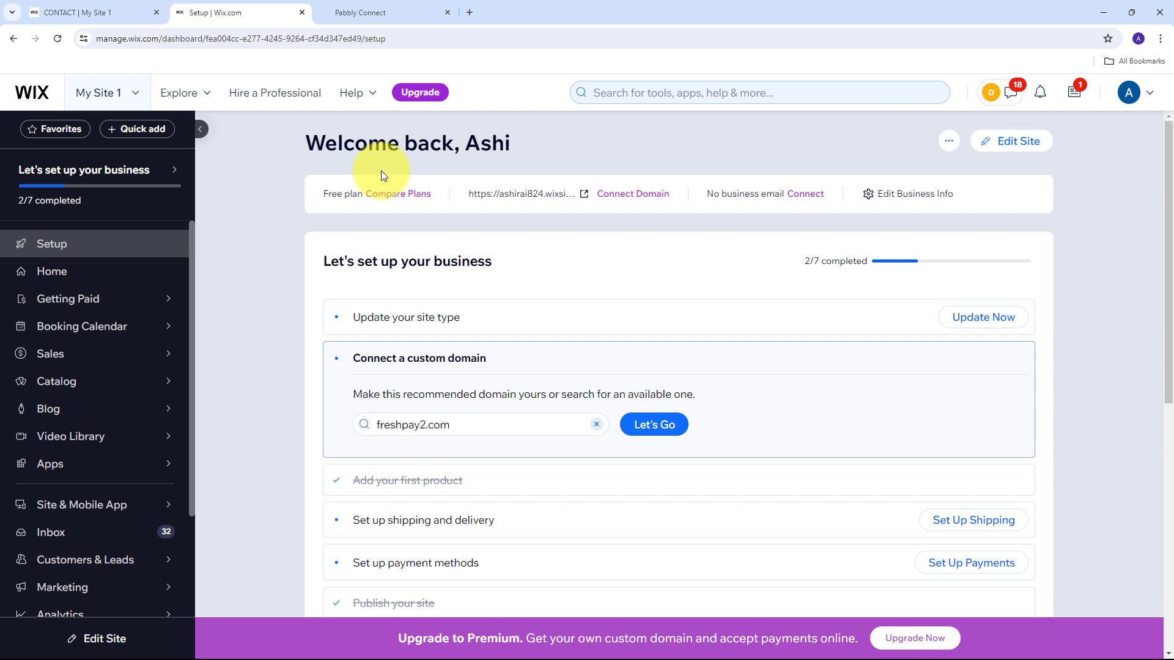
# Switch from the Wix setup tab to the GoHighLevel Agency Dashboard tab.
pyautogui.click(367, 12)
pyautogui.click(236, 9)
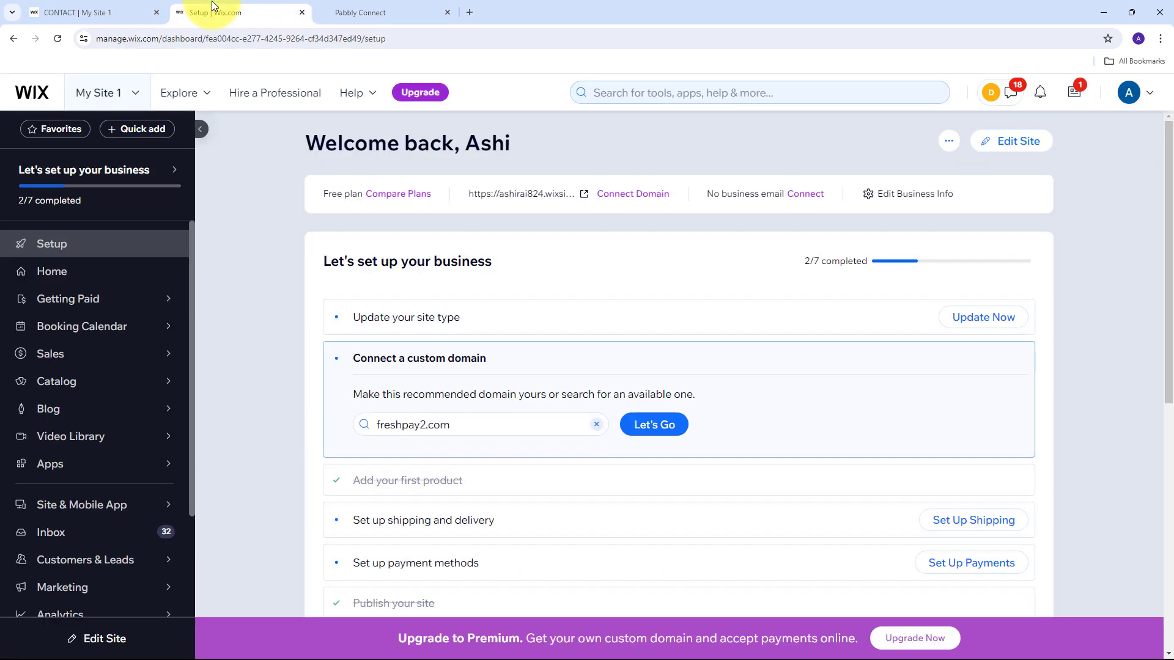
pyautogui.click(391, 5)
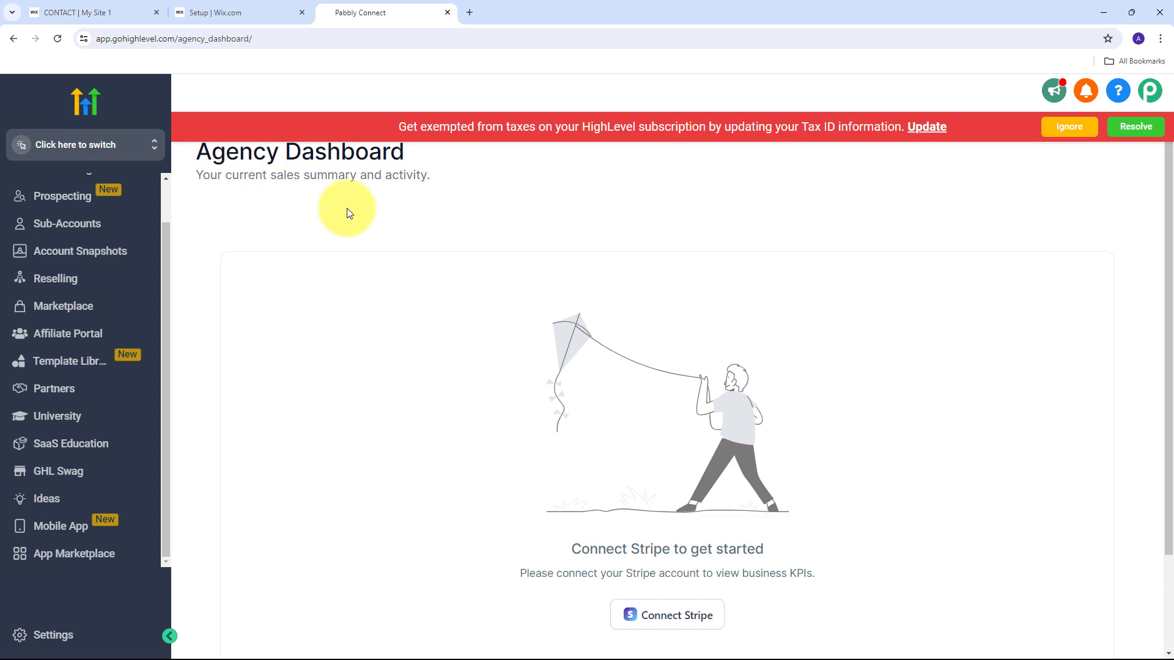
# Compare the Wix setup and GoHighLevel dashboard tabs, then open a new blank browser tab.
pyautogui.click(199, 3)
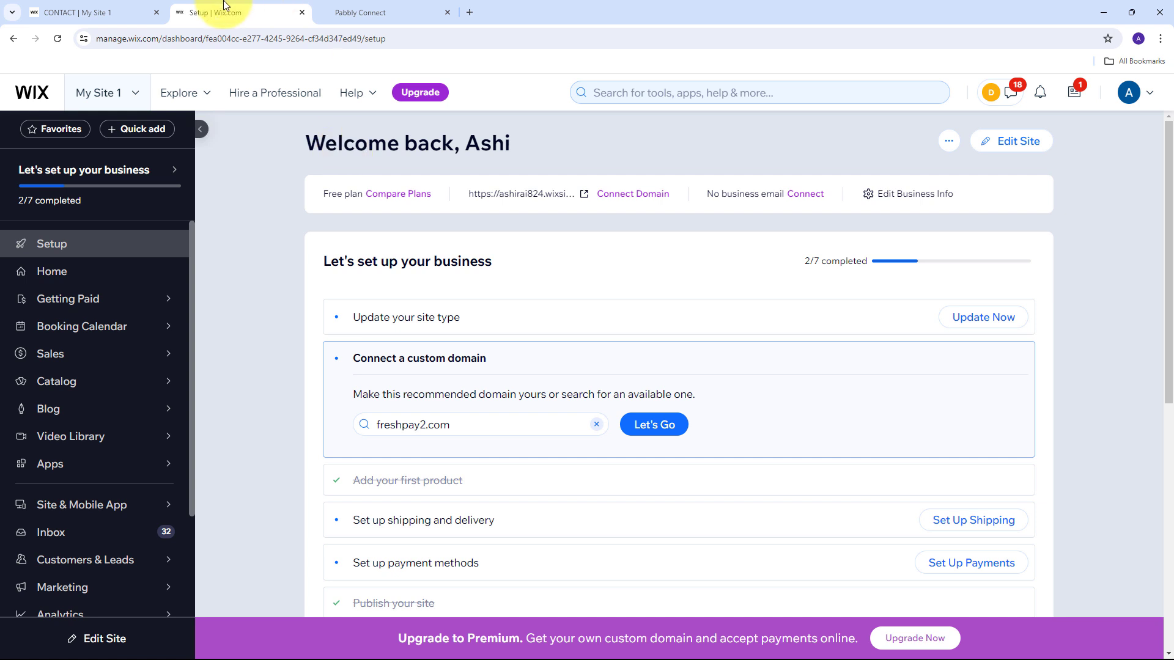
pyautogui.click(384, 8)
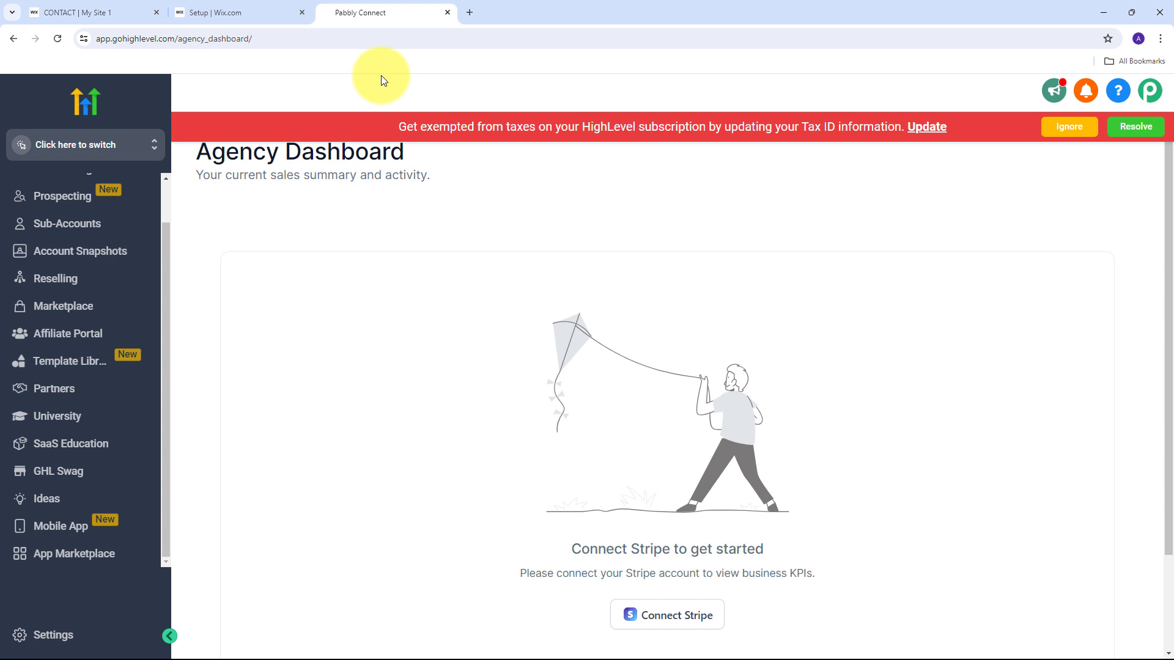
pyautogui.click(260, 15)
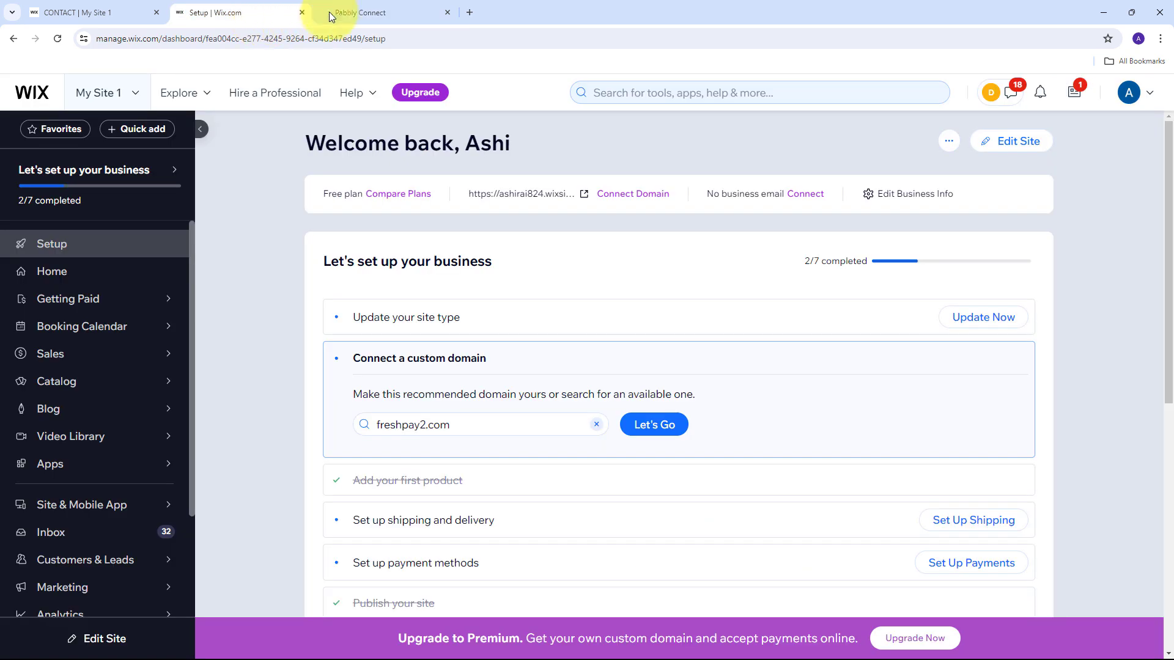
pyautogui.click(330, 12)
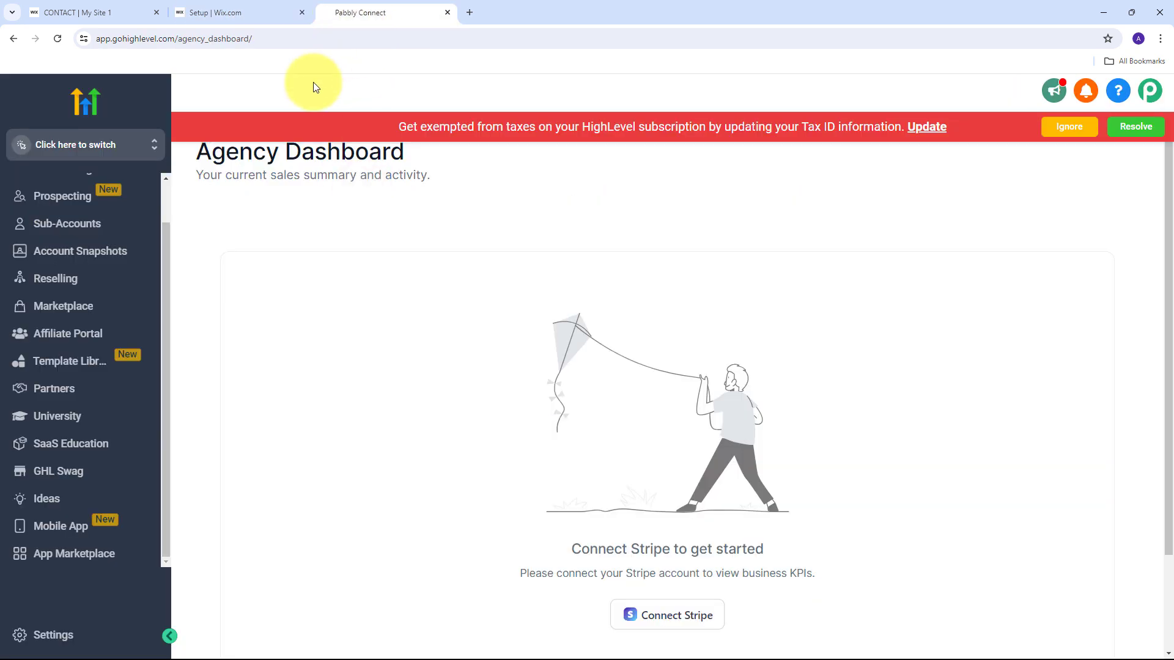
pyautogui.click(222, 12)
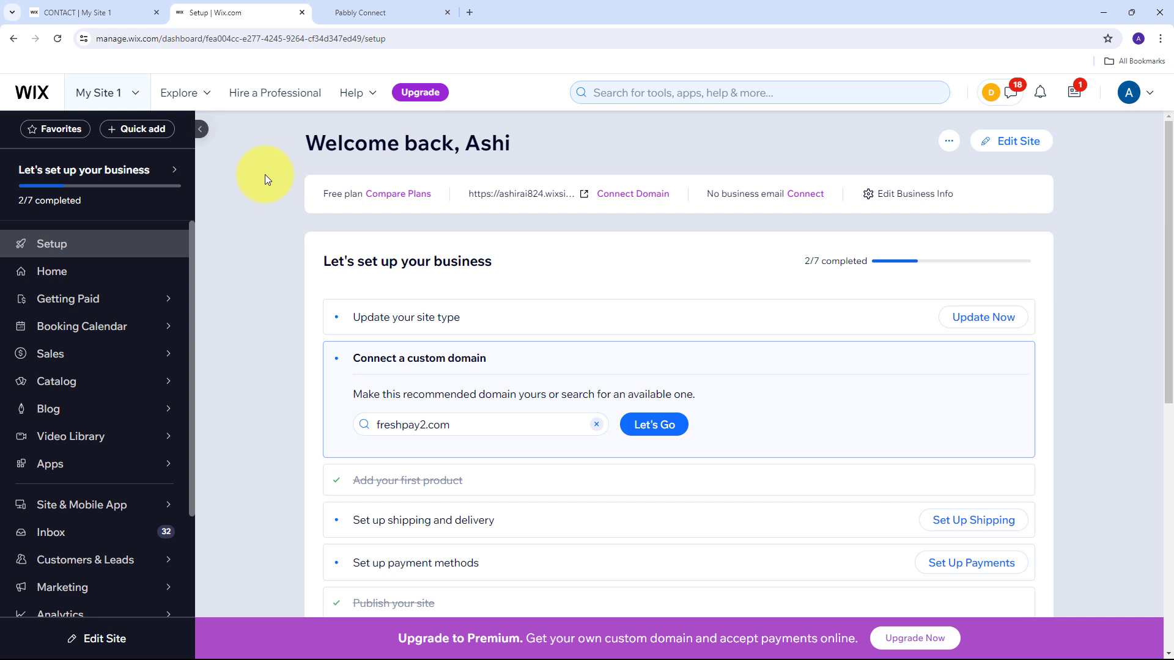
pyautogui.click(374, 11)
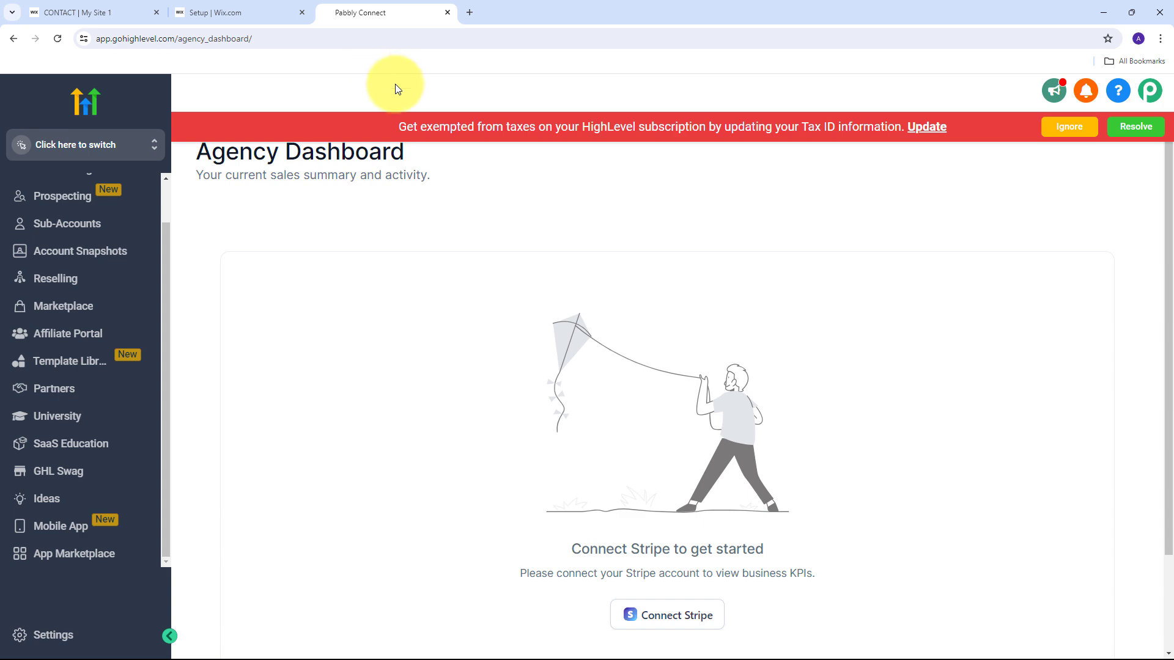
pyautogui.click(267, 7)
pyautogui.click(373, 11)
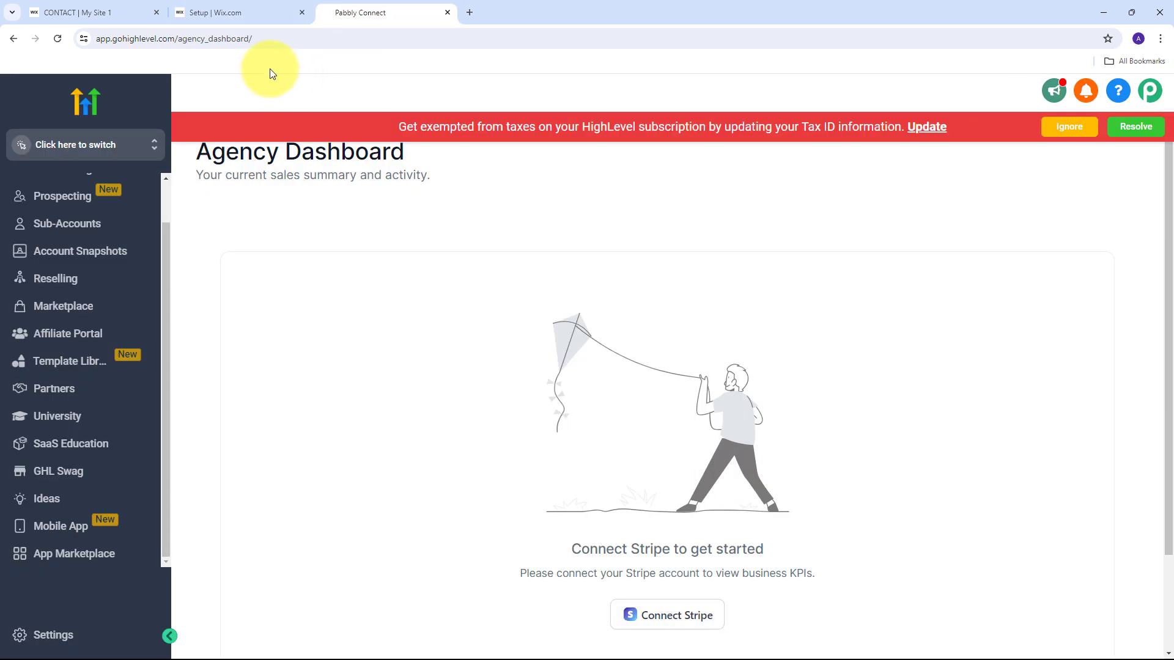
pyautogui.click(469, 13)
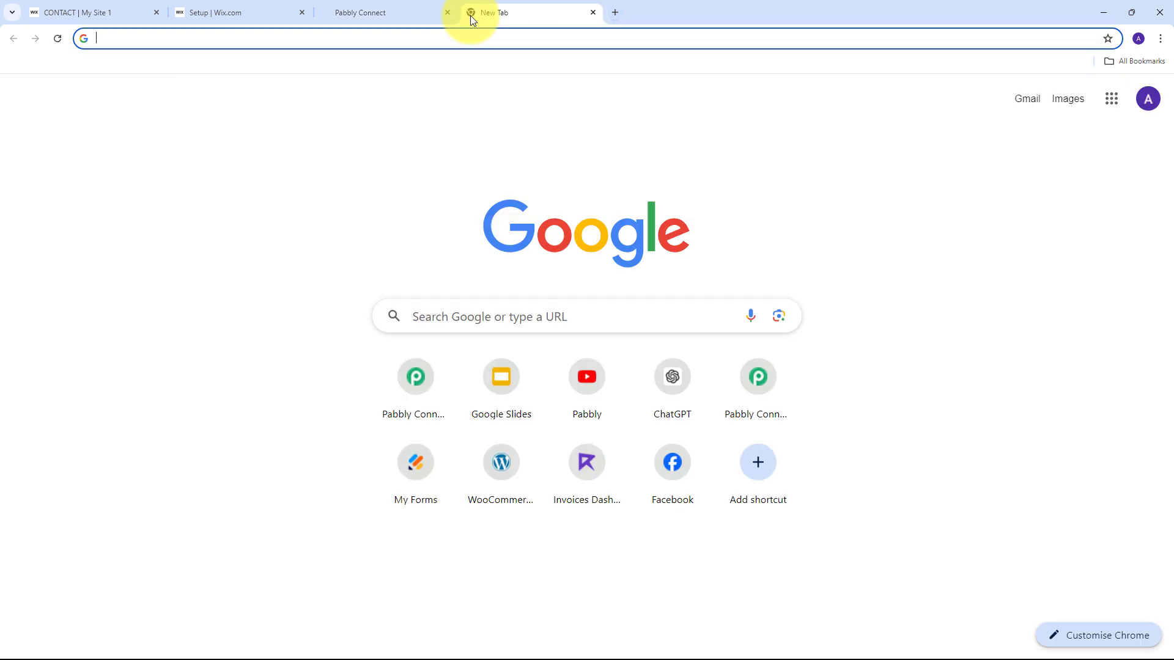
# Go to the Pabbly site, sign in, and launch Pabbly Connect from the apps list.
pyautogui.write('pabbly.')
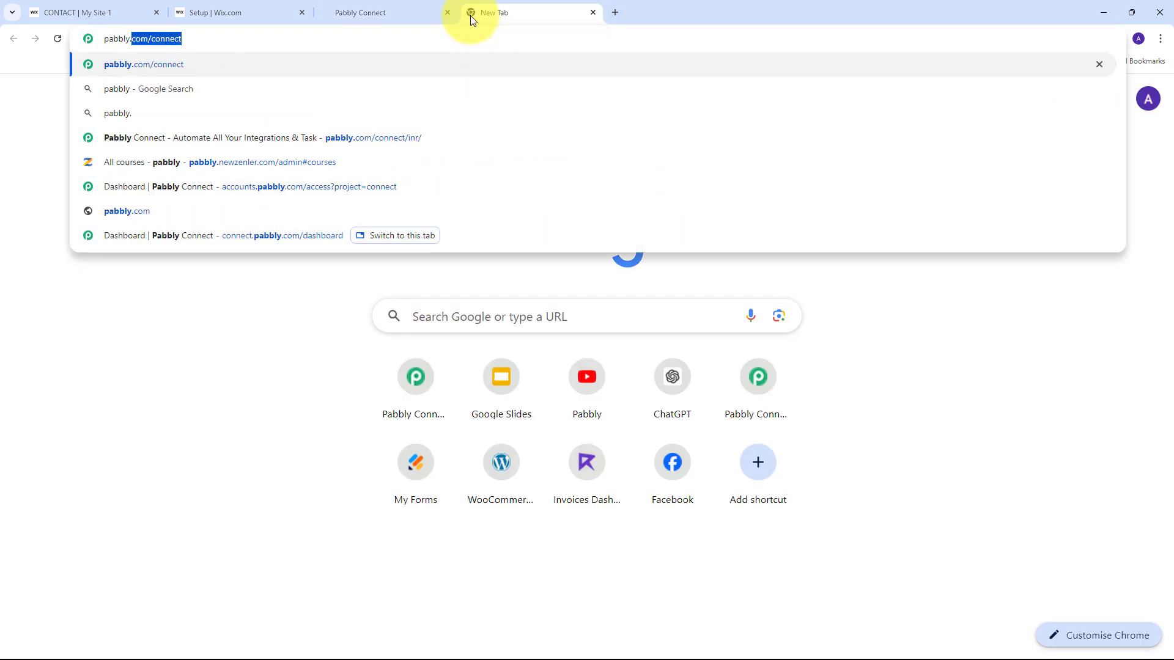
pyautogui.press('Return')
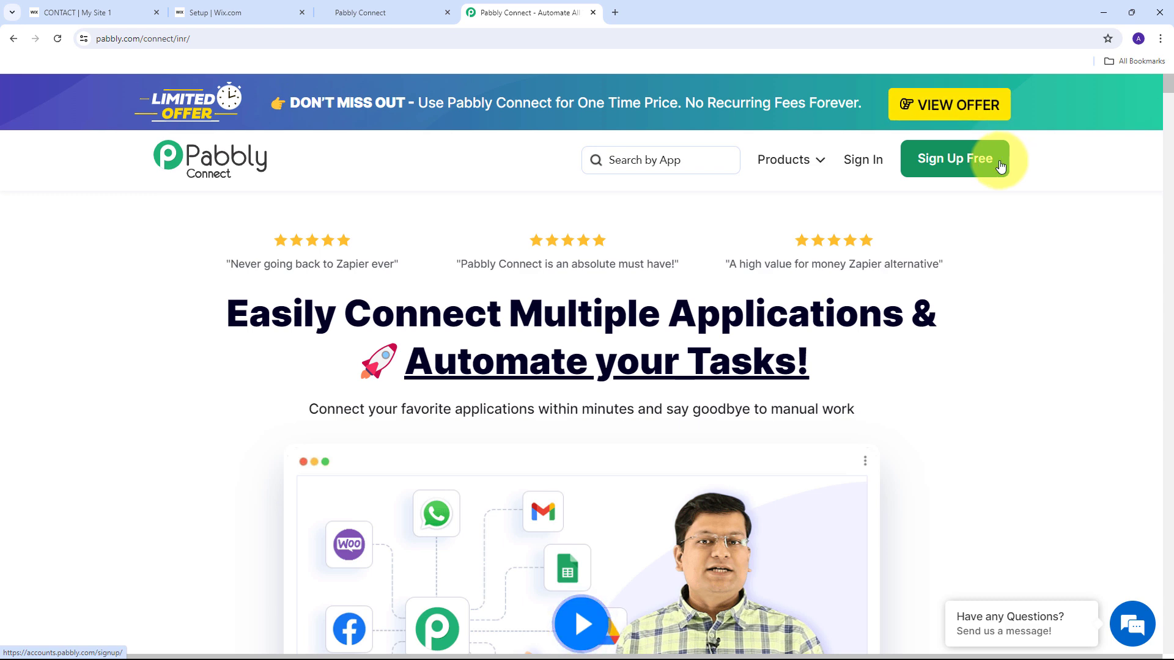
pyautogui.click(858, 171)
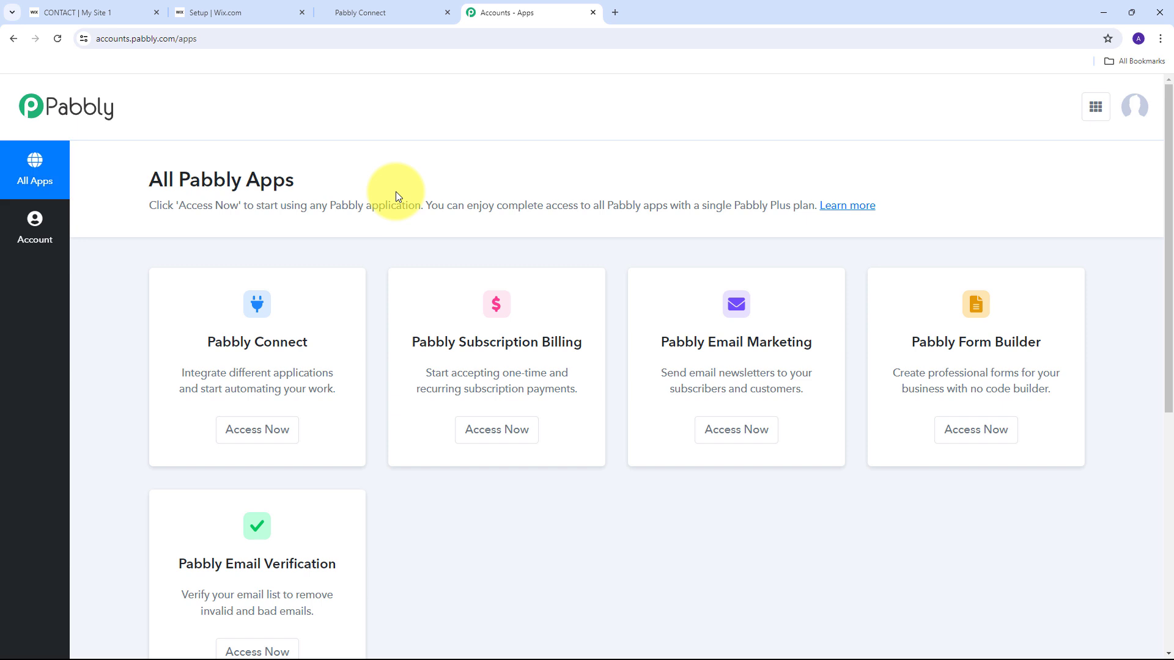
pyautogui.scroll(-2, 395, 192)
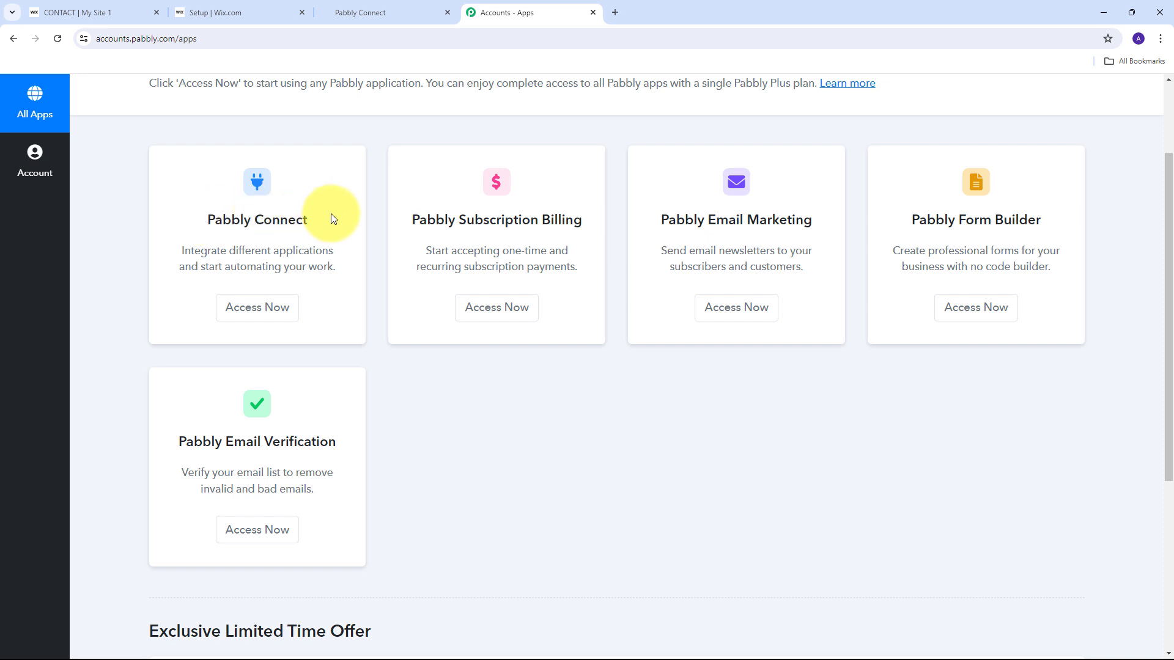
pyautogui.click(257, 308)
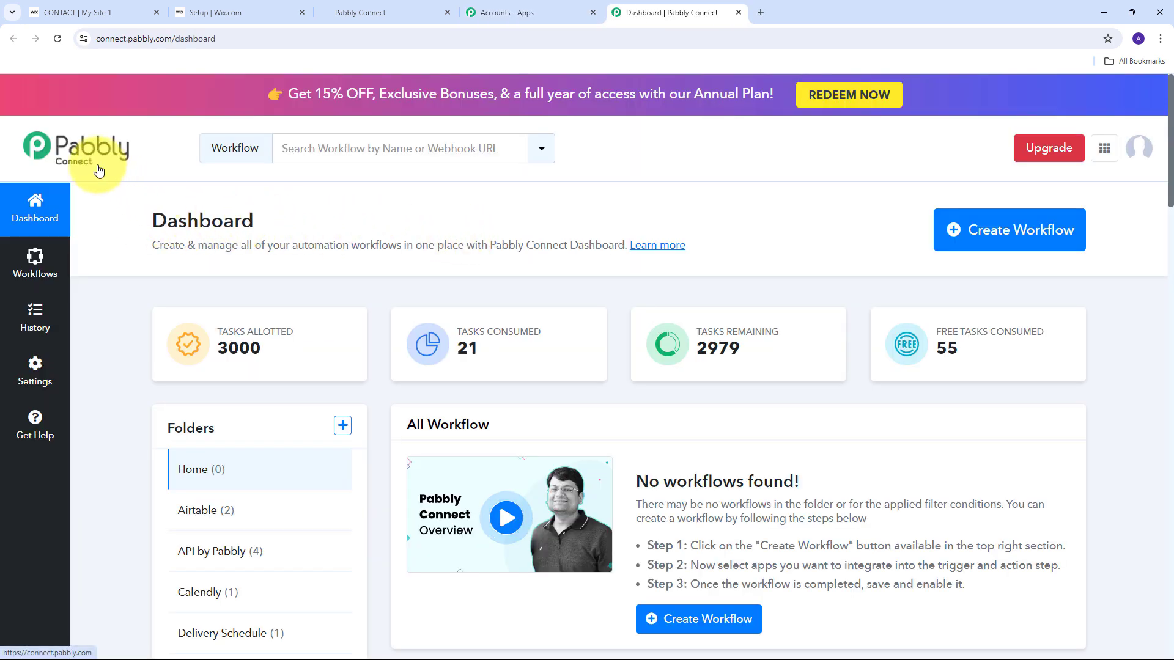
# Create the workflow 'Create GoHighLevel Opportunity on Wix Form Submission' in the GoHighLevel folder.
pyautogui.scroll(-2, 539, 222)
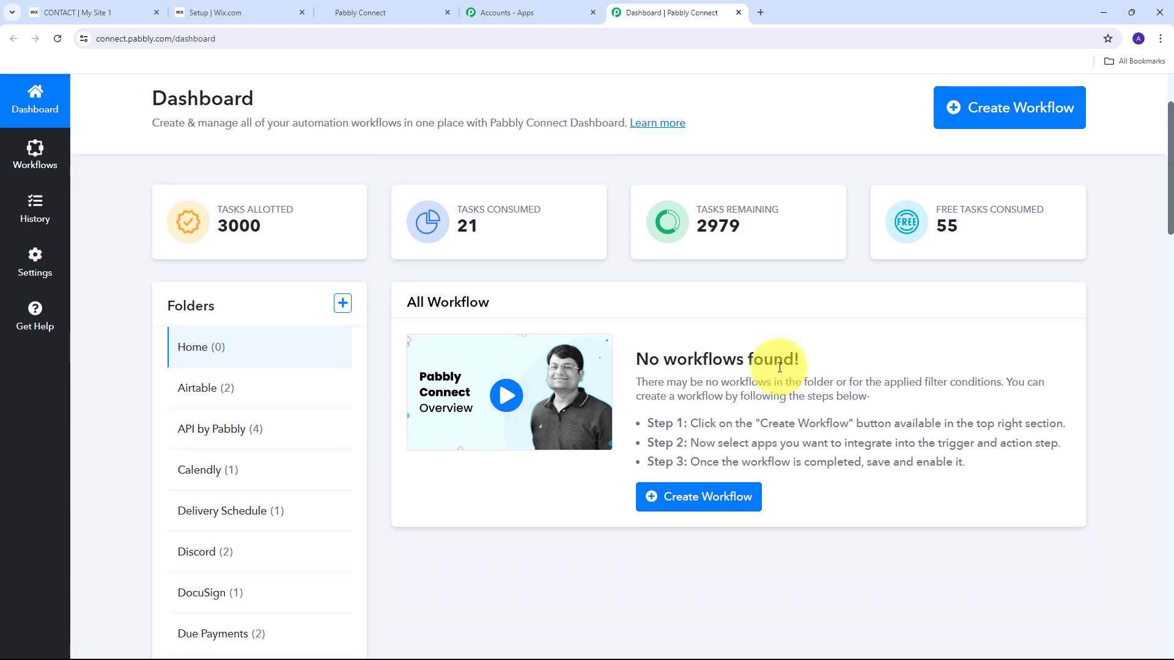
pyautogui.scroll(2, 593, 312)
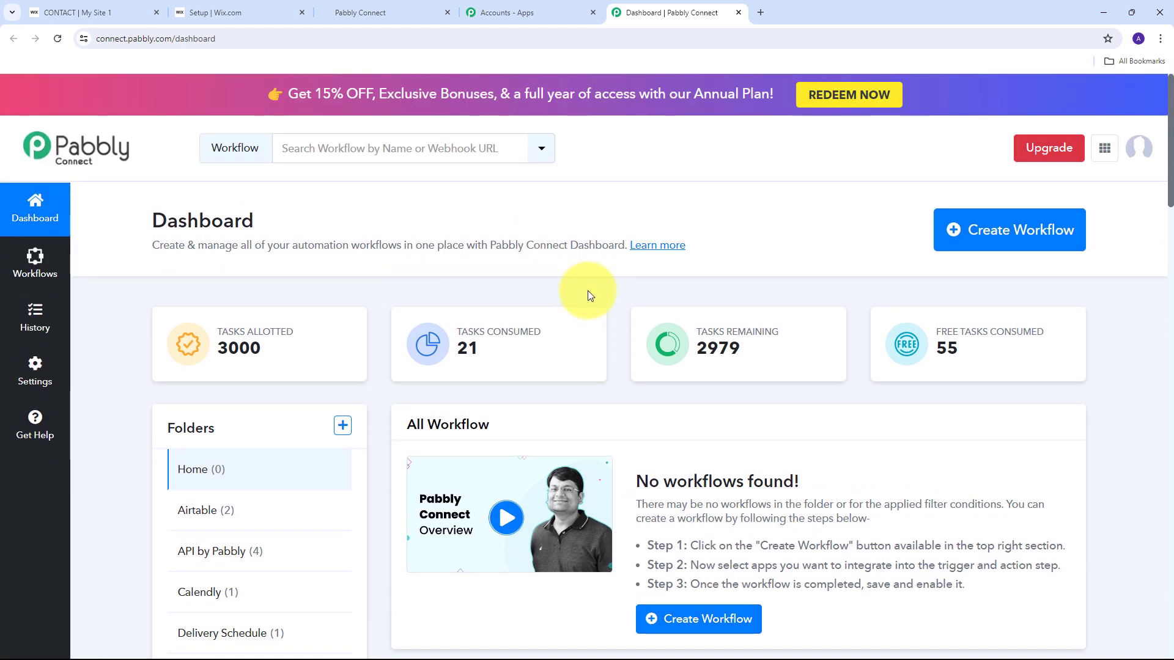
pyautogui.click(967, 245)
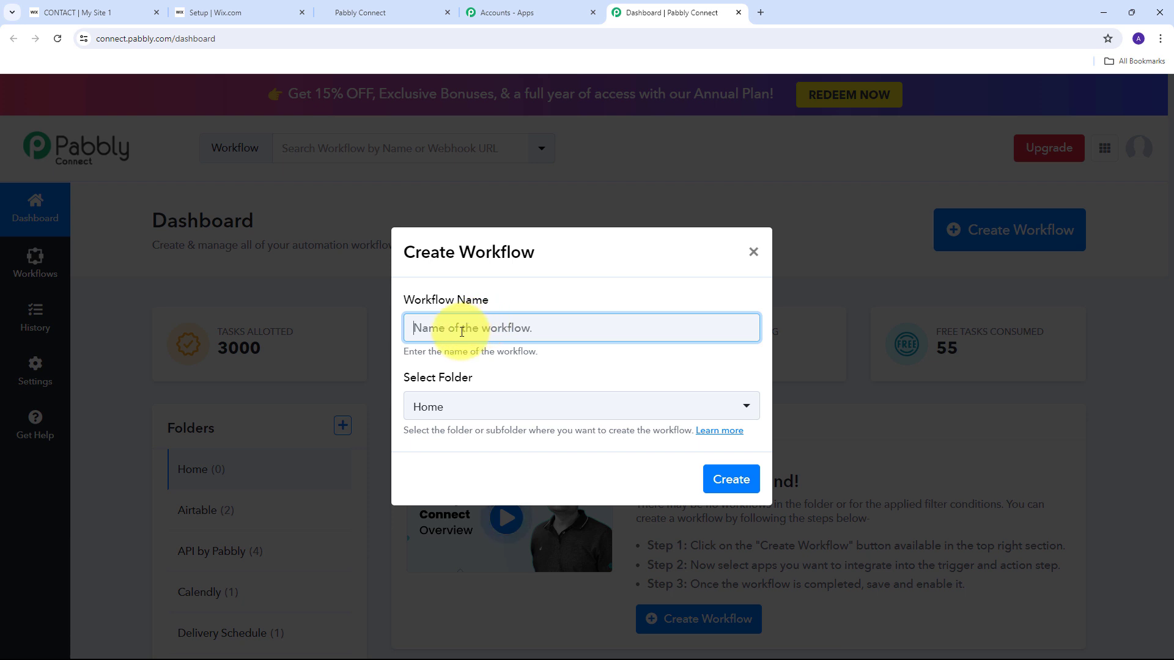
pyautogui.write('Create GoHighLevel Opportunity on Wix Form Submission')
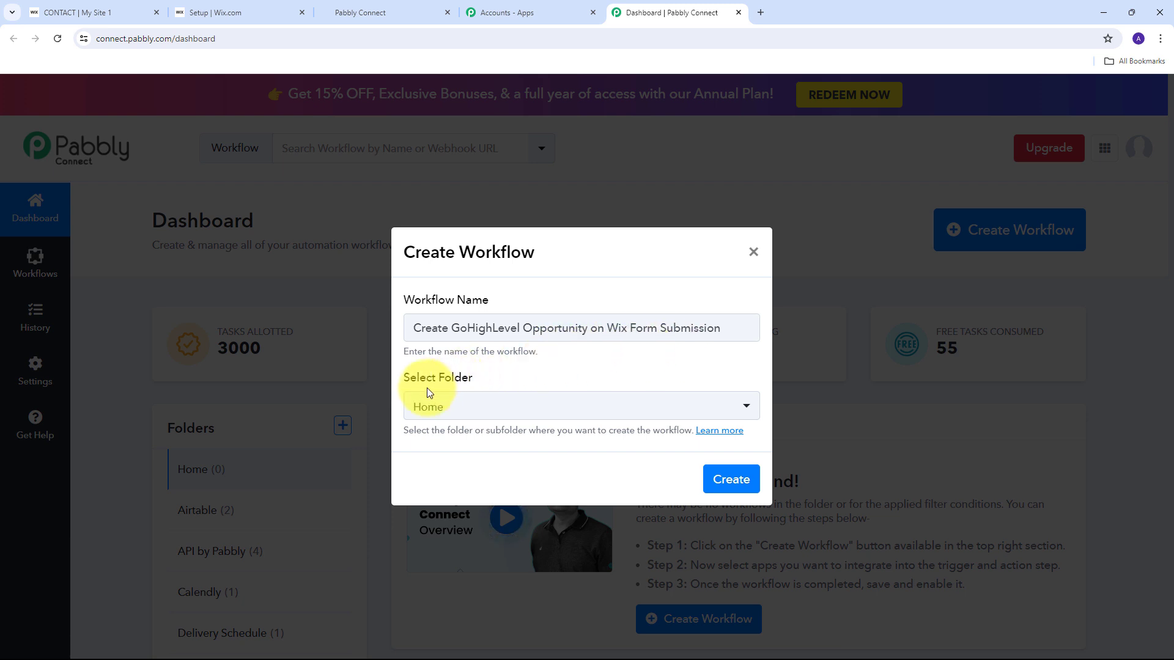
pyautogui.click(733, 415)
pyautogui.scroll(-5, 548, 245)
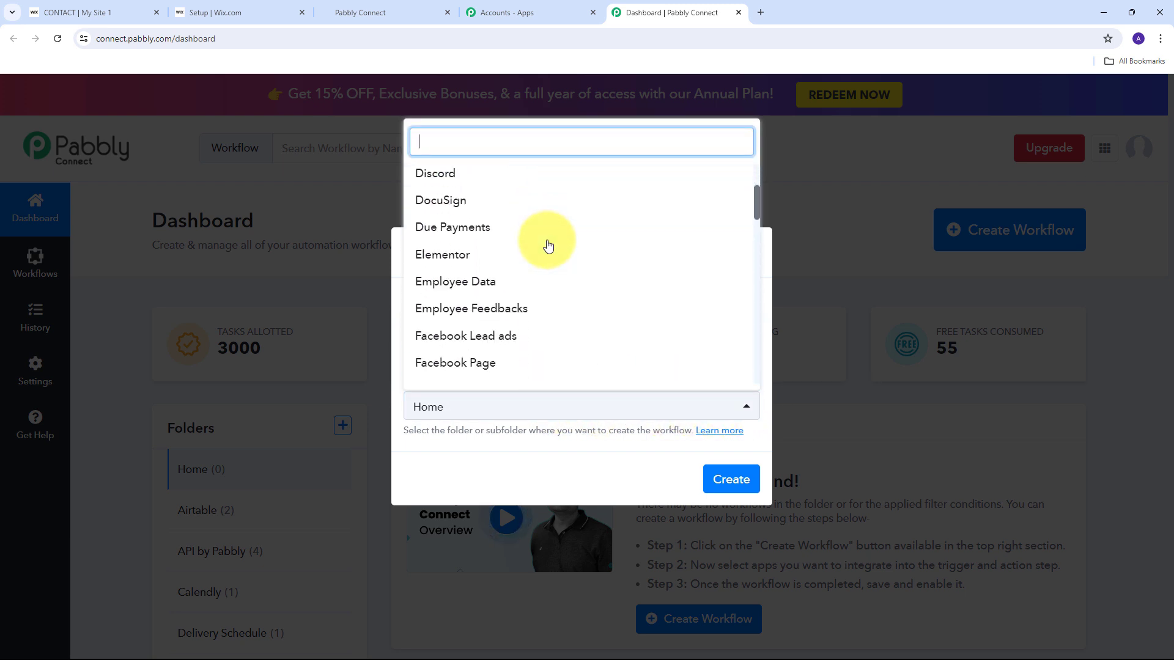
pyautogui.scroll(-1, 548, 244)
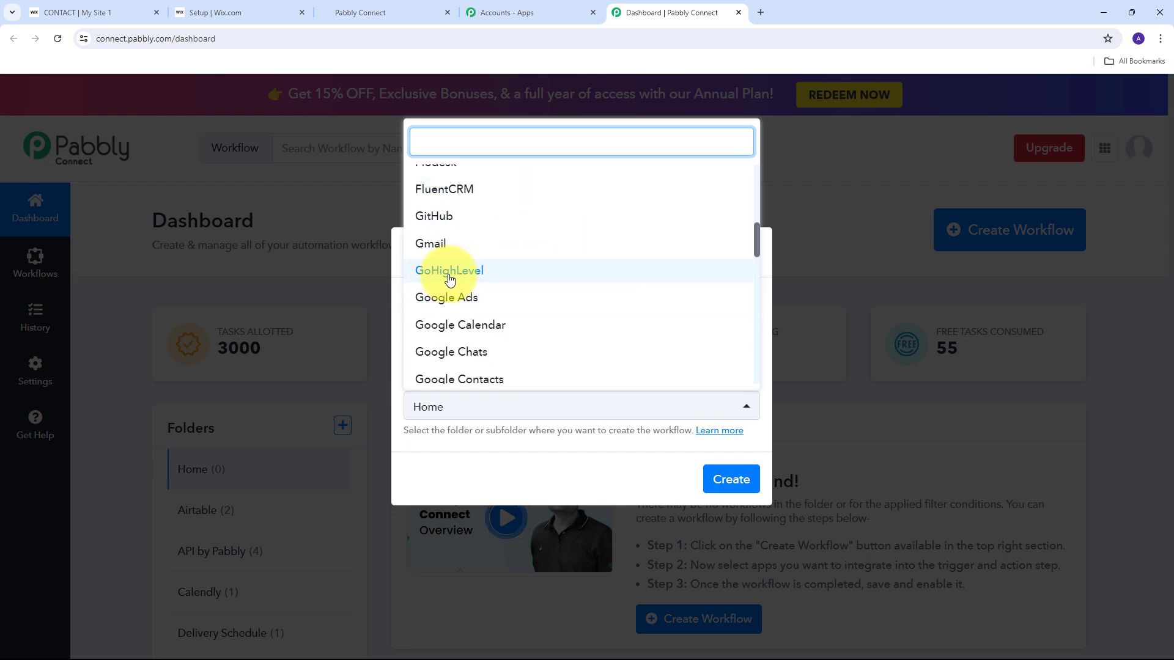
pyautogui.click(478, 276)
pyautogui.click(727, 482)
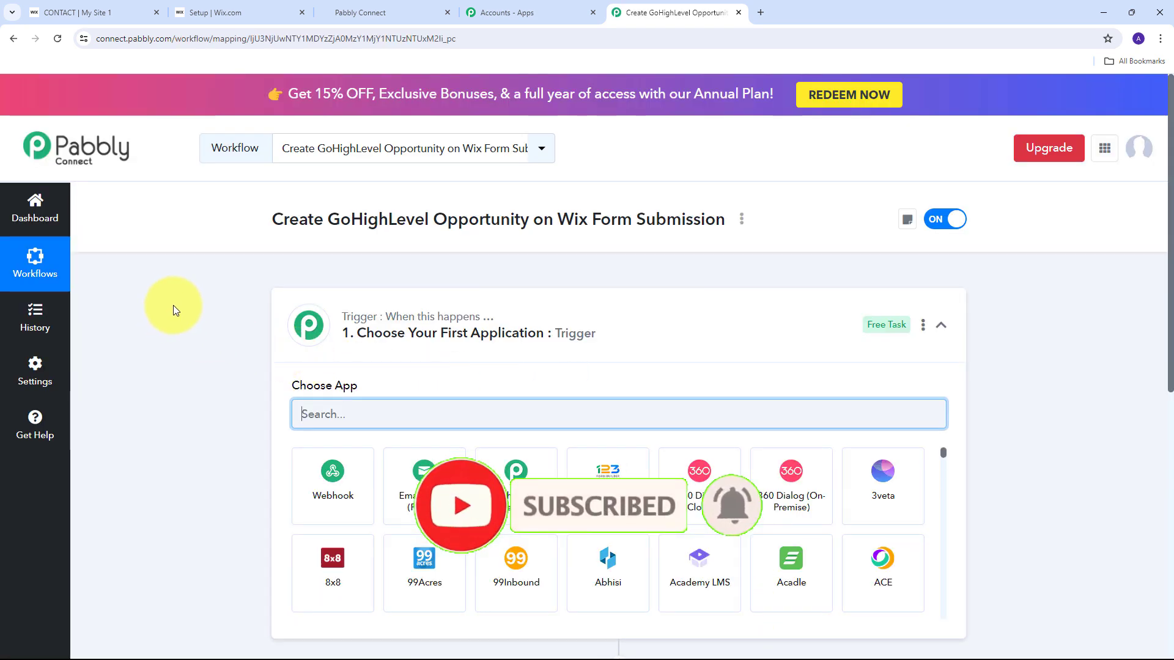
# Set the workflow trigger to Wix Forms with the New Form Submission event.
pyautogui.scroll(-3, 173, 305)
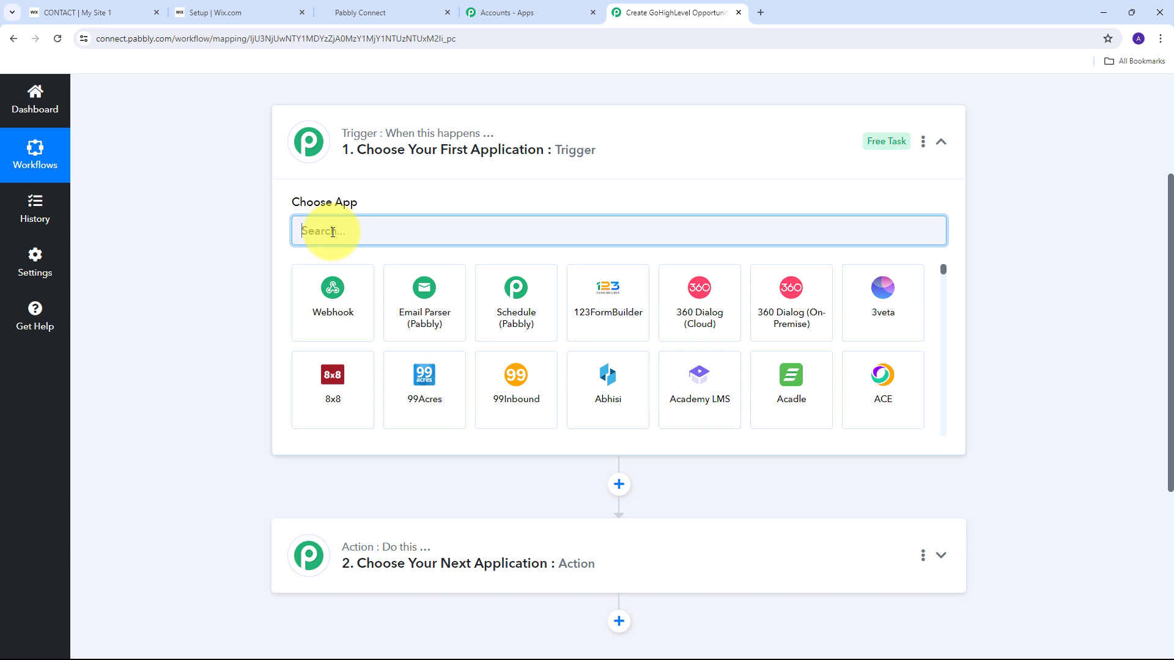
pyautogui.write('Wix')
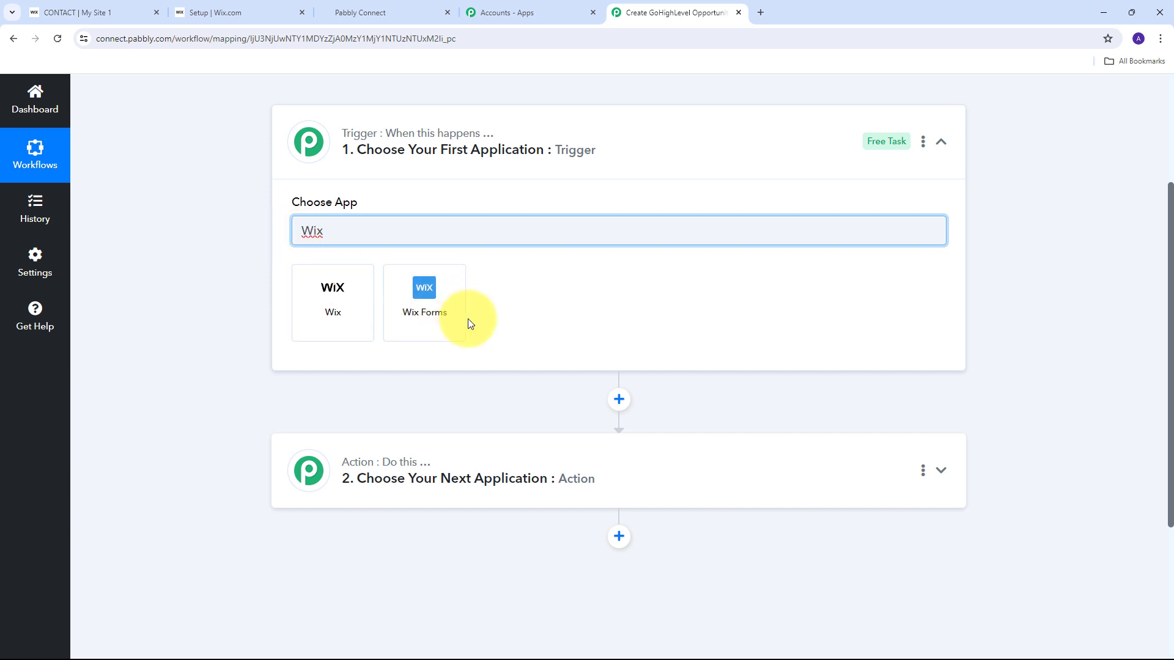
pyautogui.click(434, 300)
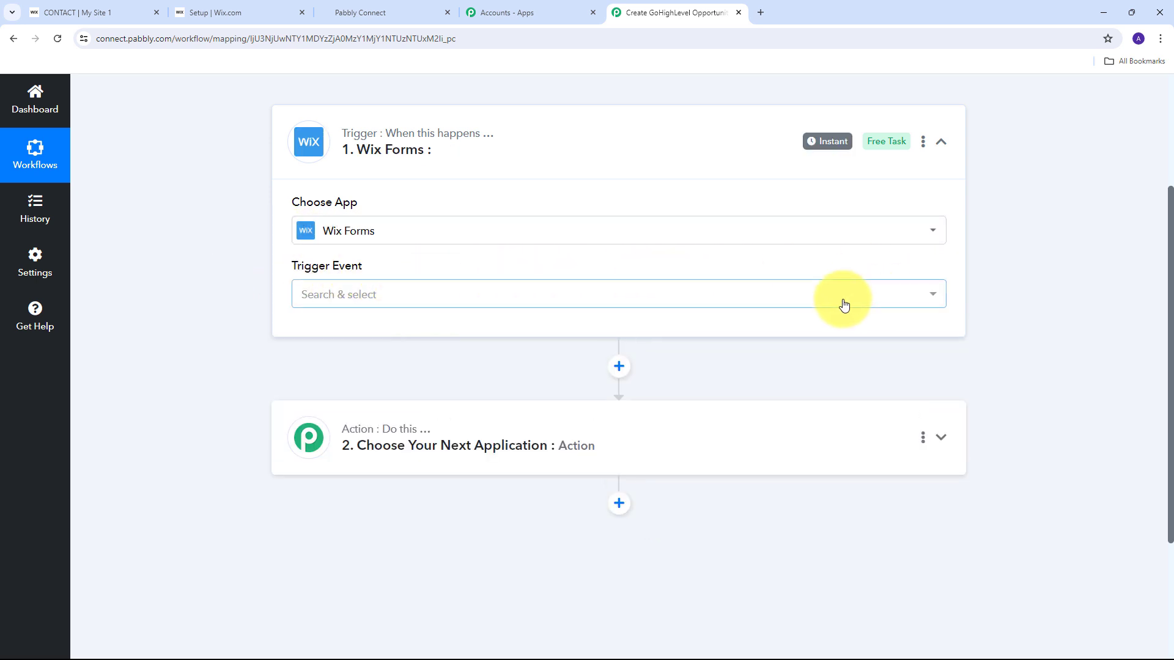
pyautogui.click(773, 297)
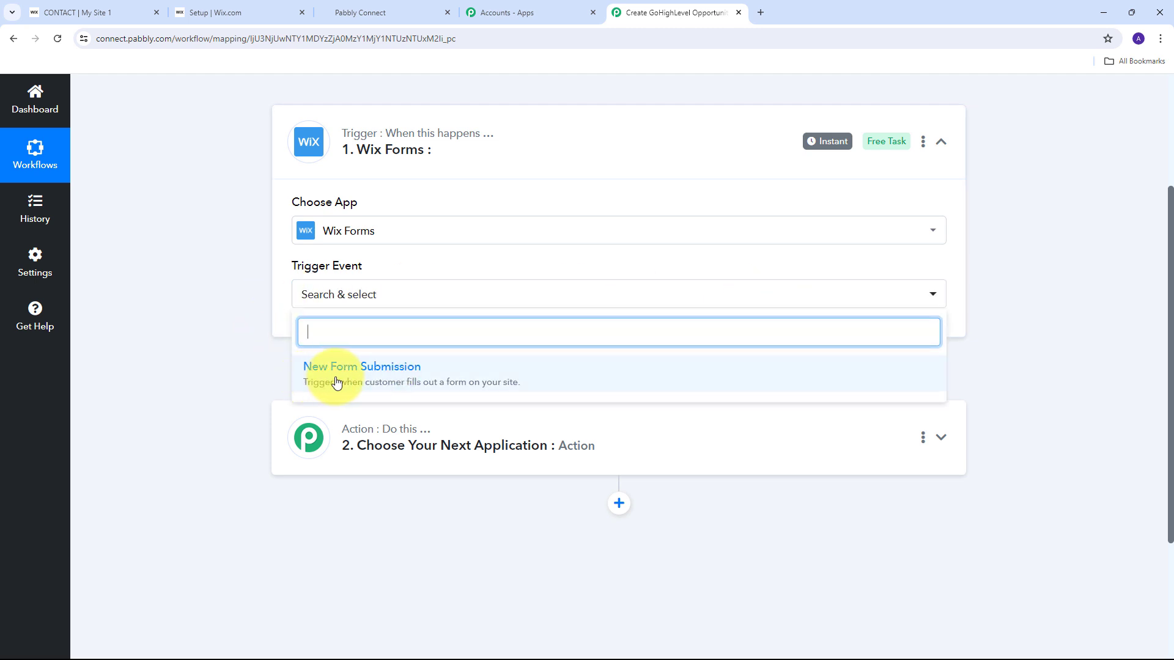
pyautogui.click(378, 382)
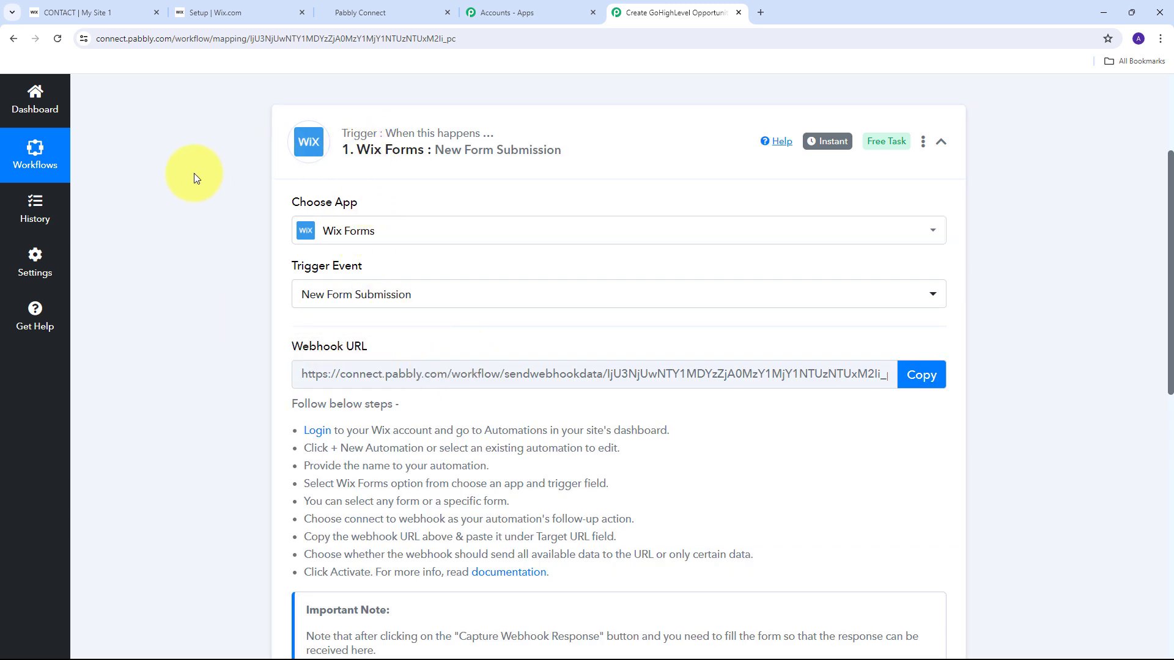
# Copy the trigger's webhook URL for use in Wix.
pyautogui.scroll(-1, 193, 174)
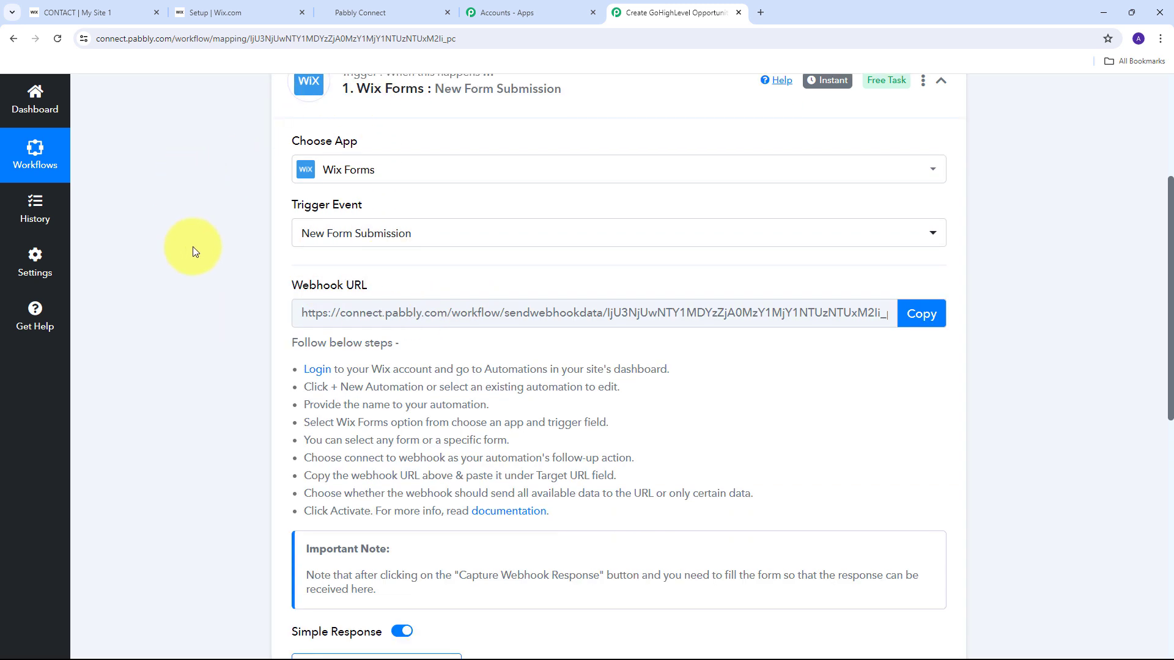
pyautogui.moveTo(287, 282); pyautogui.dragTo(398, 284)
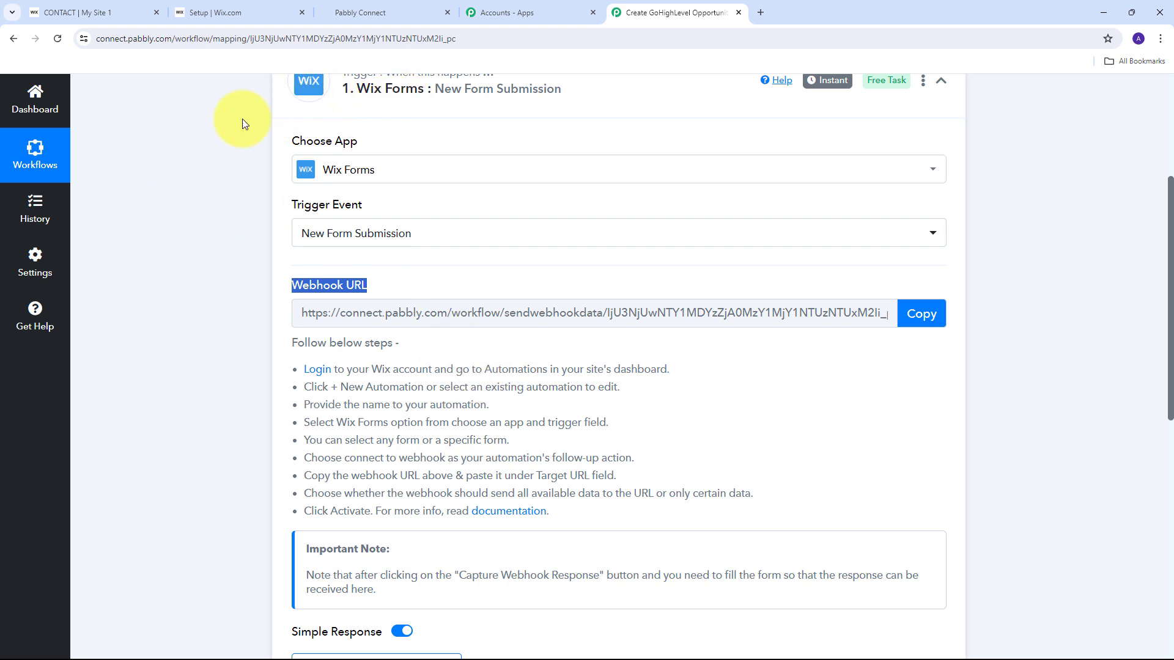
pyautogui.moveTo(301, 369); pyautogui.dragTo(836, 512)
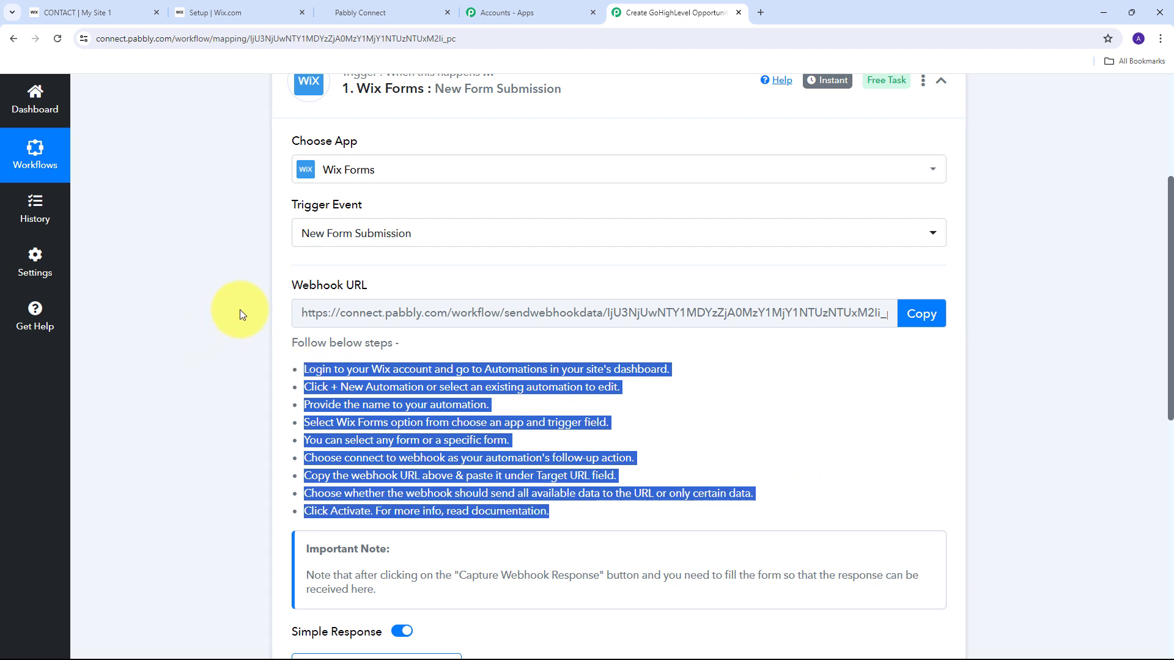
pyautogui.click(922, 314)
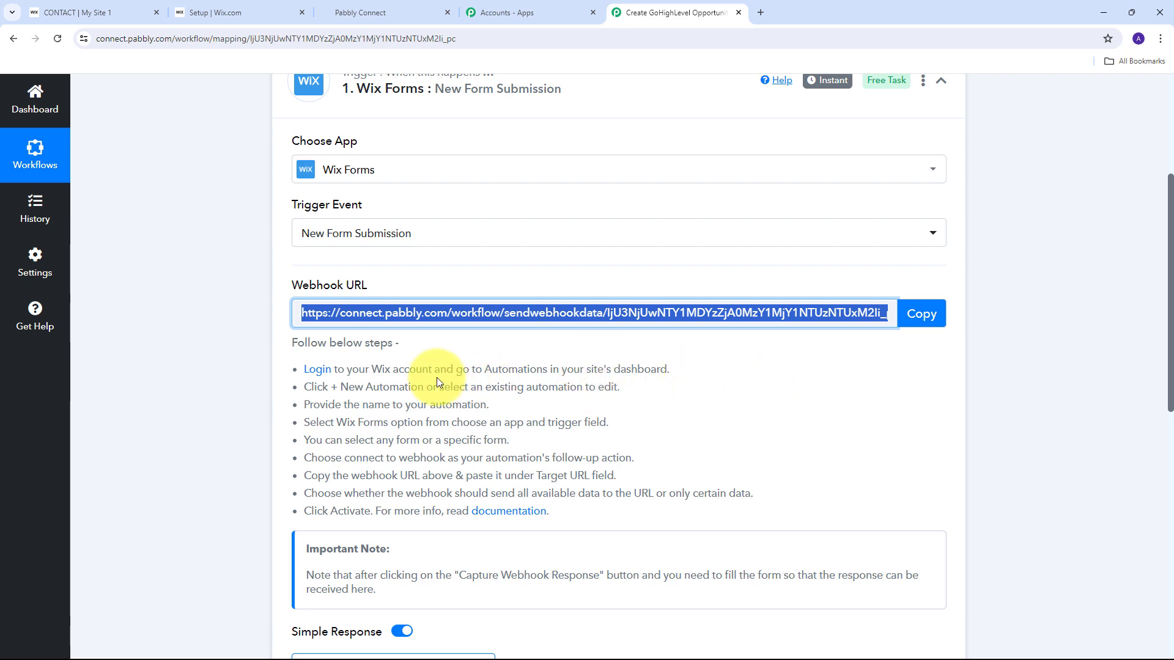
# In the Wix site dashboard, start a new automation from scratch.
pyautogui.click(208, 9)
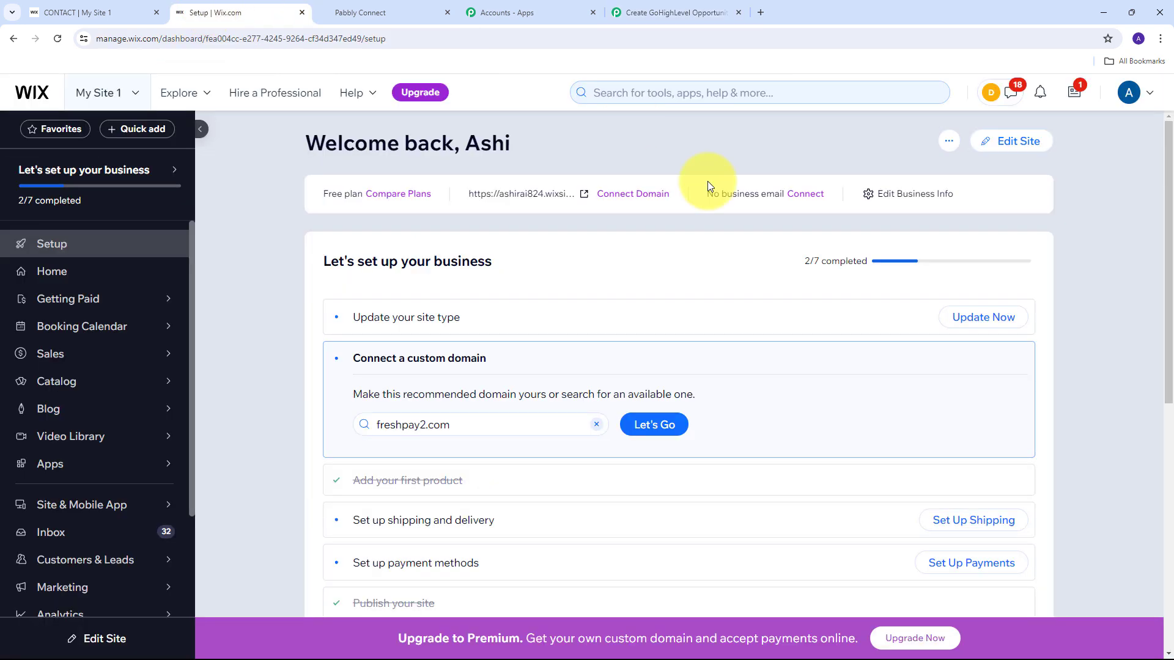
pyautogui.scroll(-3, 49, 333)
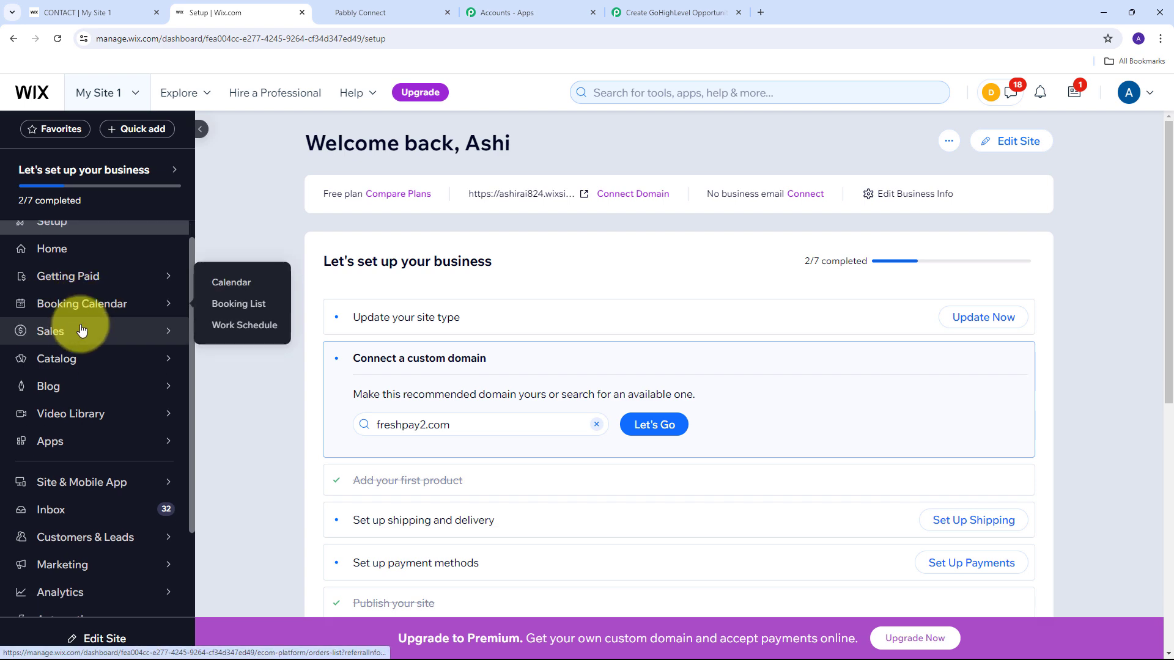
pyautogui.click(69, 507)
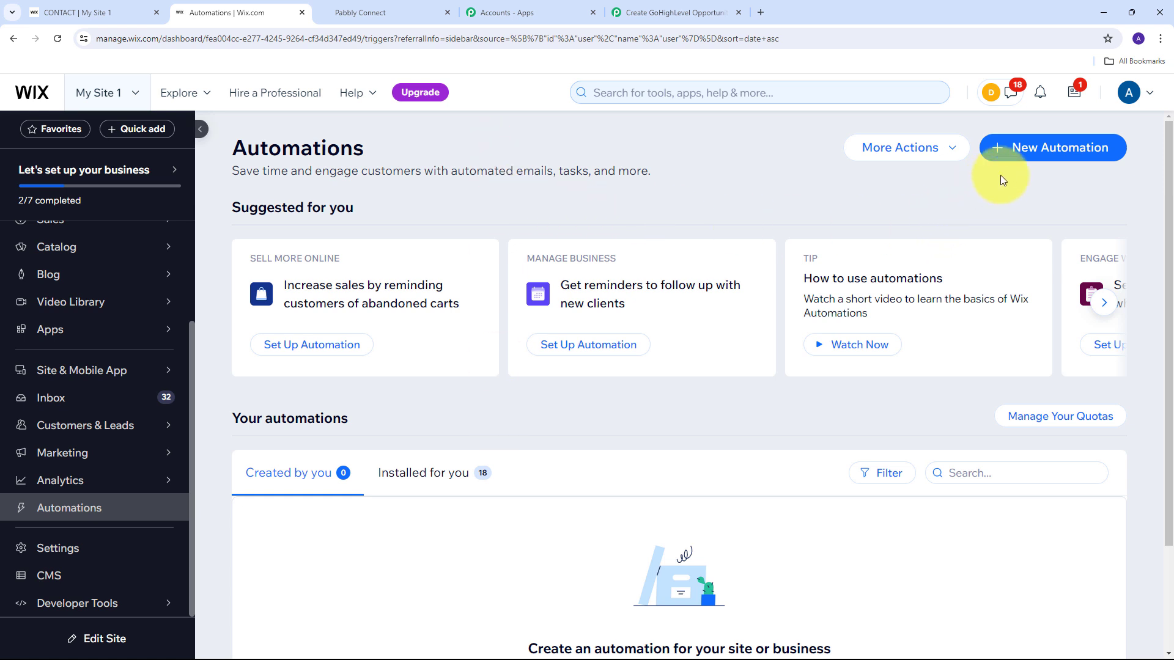
pyautogui.click(1035, 158)
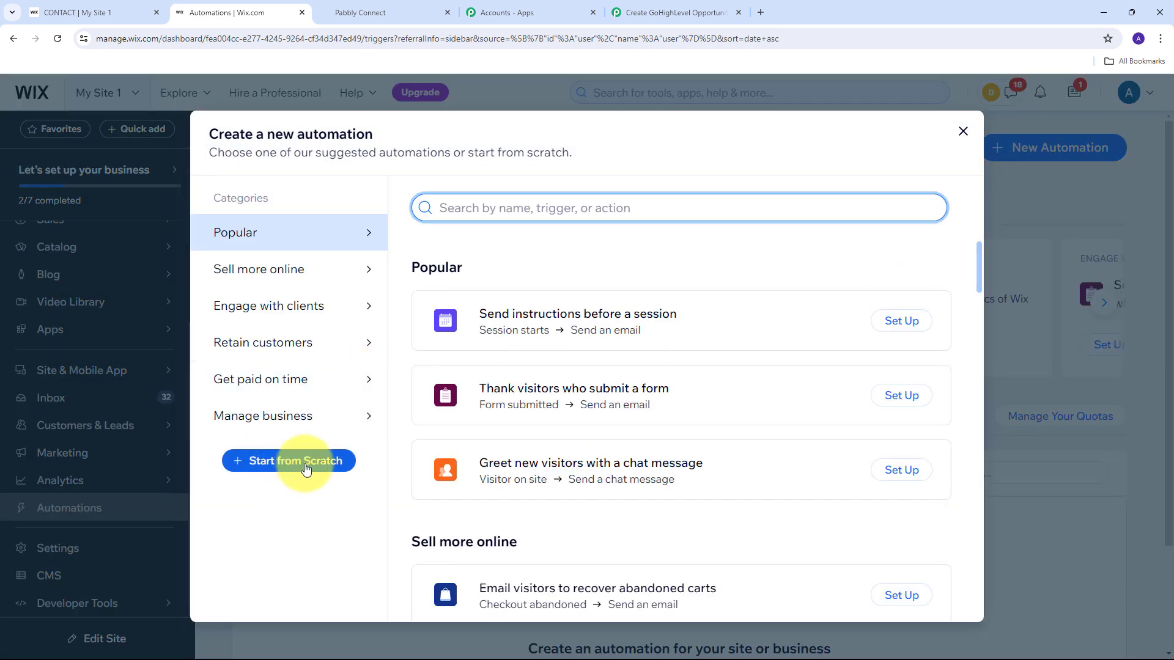
pyautogui.click(302, 467)
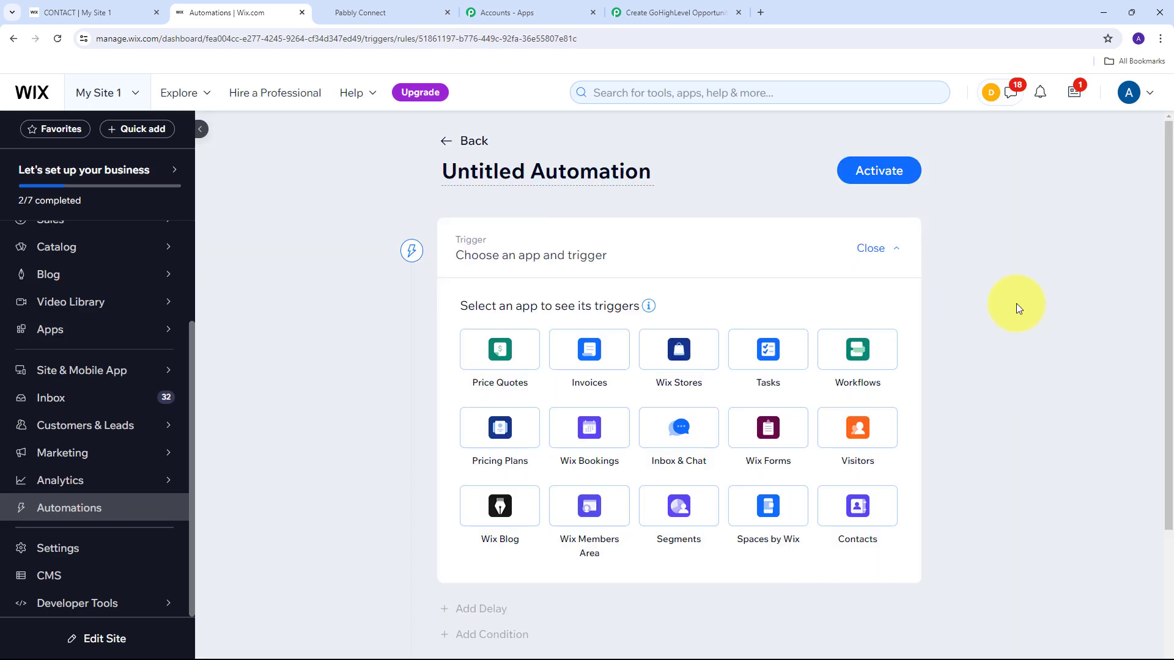
# Set the automation trigger to Wix Forms form submission for any form.
pyautogui.scroll(-1, 513, 254)
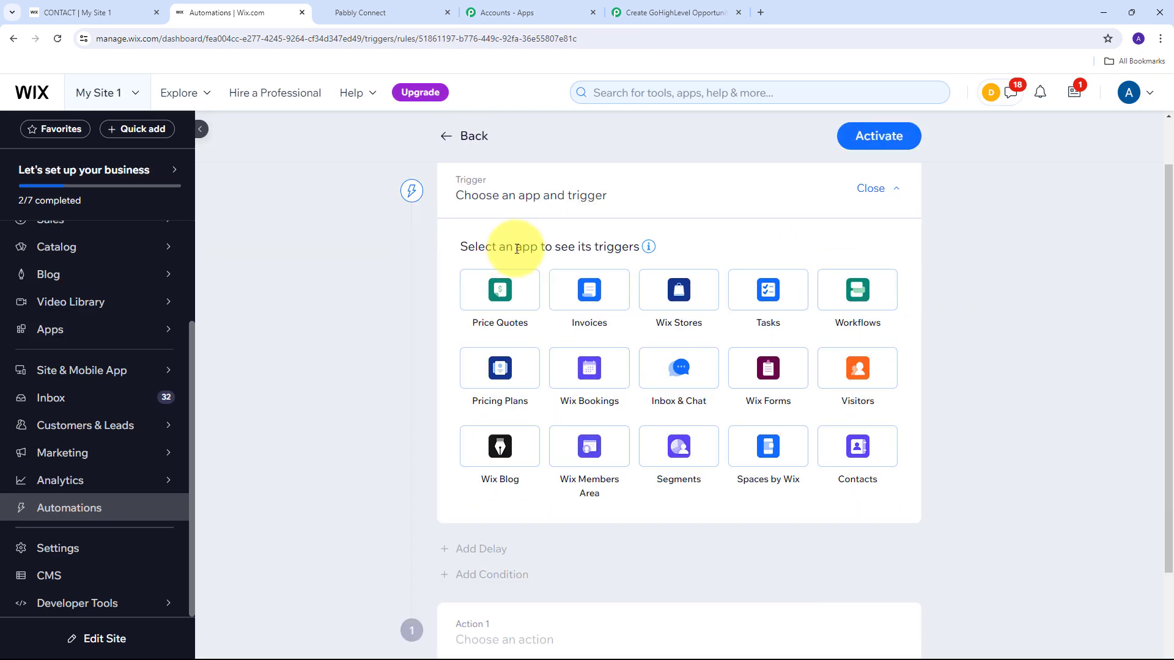
pyautogui.scroll(1, 517, 247)
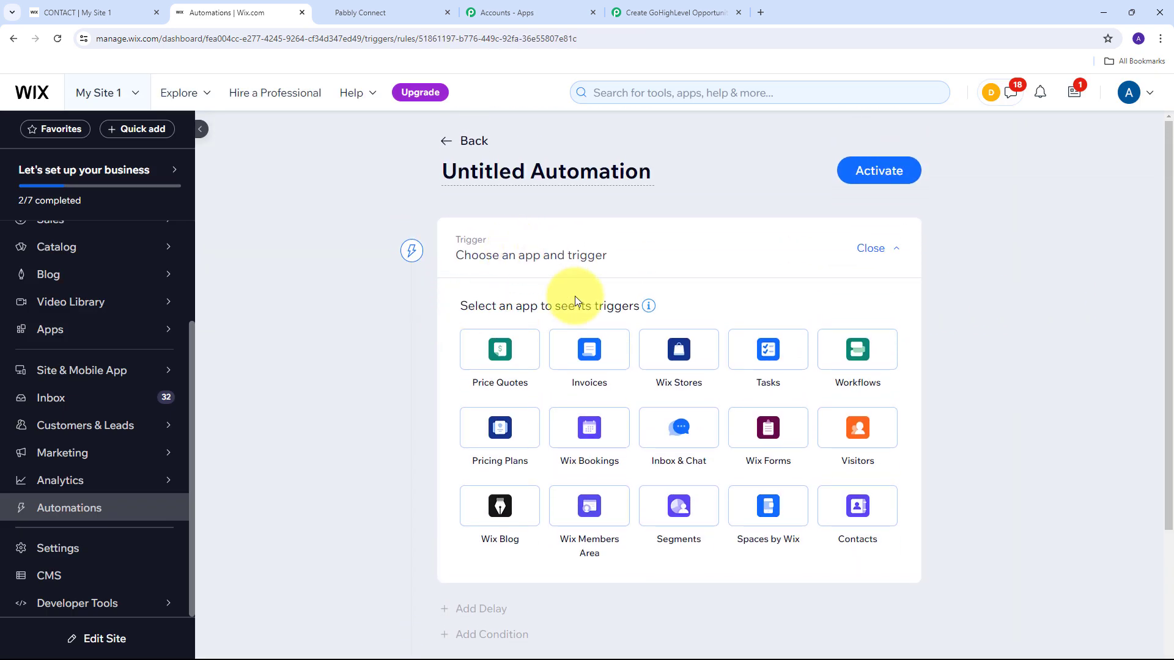
pyautogui.click(772, 430)
pyautogui.scroll(-6, 760, 419)
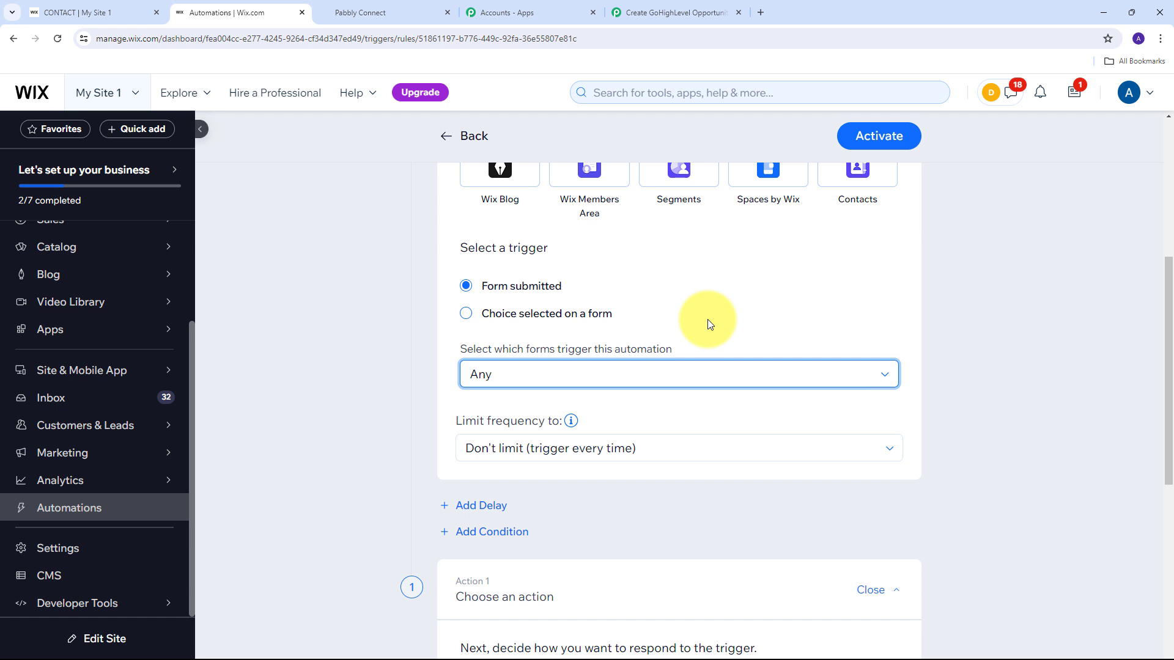
pyautogui.click(593, 374)
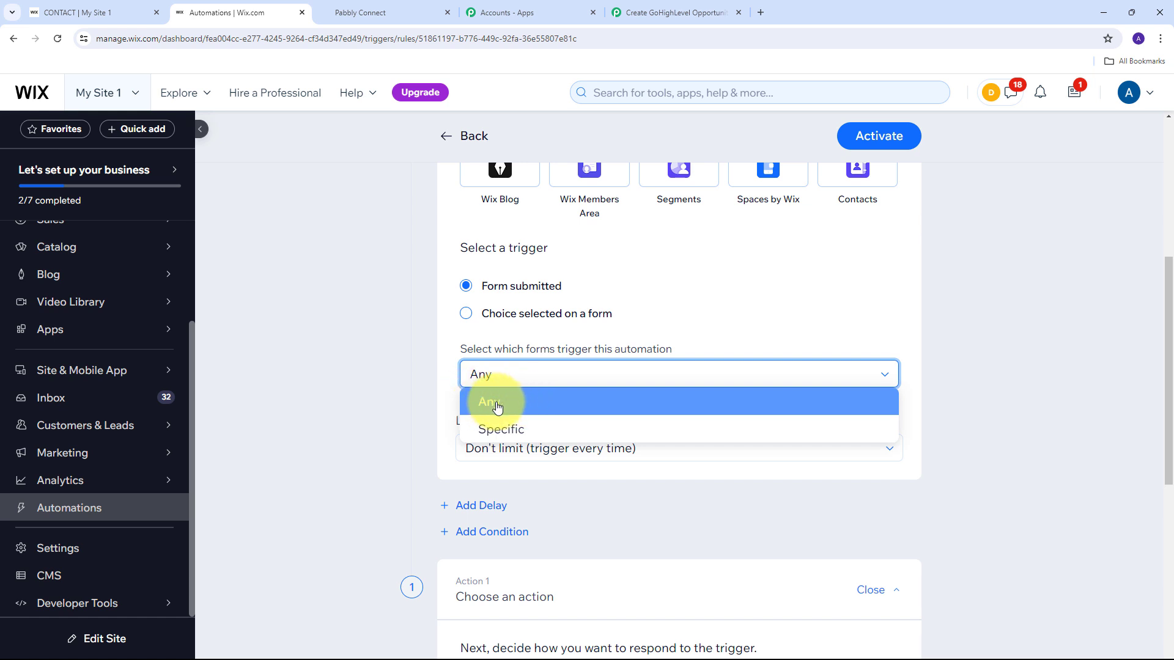
pyautogui.click(521, 407)
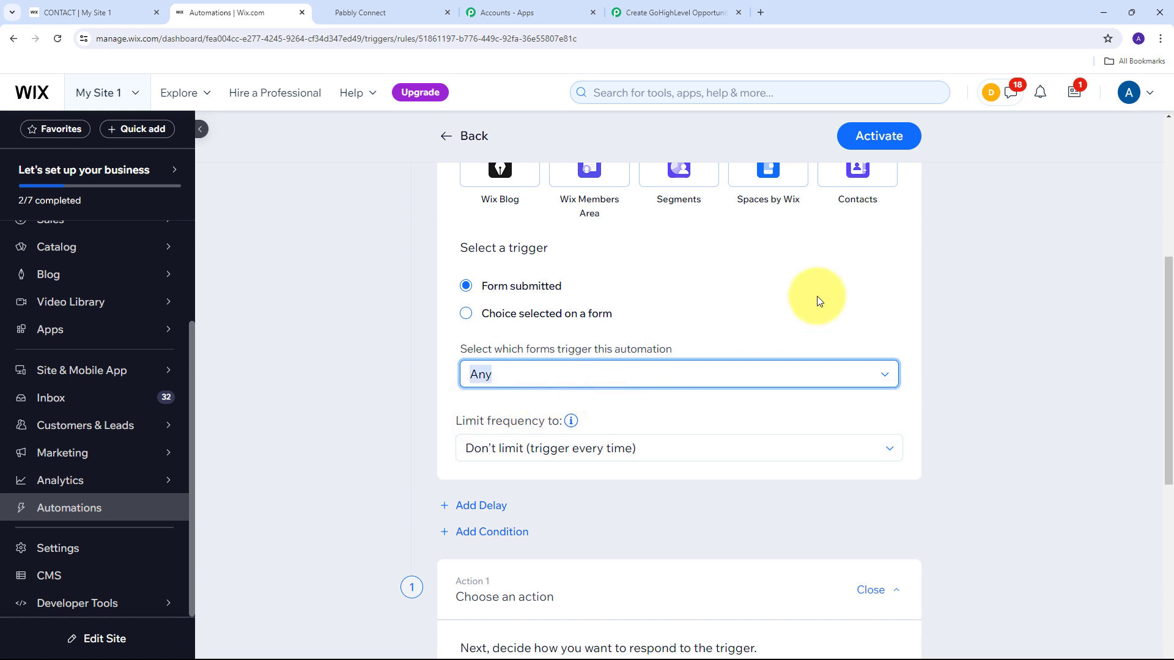
pyautogui.scroll(-5, 816, 296)
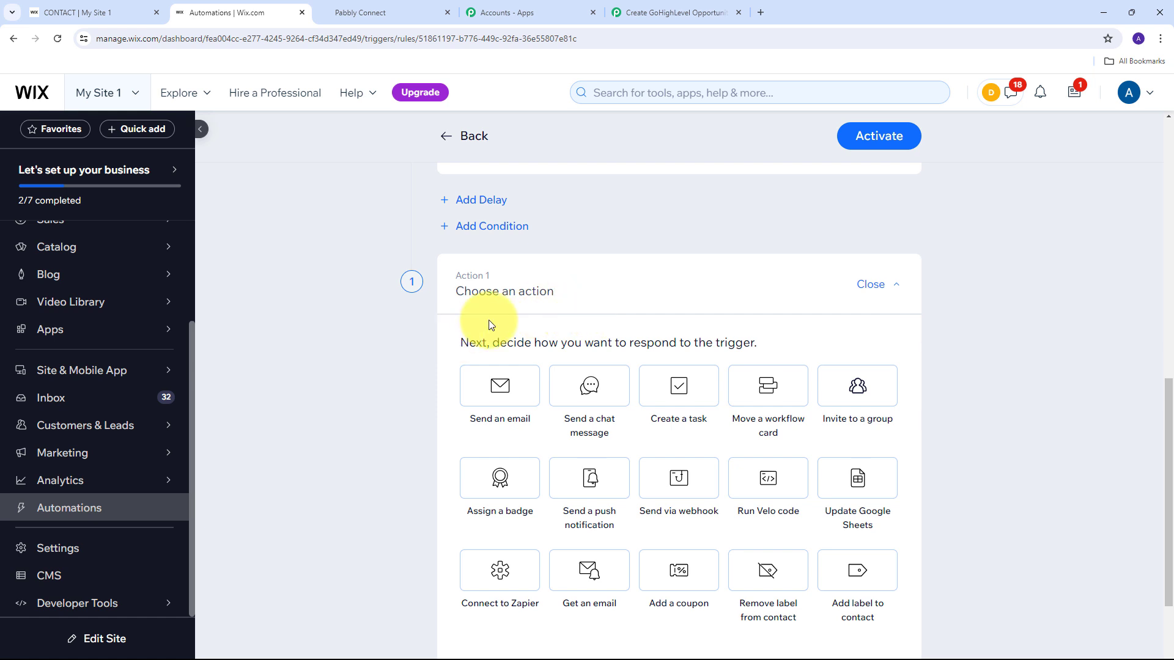
# Make the automation send via webhook, with the Pabbly webhook URL as Target URL.
pyautogui.click(677, 482)
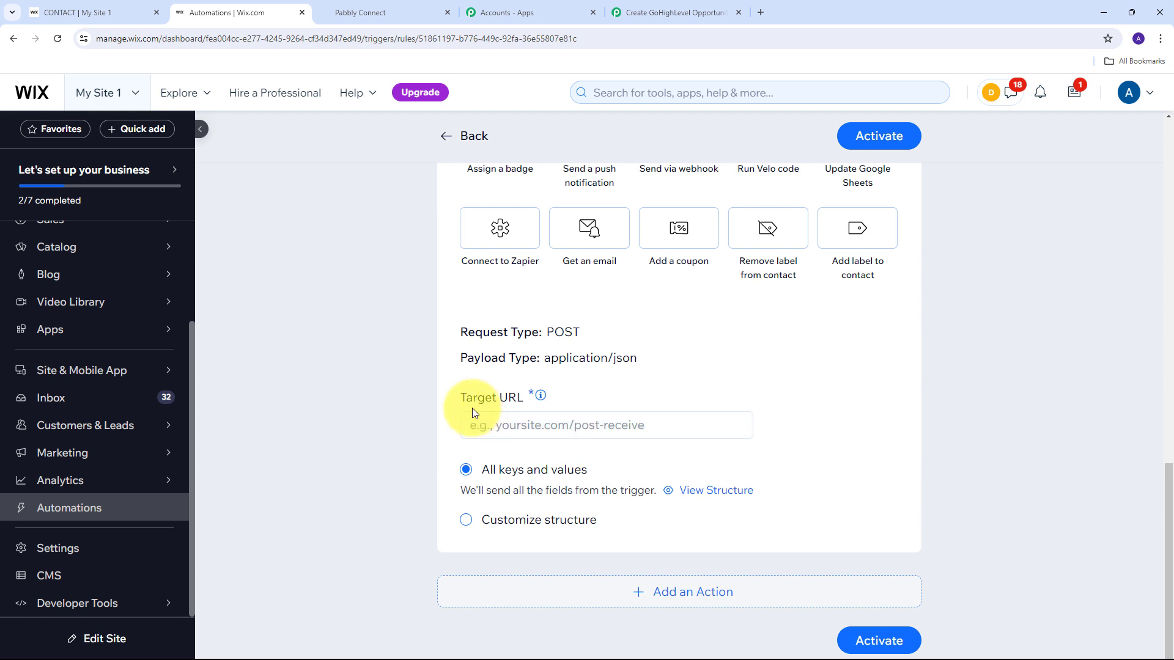
pyautogui.click(513, 428)
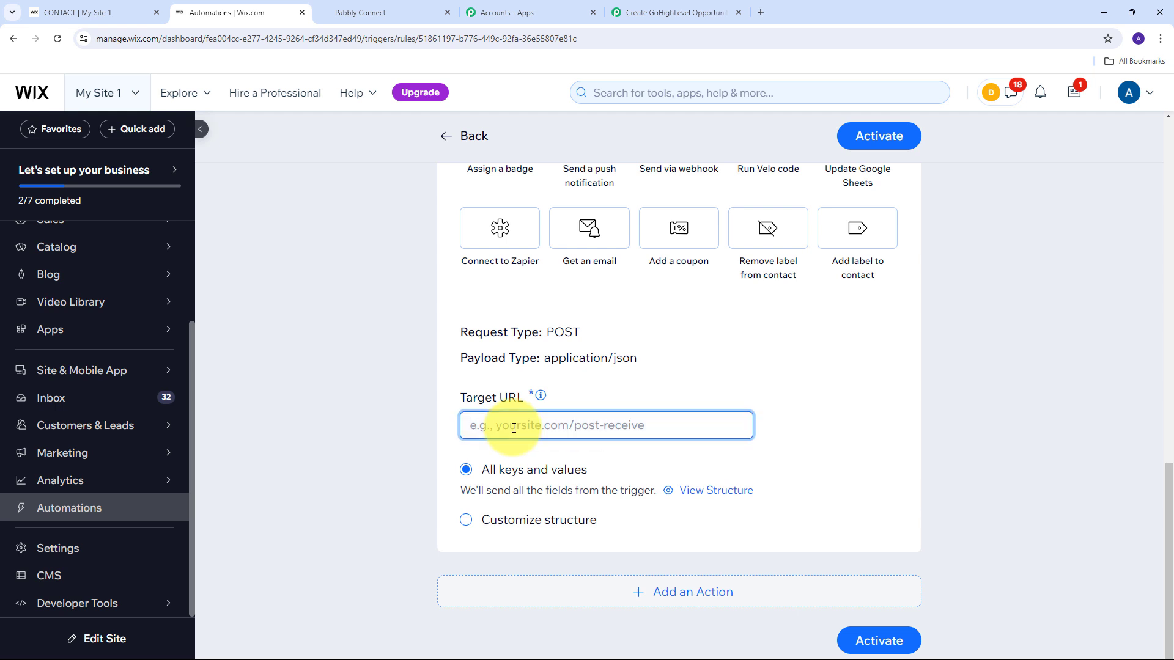
pyautogui.hotkey('ctrl', 'v')
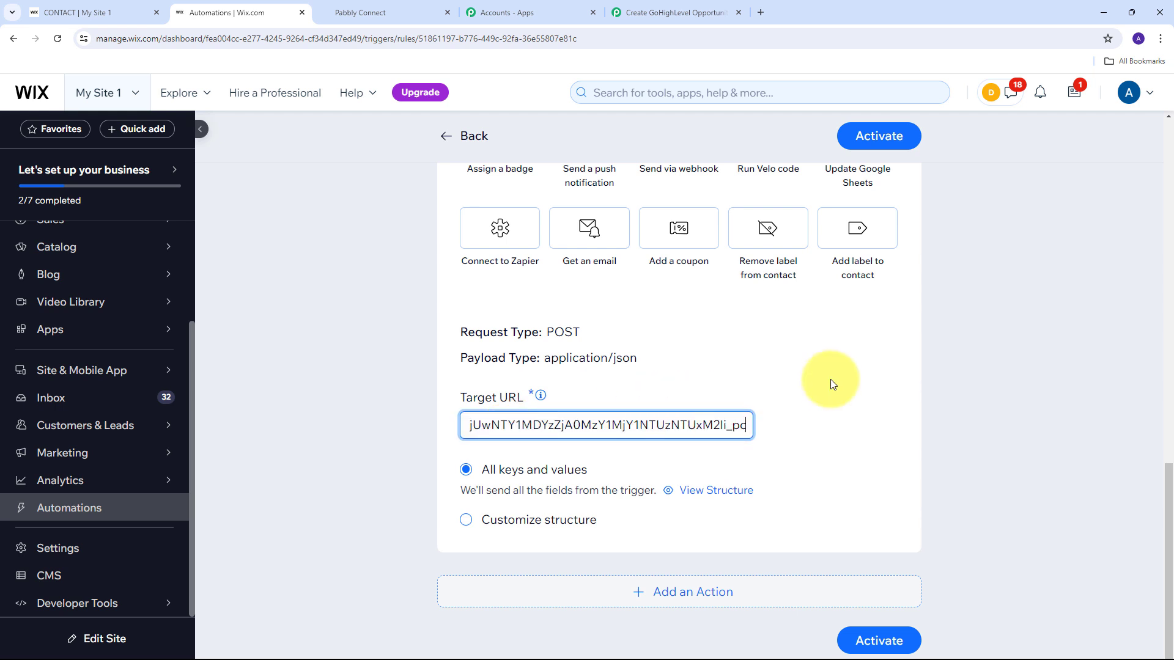
# Activate the automation named 'GoHighLevel Opportunity' and return to the Pabbly workflow.
pyautogui.click(878, 134)
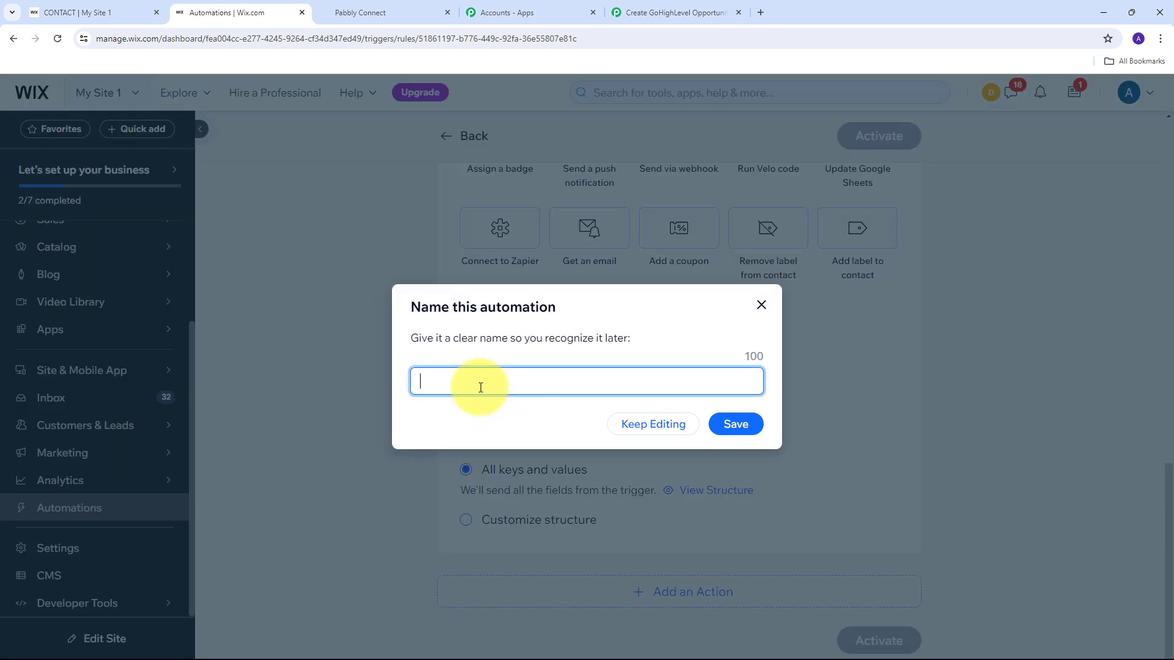
pyautogui.hotkey('ctrl', 'v')
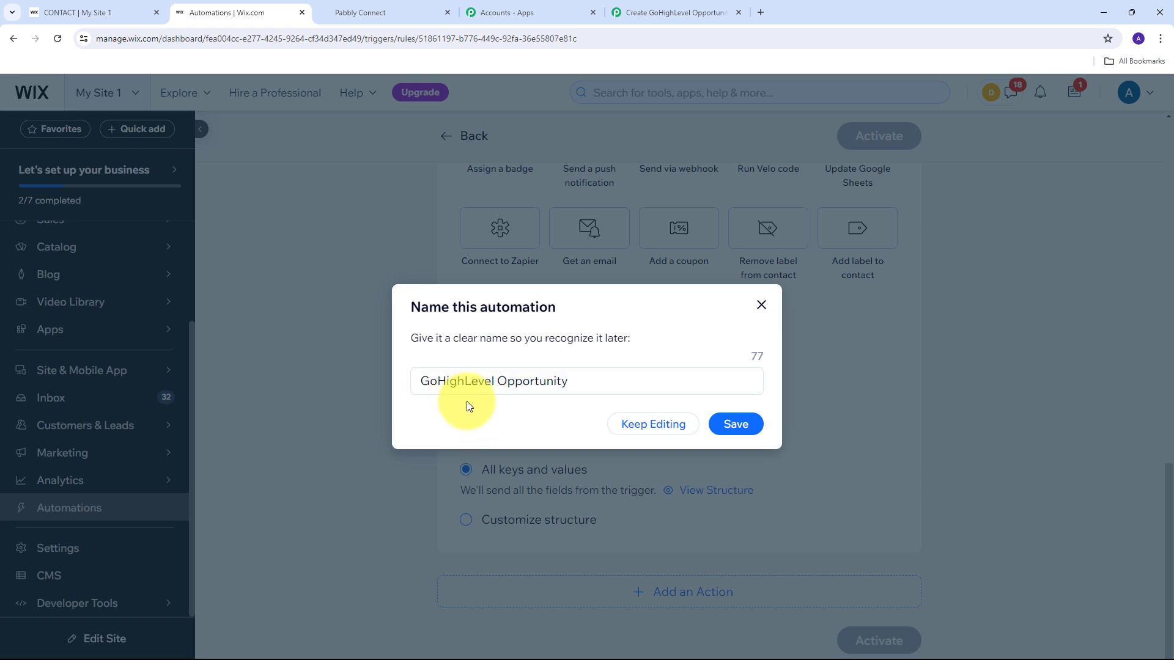
pyautogui.click(735, 426)
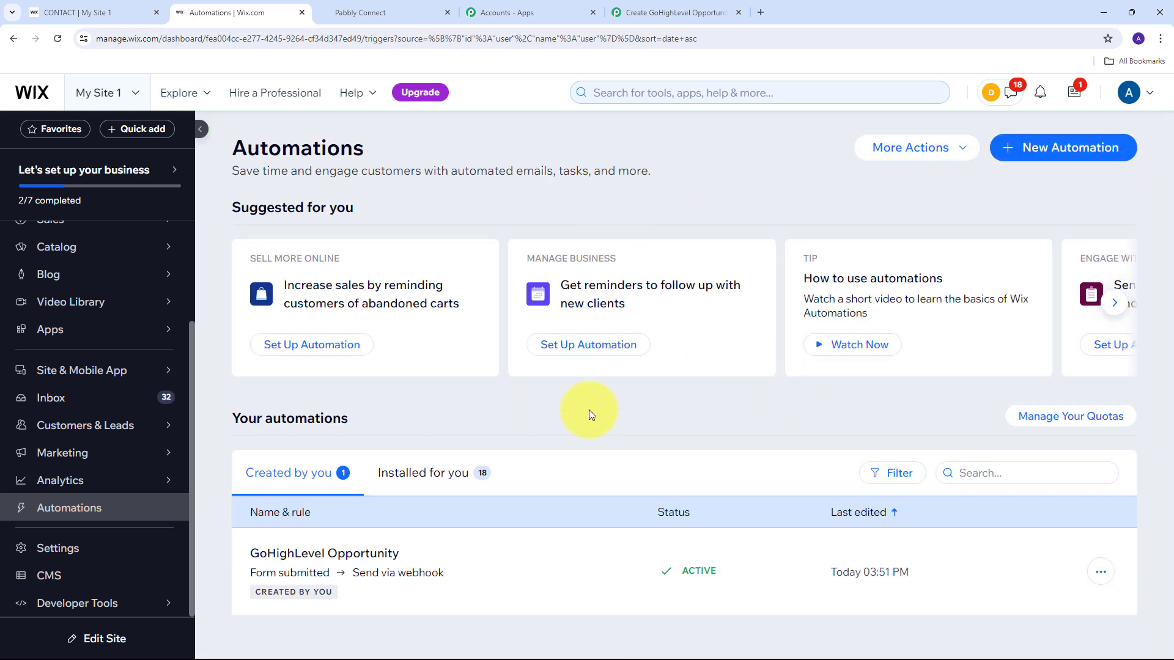
pyautogui.click(672, 12)
pyautogui.scroll(-4, 562, 276)
pyautogui.scroll(-2, 622, 270)
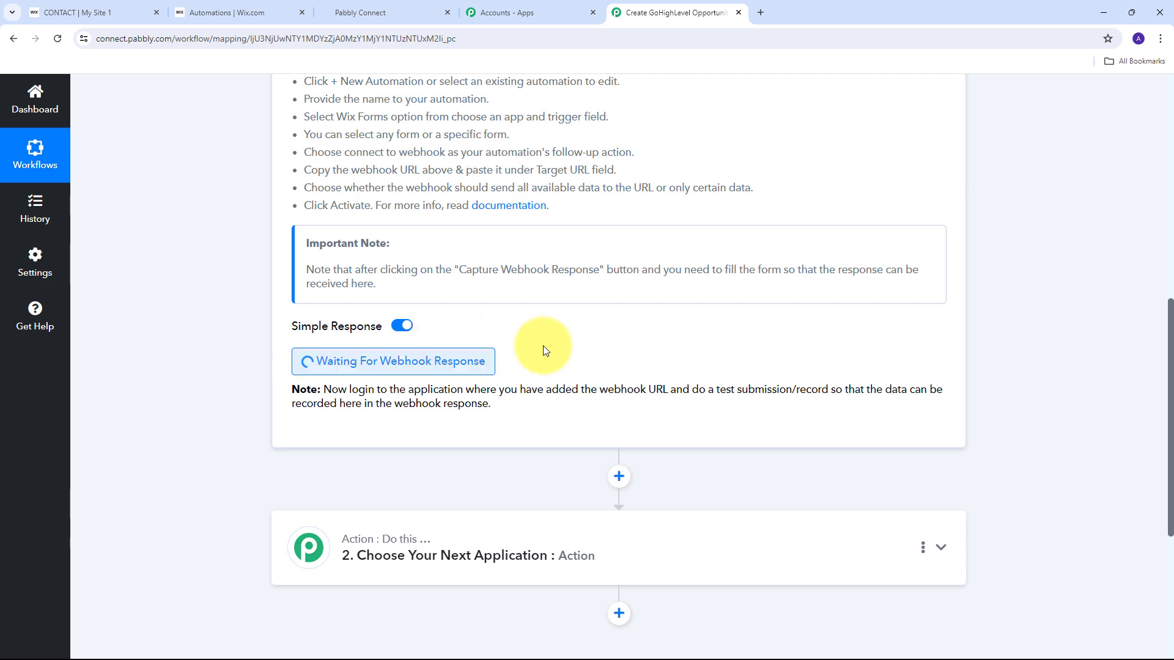
# On the site's Contact page, enter the test contact's first and last name.
pyautogui.click(80, 11)
pyautogui.scroll(-10, 905, 342)
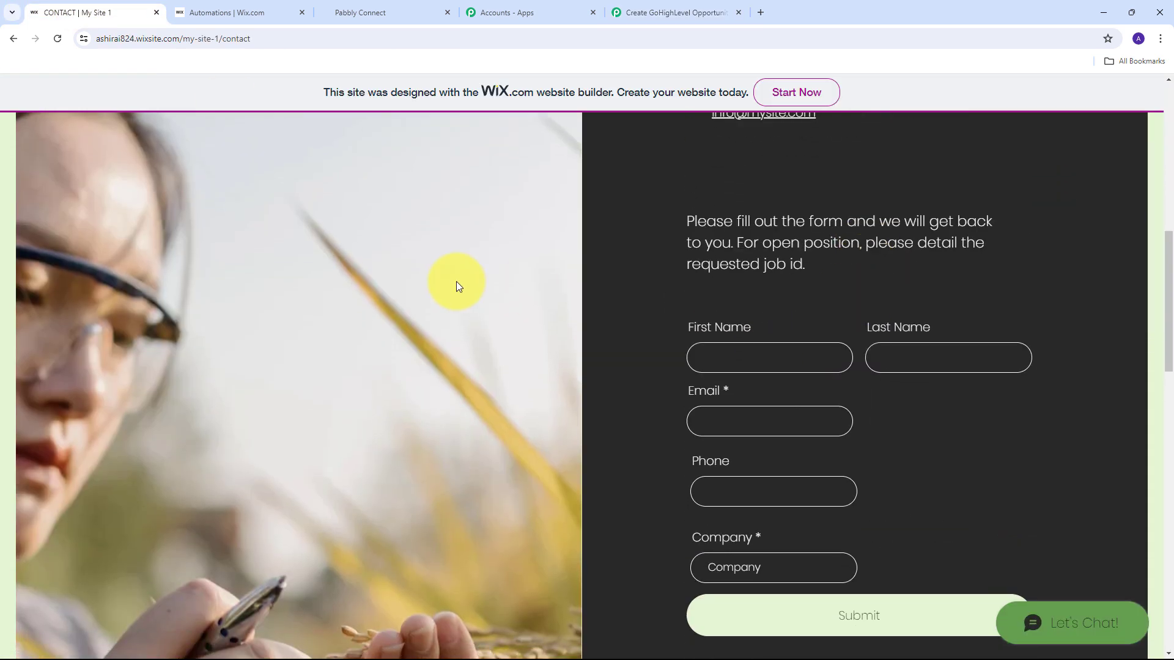
pyautogui.scroll(-2, 575, 283)
pyautogui.scroll(1, 575, 283)
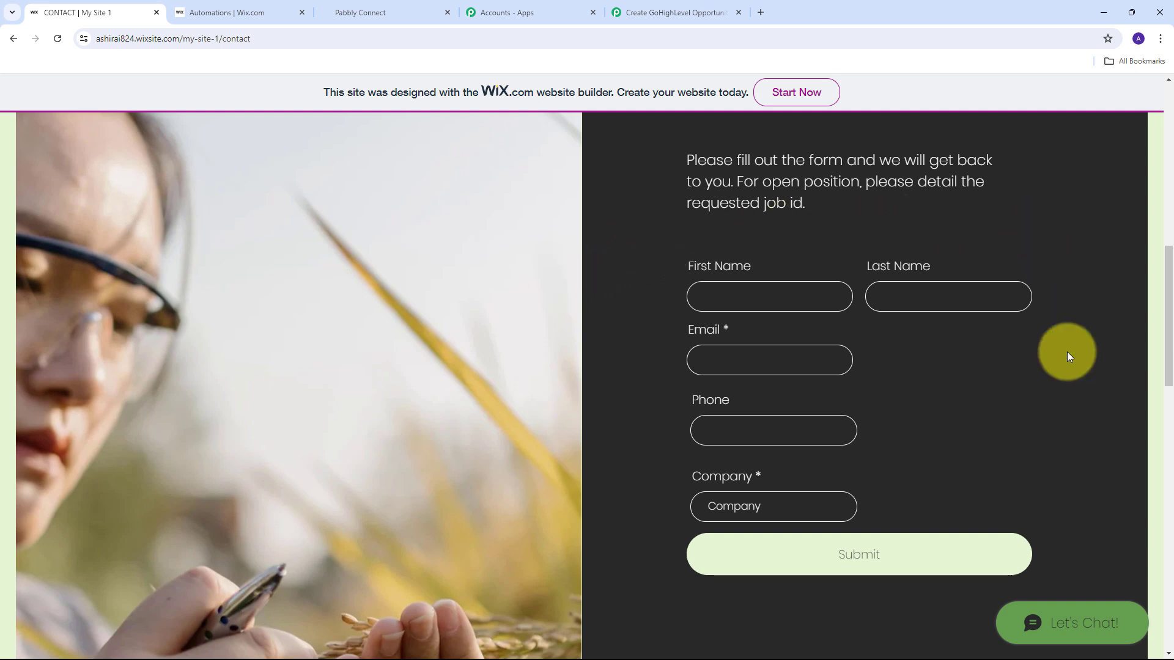
pyautogui.click(735, 295)
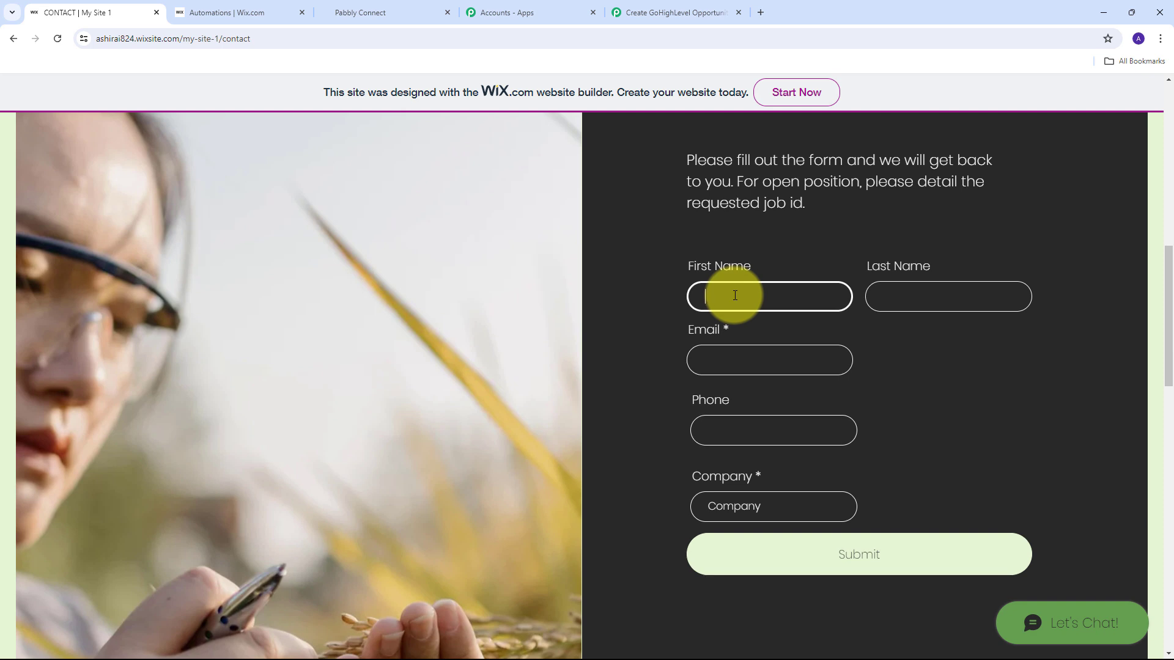
pyautogui.press('Tab')
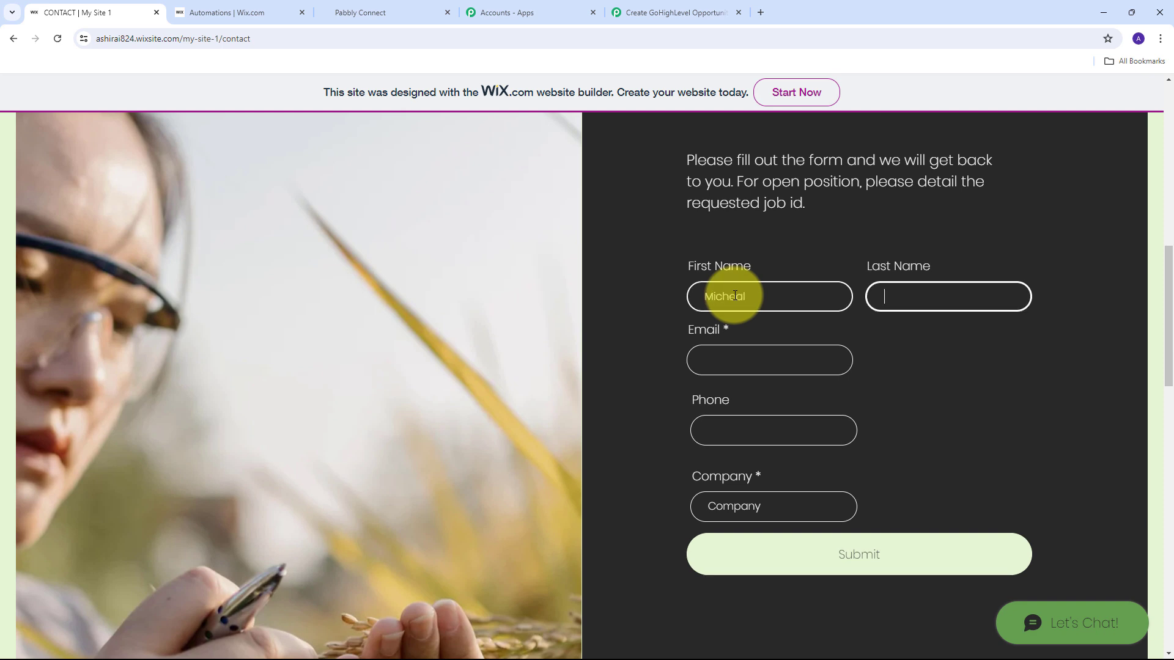
pyautogui.press('Tab')
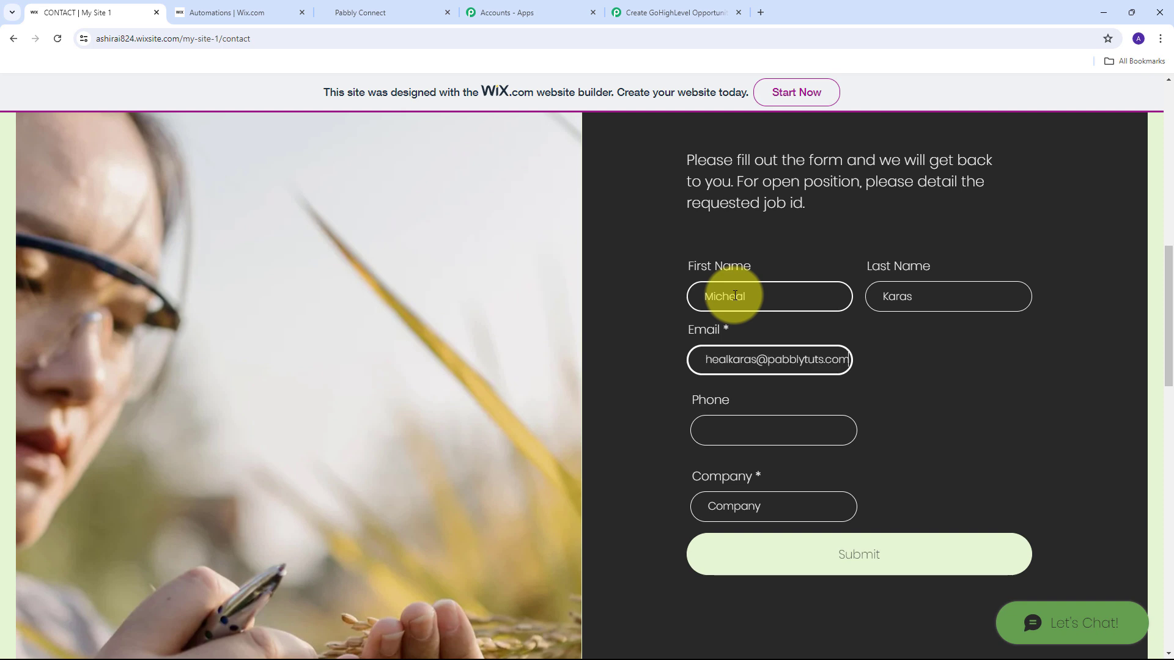
# Fill in the contact's e-mail, phone number and company PabCon, then submit the form.
pyautogui.press('Tab')
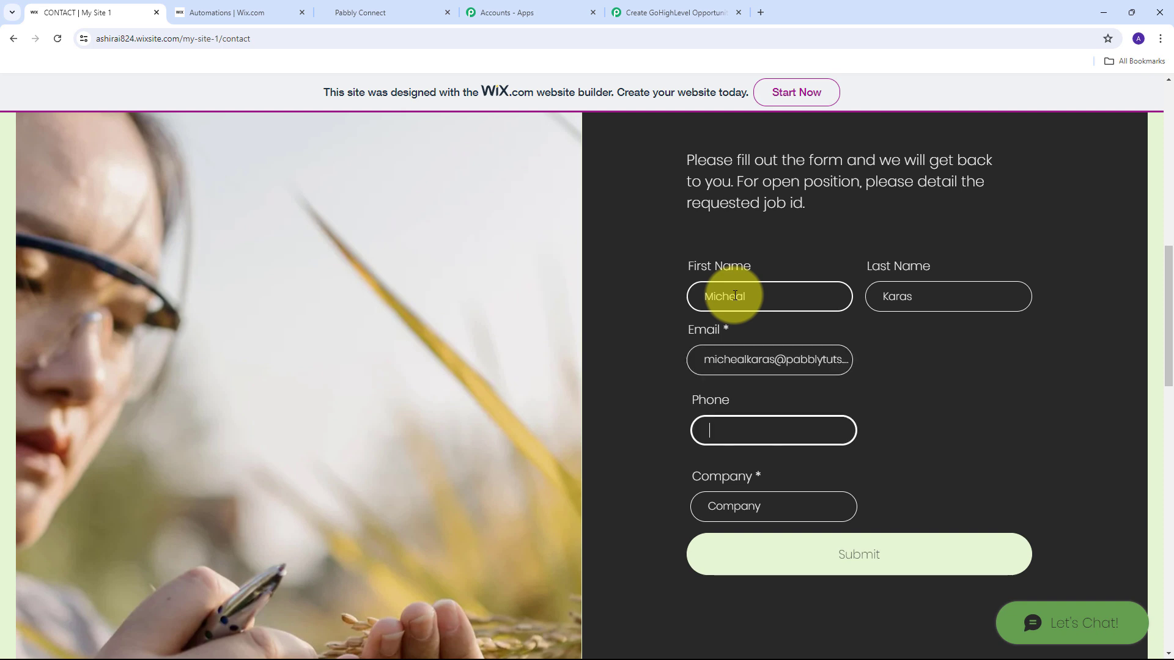
pyautogui.press('Tab')
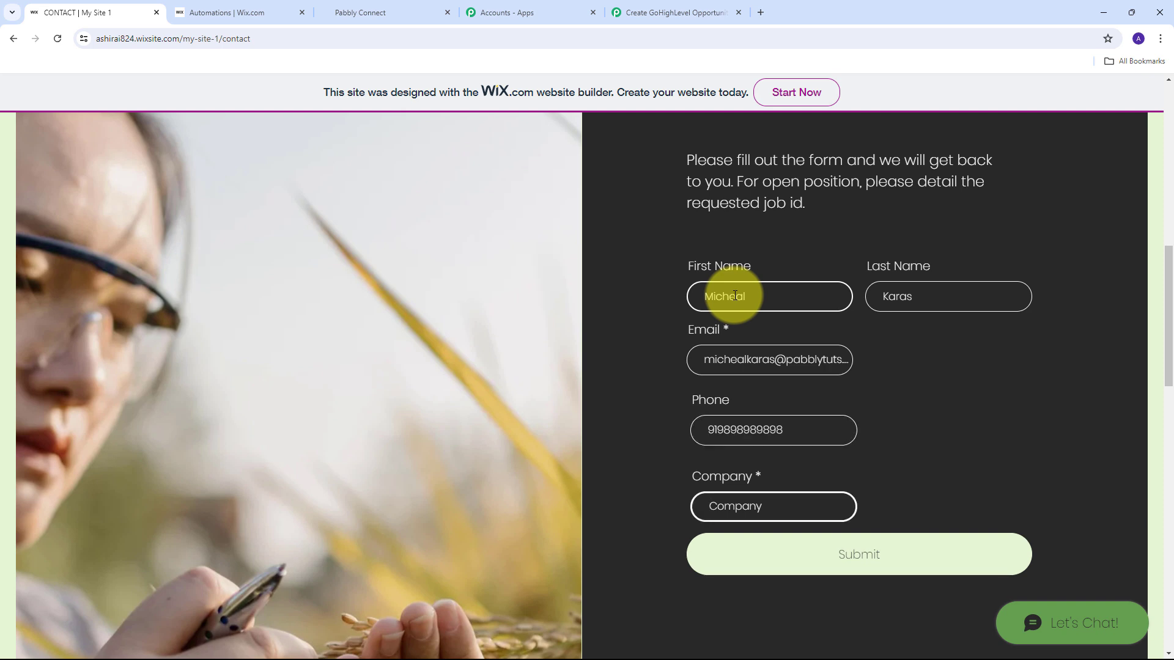
pyautogui.click(633, 420)
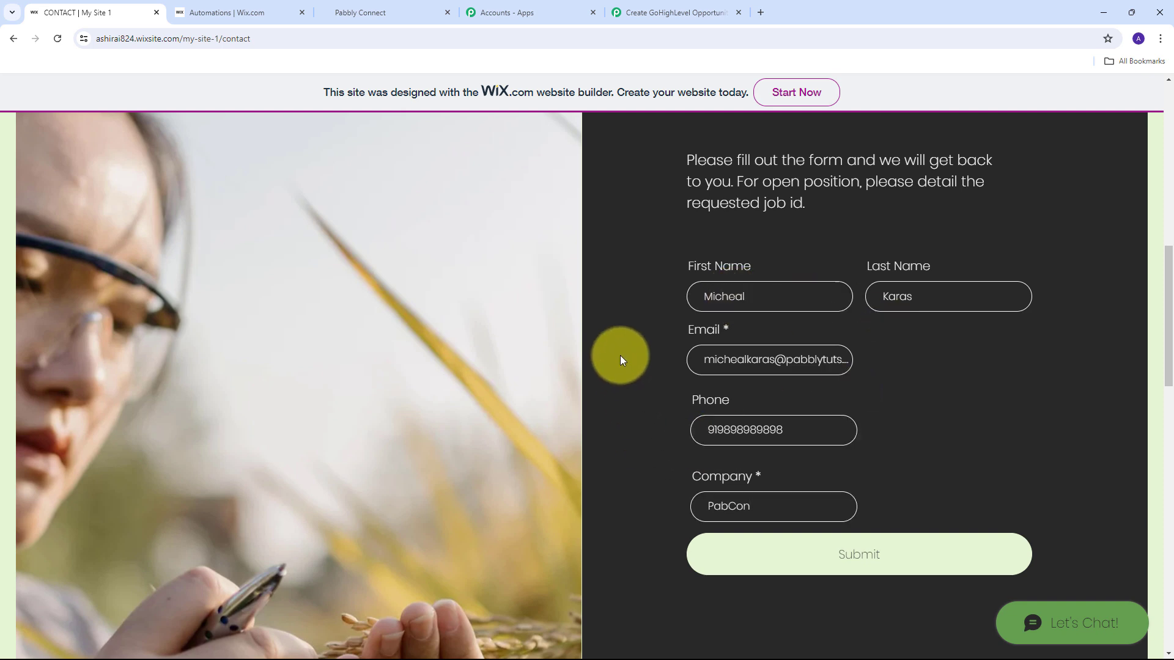
pyautogui.click(862, 550)
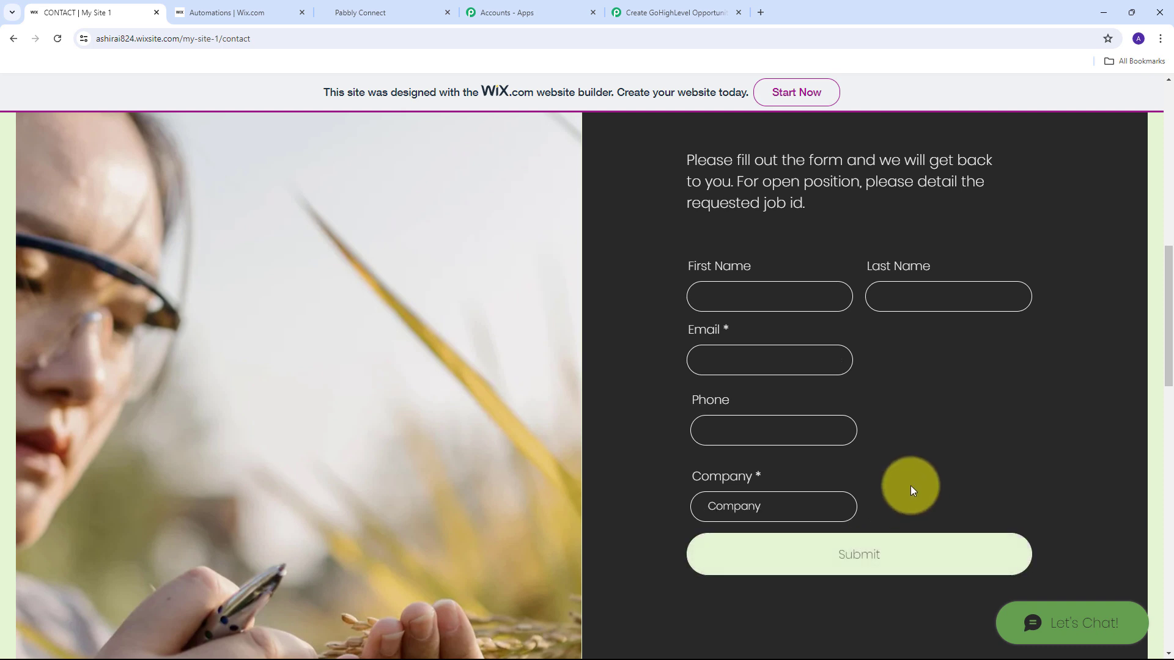
pyautogui.scroll(3, 911, 486)
pyautogui.scroll(-2, 911, 485)
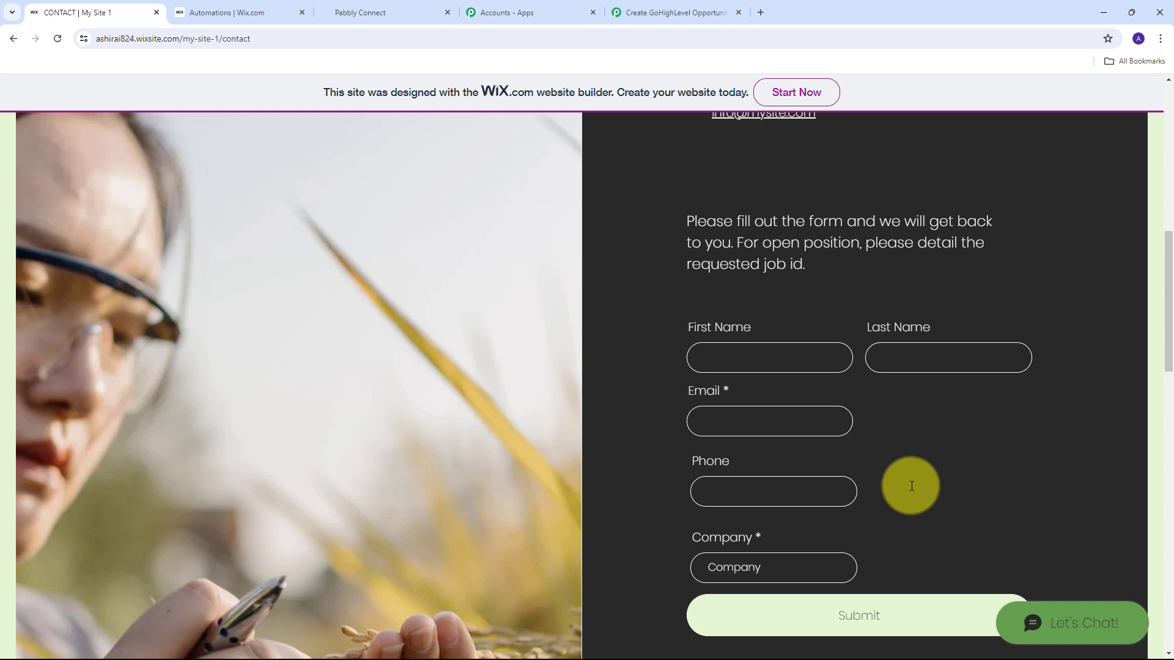
pyautogui.click(657, 12)
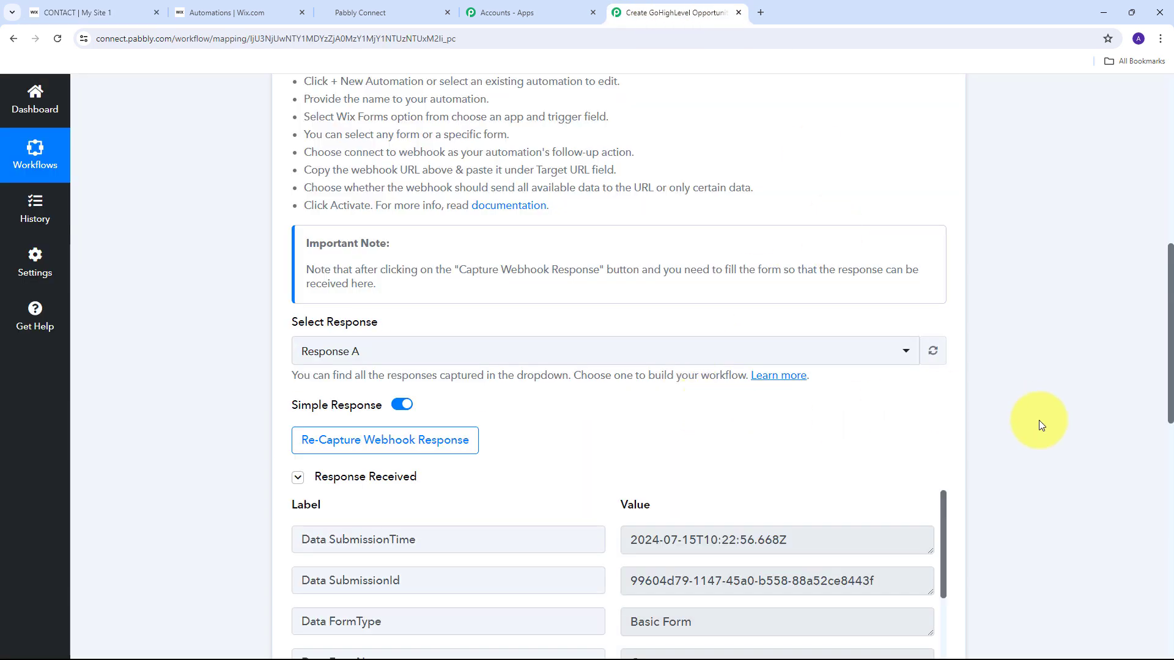
pyautogui.scroll(-6, 1005, 324)
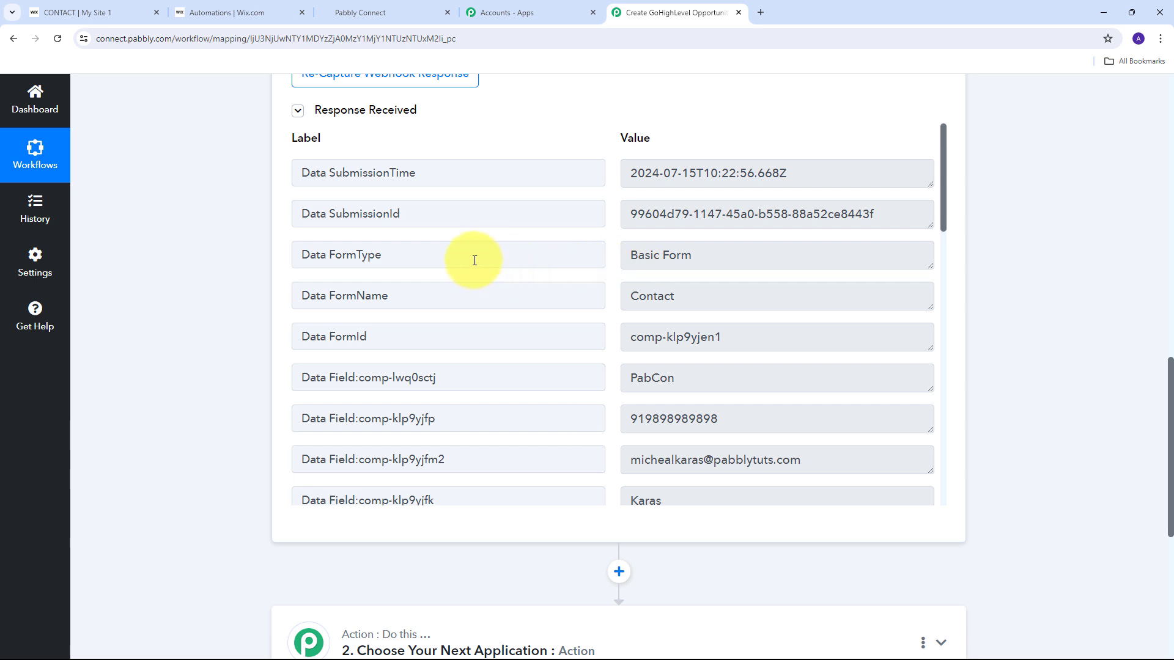
pyautogui.scroll(-1, 613, 237)
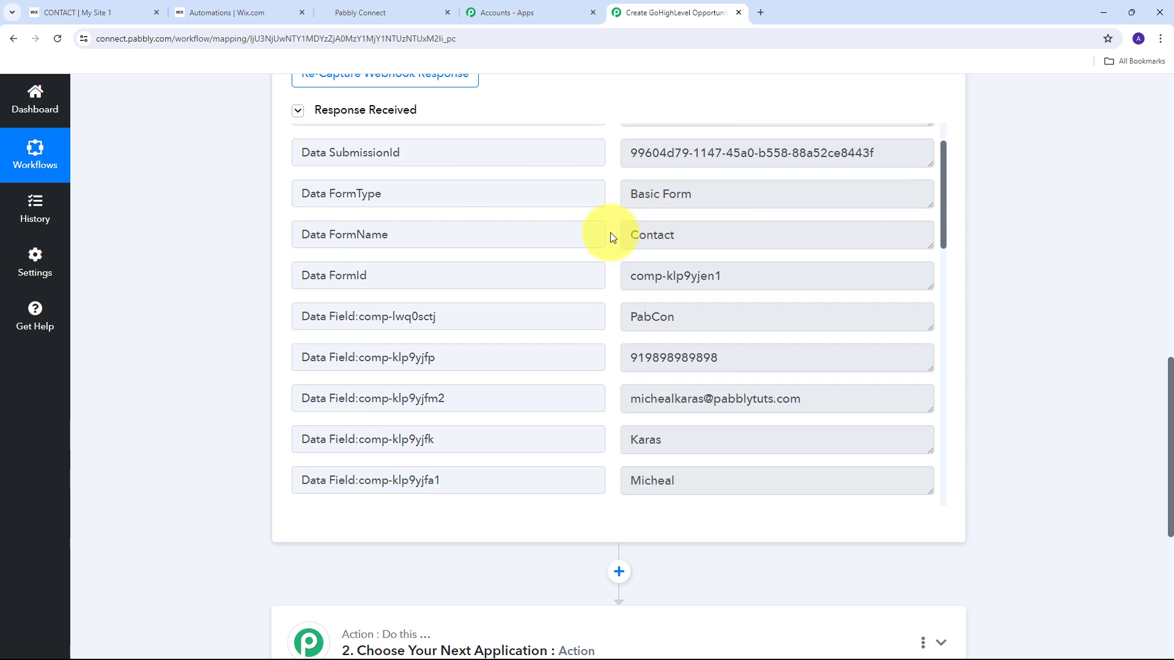
pyautogui.scroll(-1, 610, 232)
pyautogui.click(645, 258)
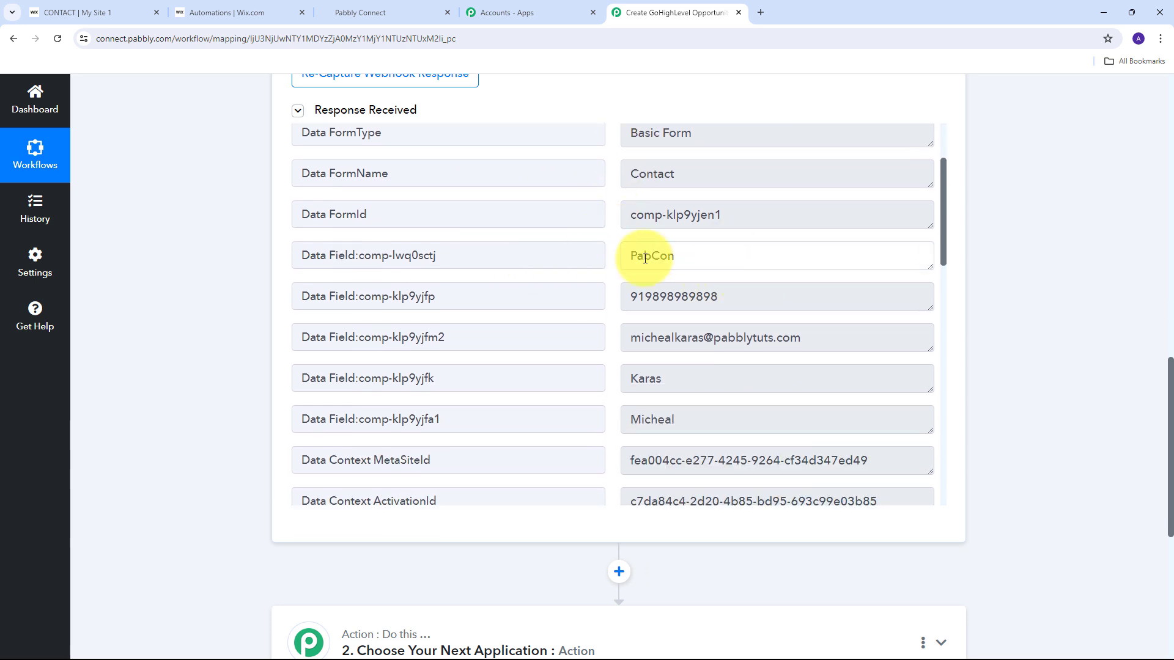
pyautogui.moveTo(678, 257); pyautogui.dragTo(592, 265)
pyautogui.moveTo(725, 299); pyautogui.dragTo(603, 302)
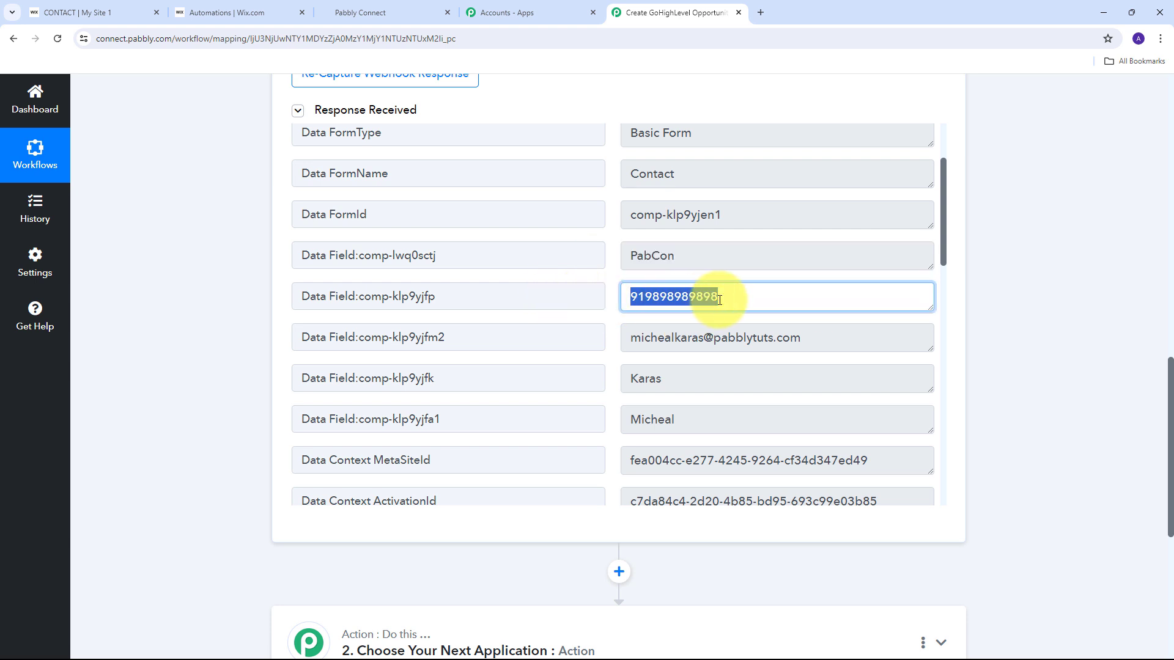
pyautogui.click(615, 302)
pyautogui.scroll(-1, 615, 302)
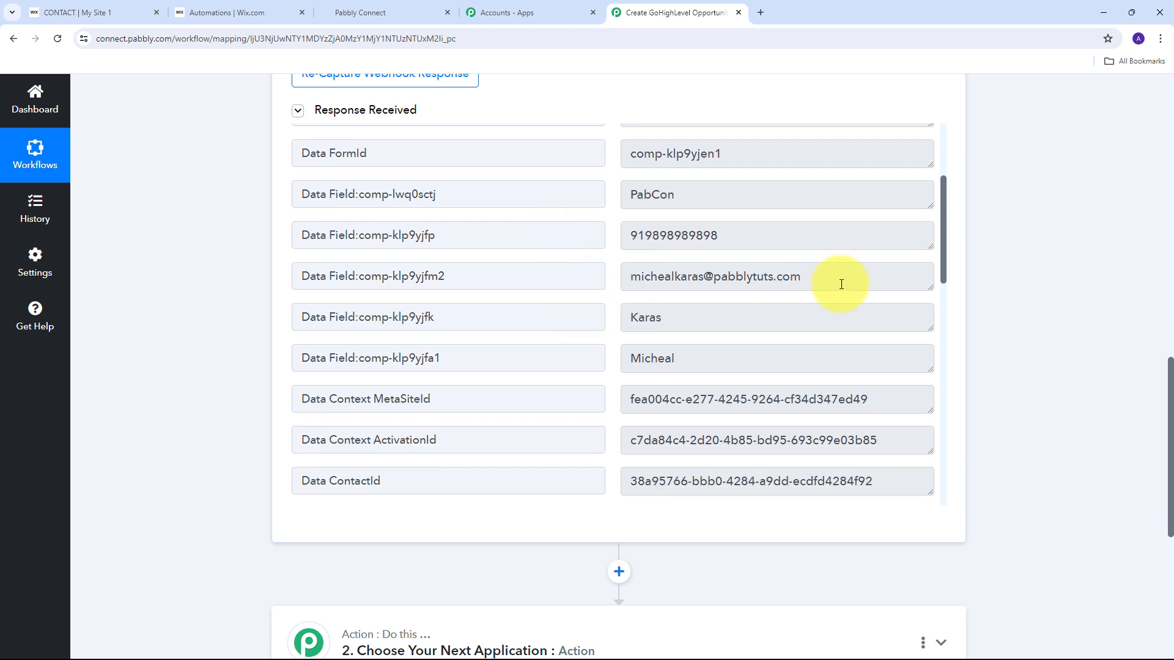
pyautogui.moveTo(831, 278); pyautogui.dragTo(589, 288)
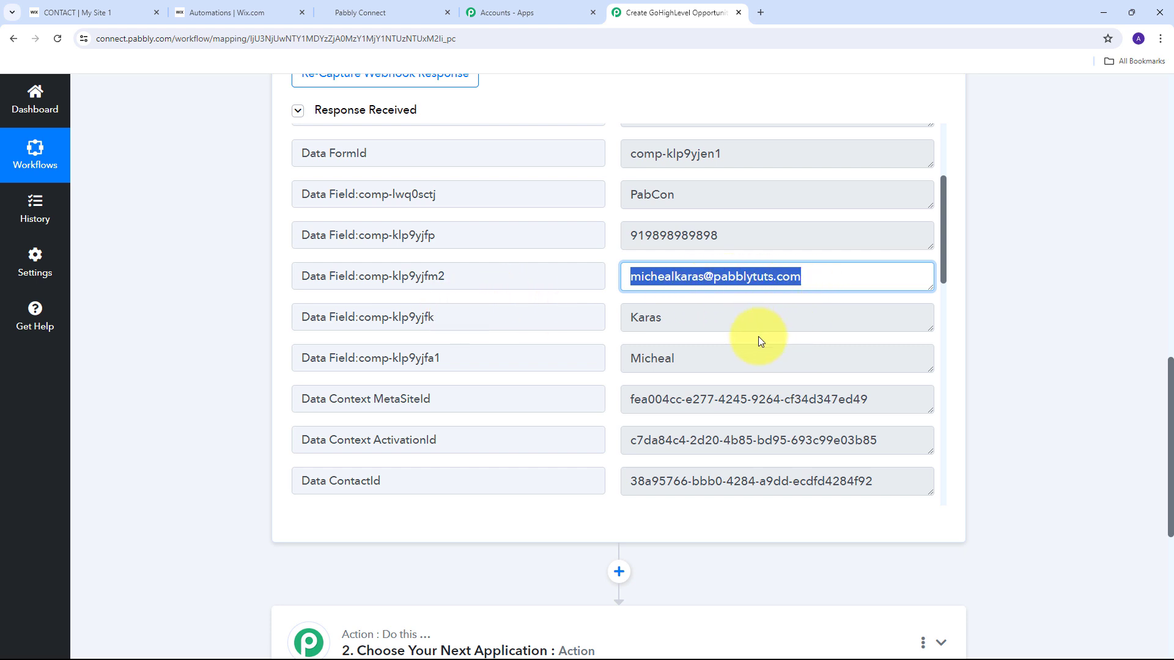
pyautogui.moveTo(687, 359); pyautogui.dragTo(609, 357)
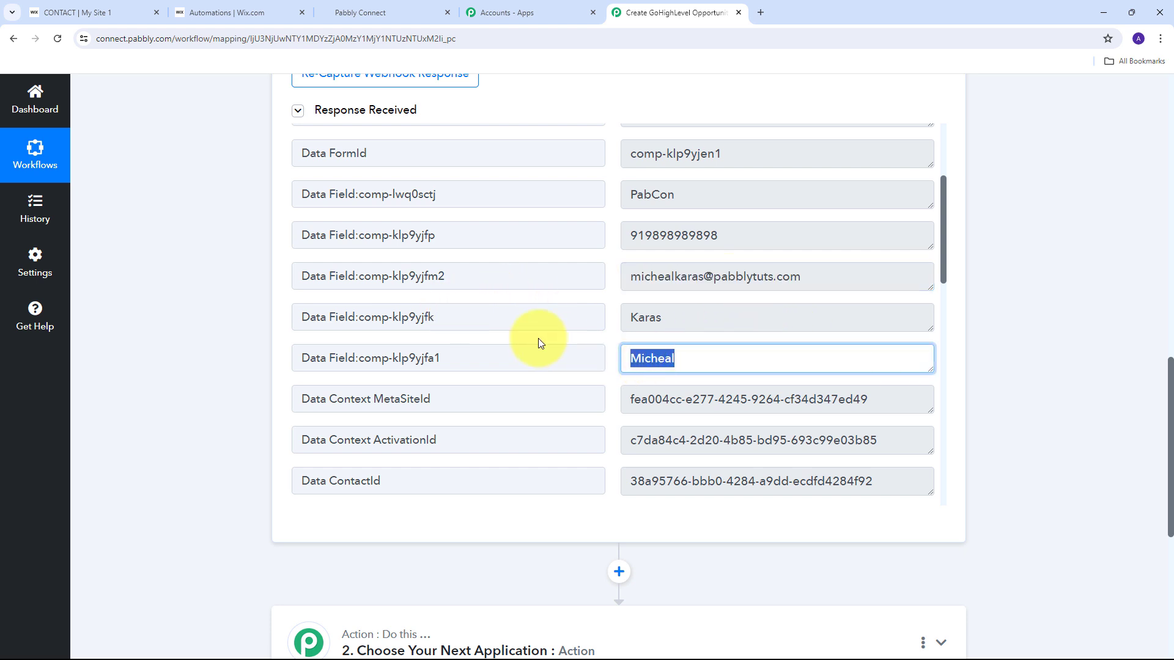
pyautogui.moveTo(741, 319); pyautogui.dragTo(492, 328)
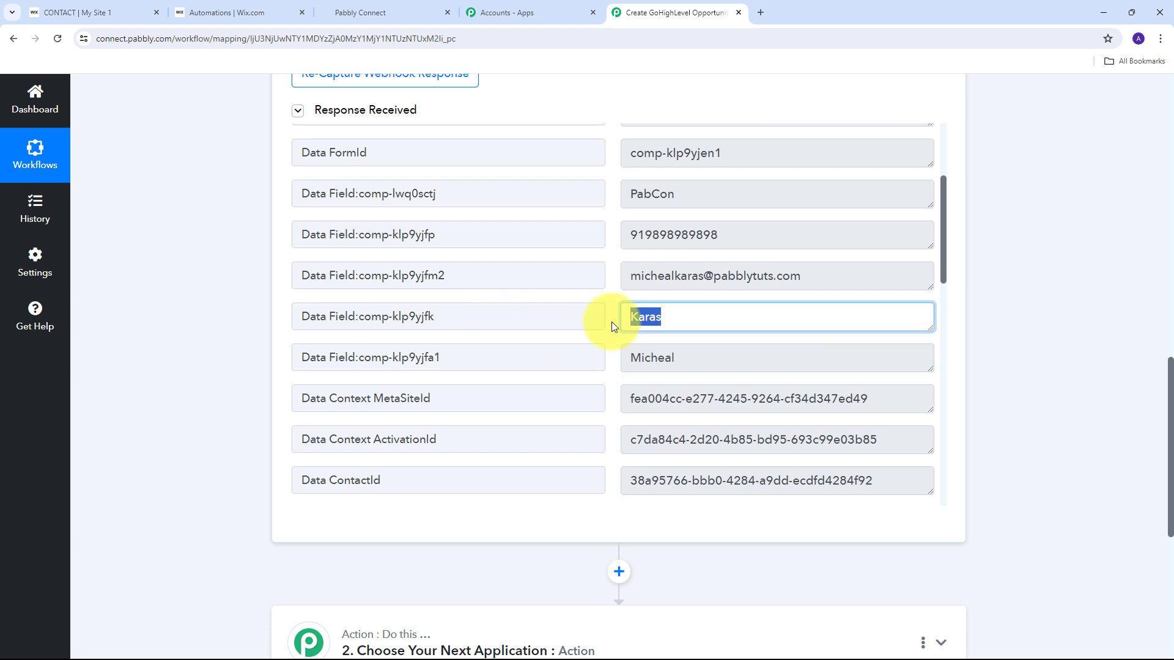
pyautogui.scroll(-2, 611, 321)
pyautogui.scroll(2, 612, 322)
pyautogui.scroll(-4, 612, 321)
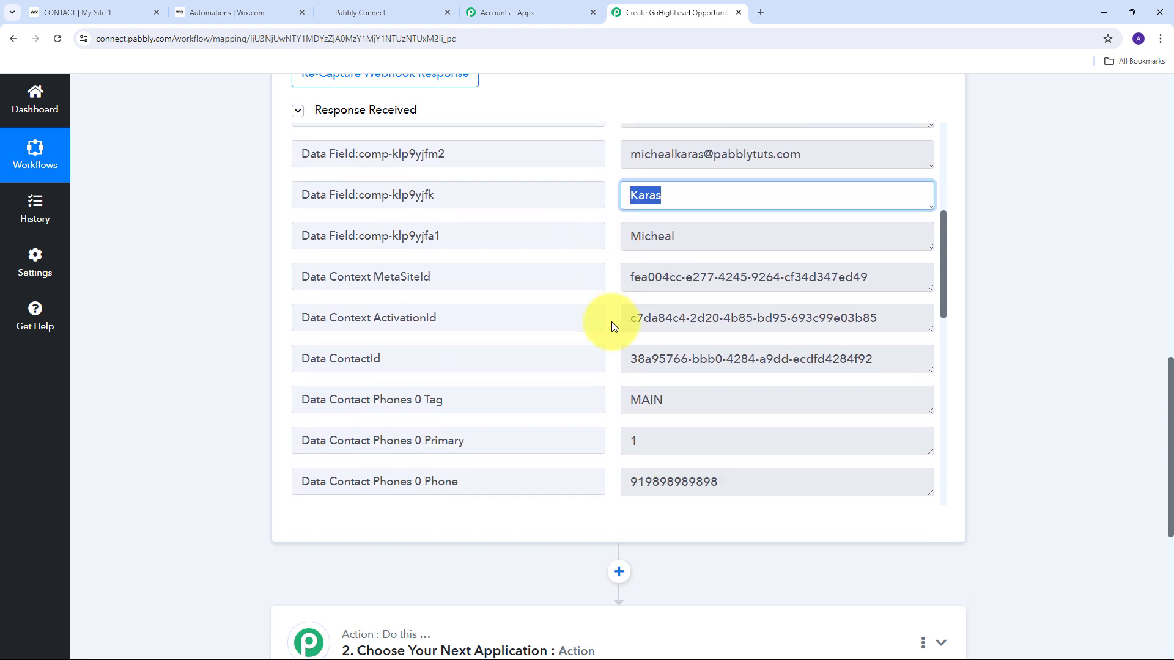
pyautogui.scroll(3, 611, 324)
pyautogui.scroll(2, 612, 322)
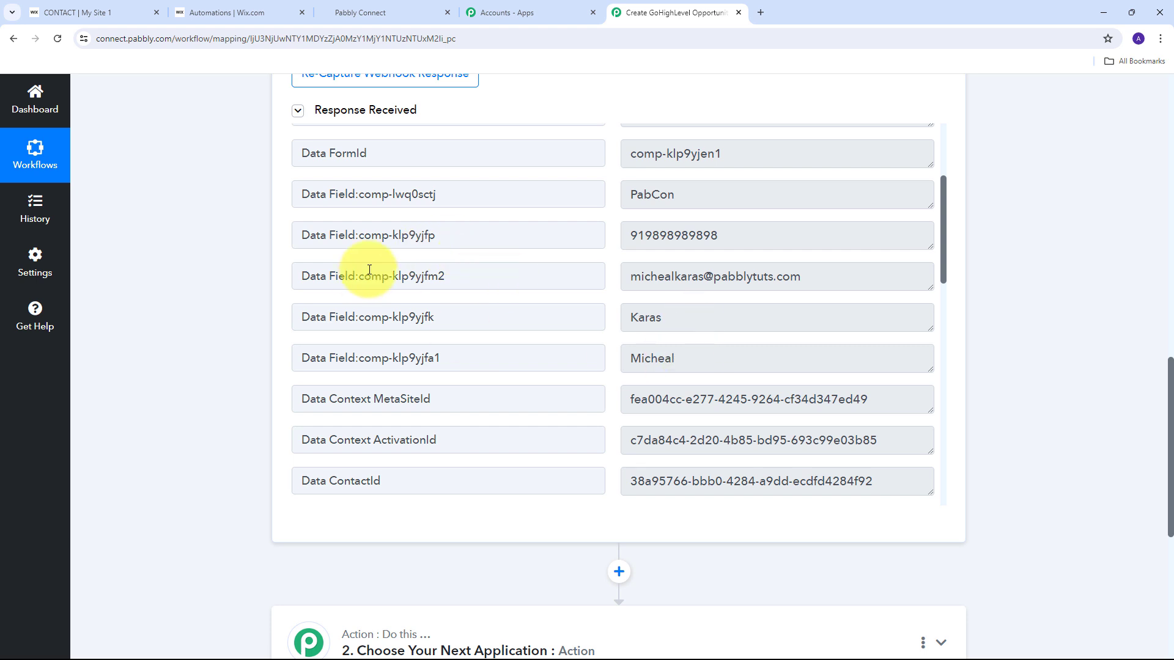
pyautogui.scroll(-4, 1047, 278)
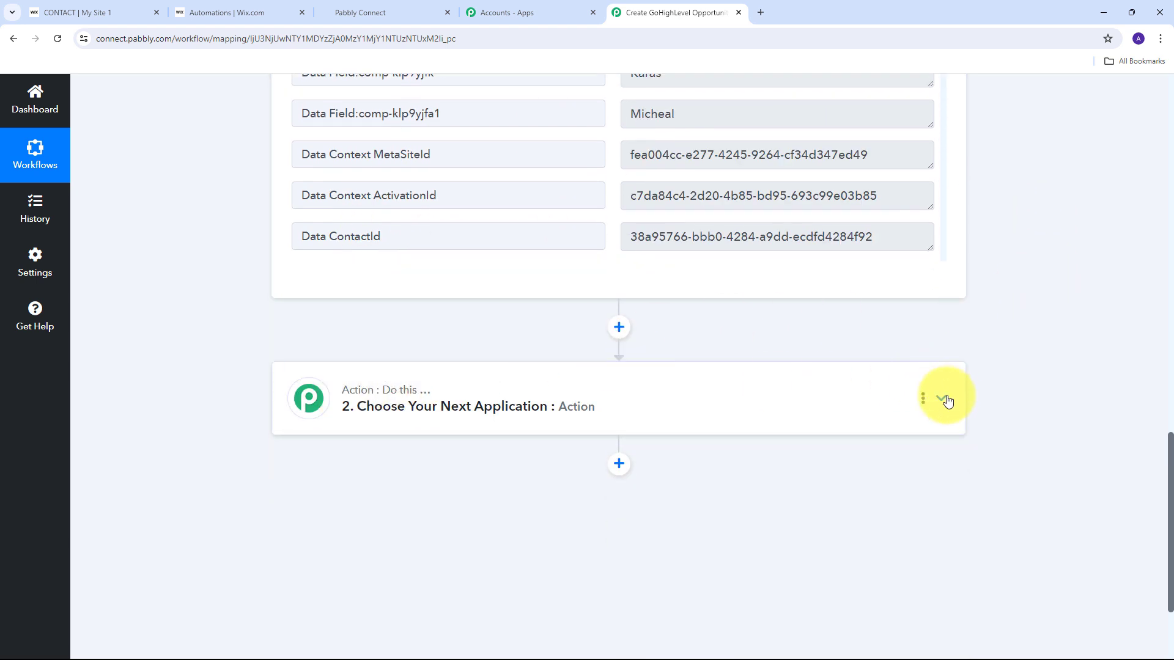
# Search for LeadConnector, pick LeadConnector V2, and set the action event to Create Contact.
pyautogui.click(947, 400)
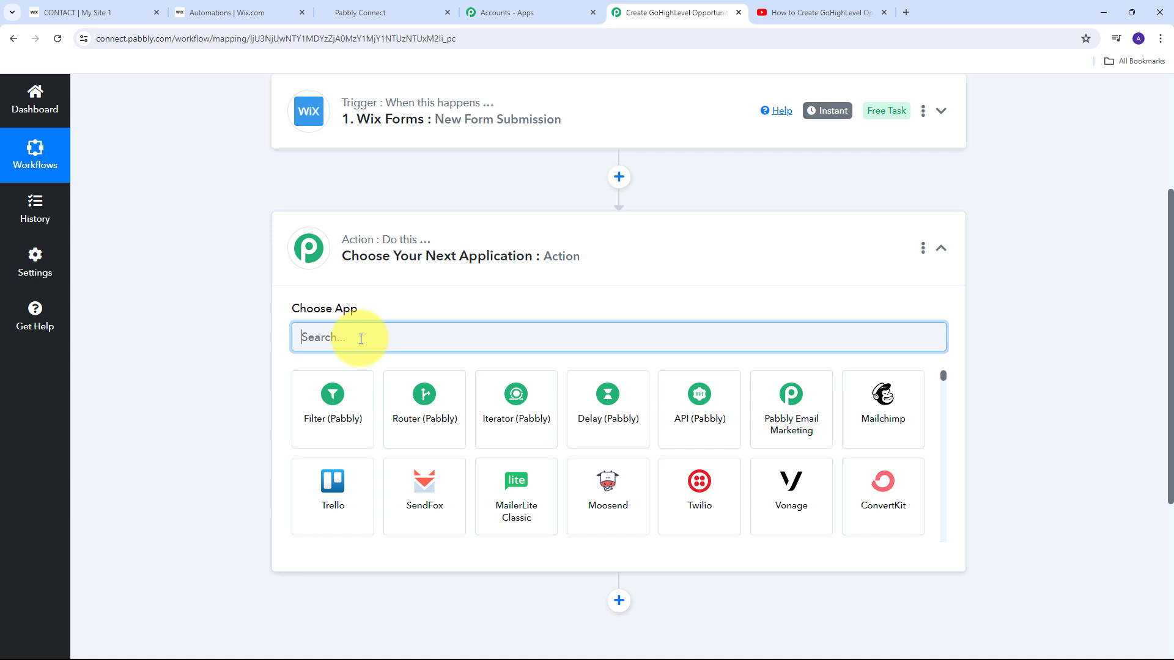
pyautogui.write('Lead')
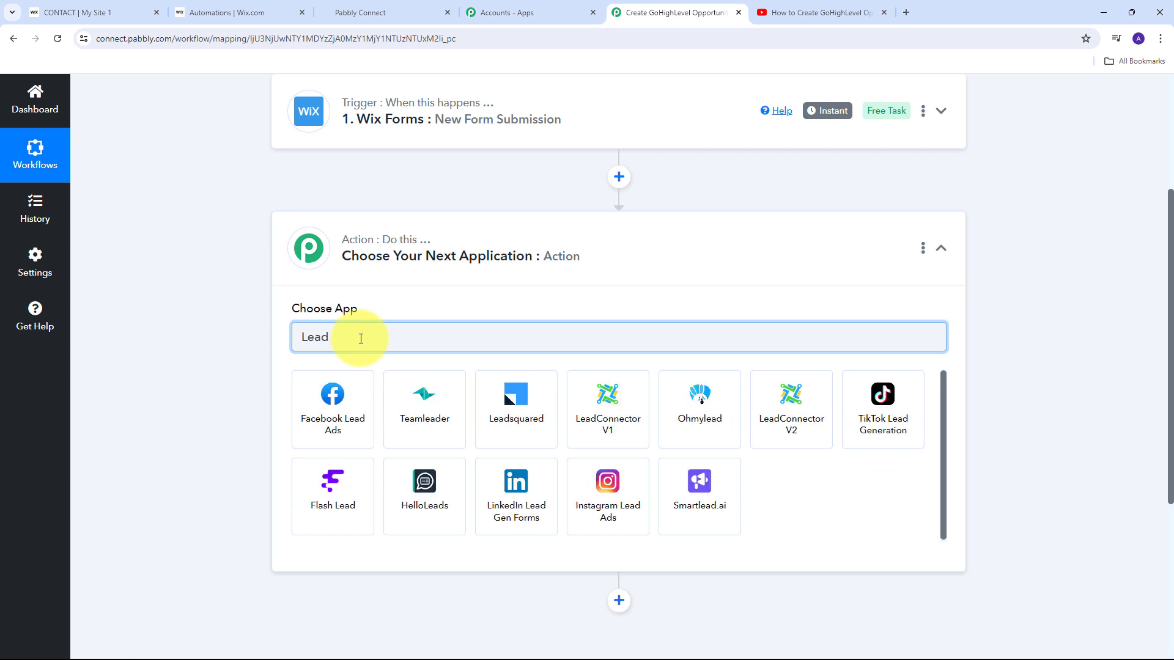
pyautogui.write('Connector')
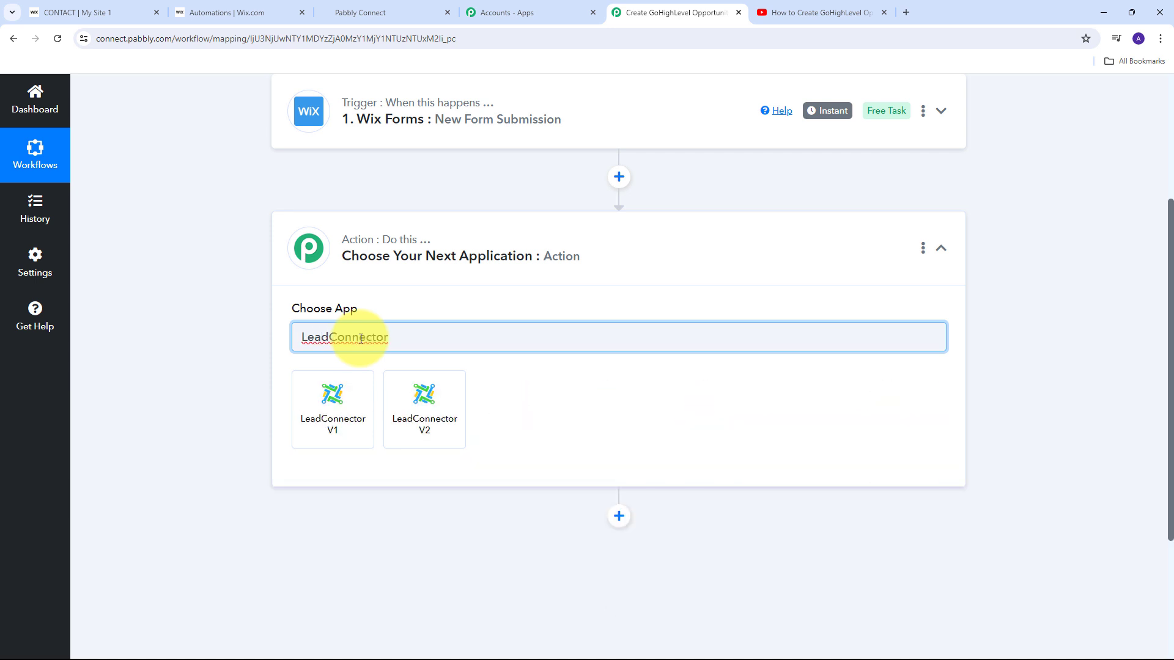
pyautogui.click(426, 402)
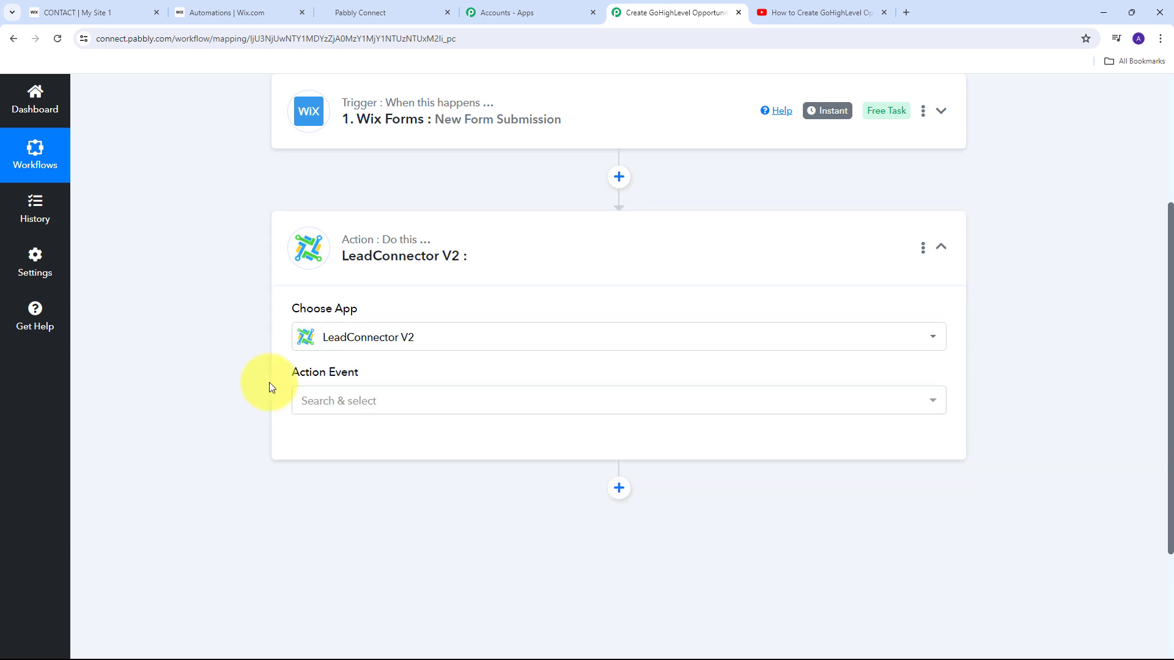
pyautogui.click(893, 409)
pyautogui.scroll(-1, 412, 238)
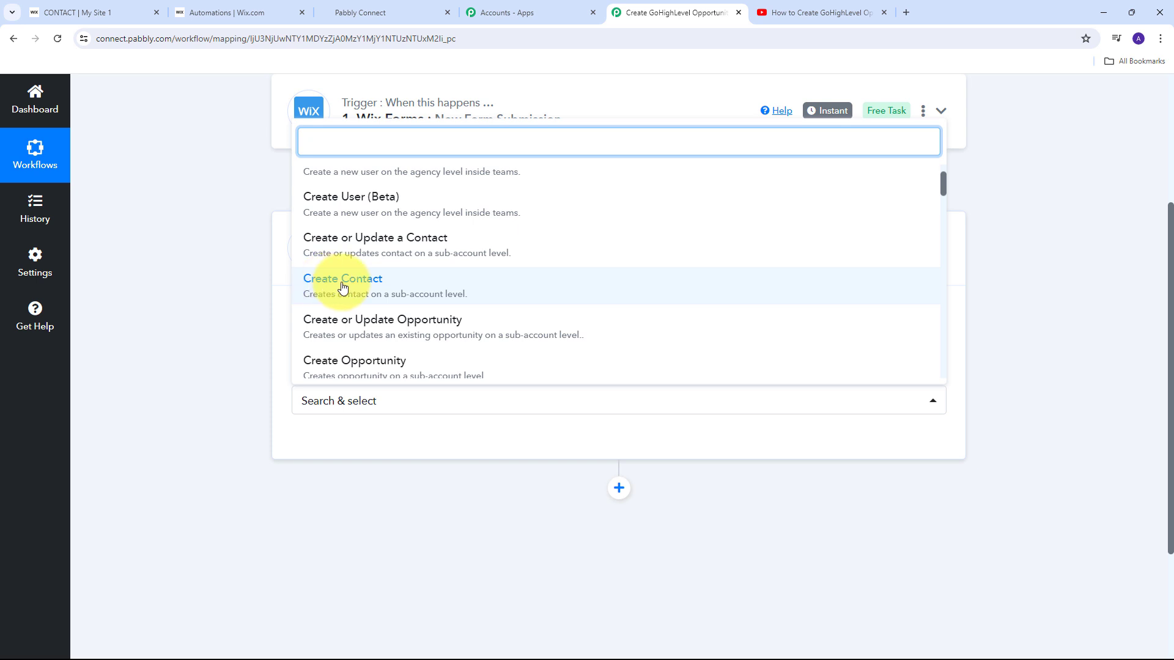
pyautogui.click(388, 288)
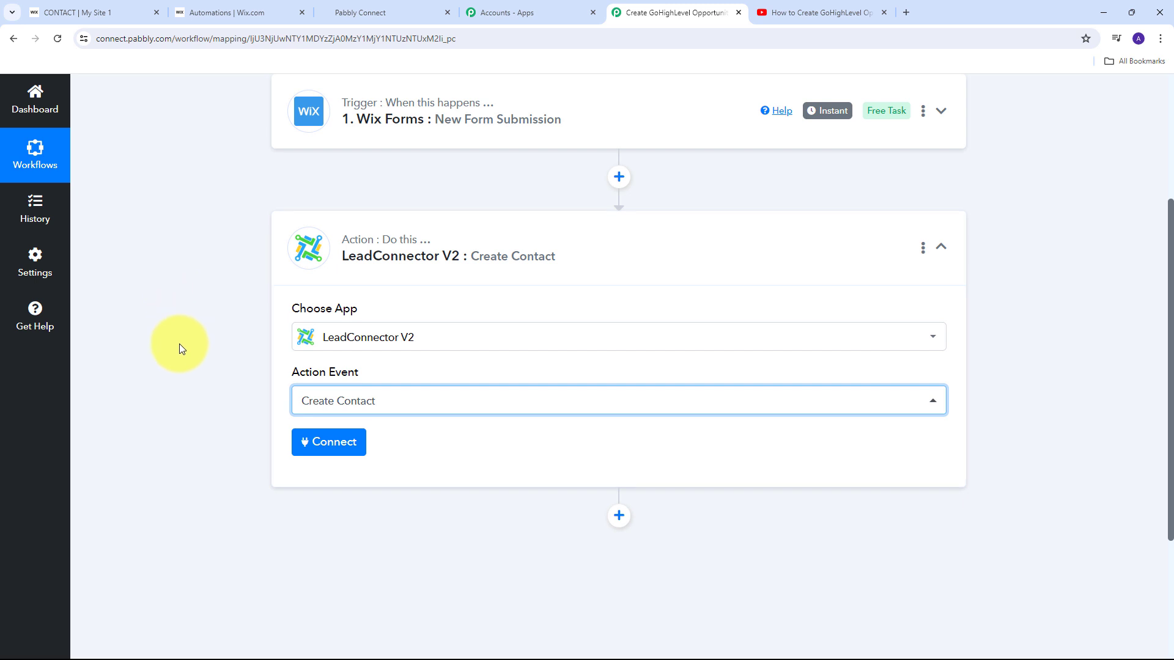
# Add a new LeadConnector V2 connection and authorize the chosen sub-account.
pyautogui.click(337, 441)
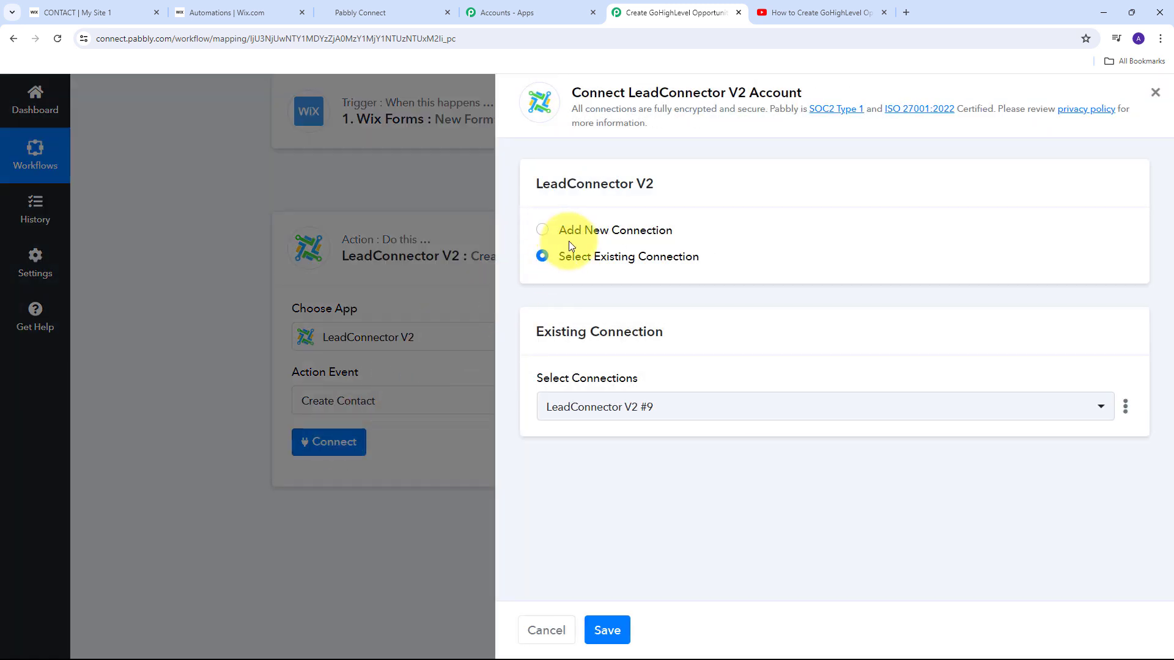
pyautogui.click(572, 233)
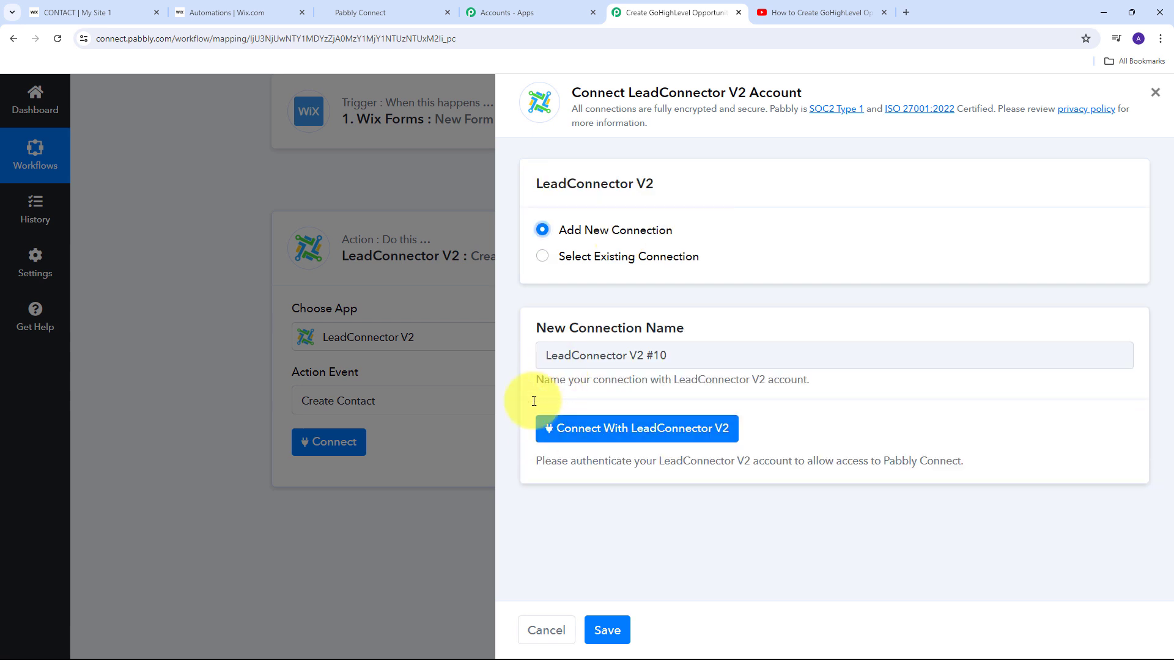
pyautogui.click(619, 439)
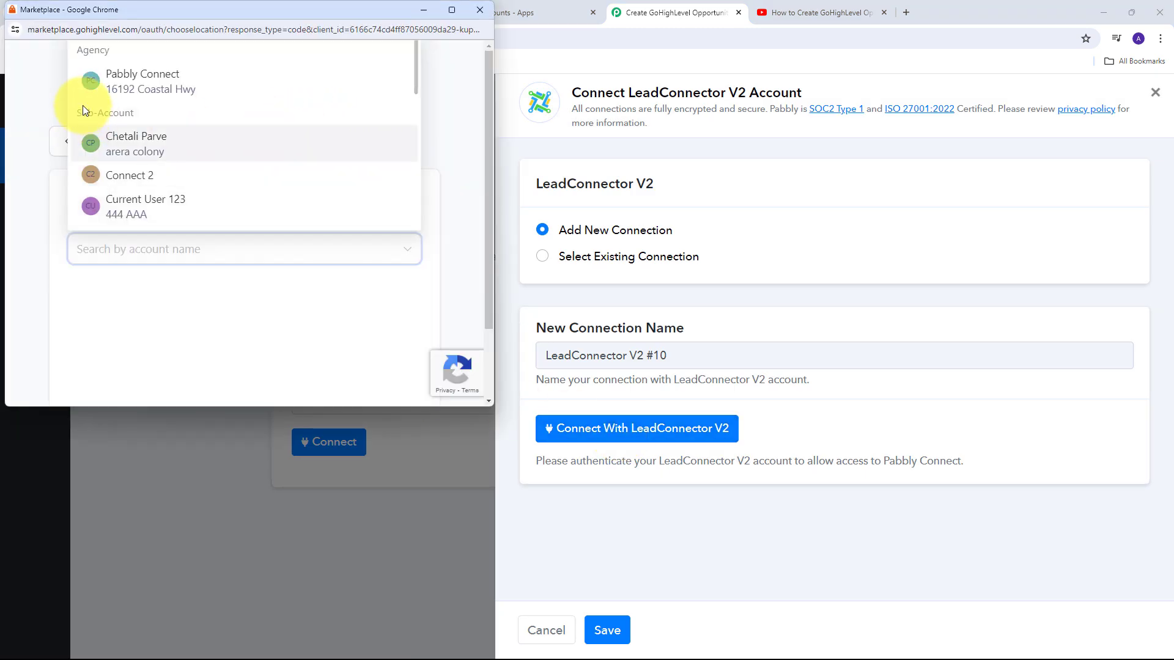
pyautogui.scroll(-5, 162, 171)
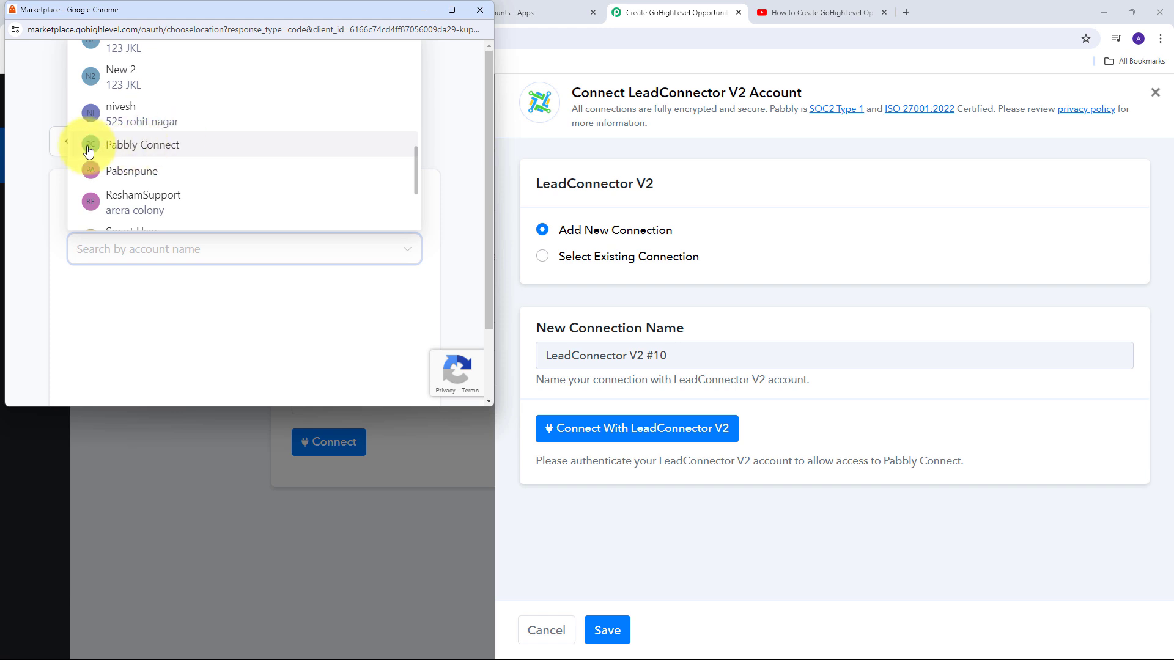
pyautogui.click(168, 145)
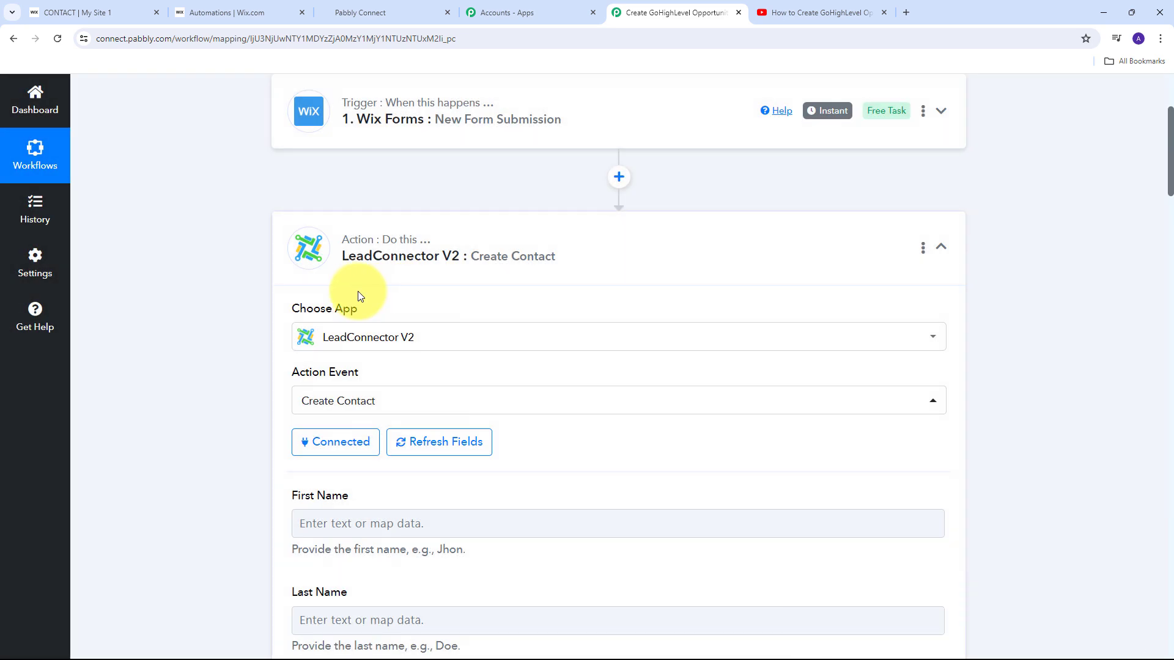
# Map the Wix form submission's first name into the First Name field.
pyautogui.scroll(-4, 358, 291)
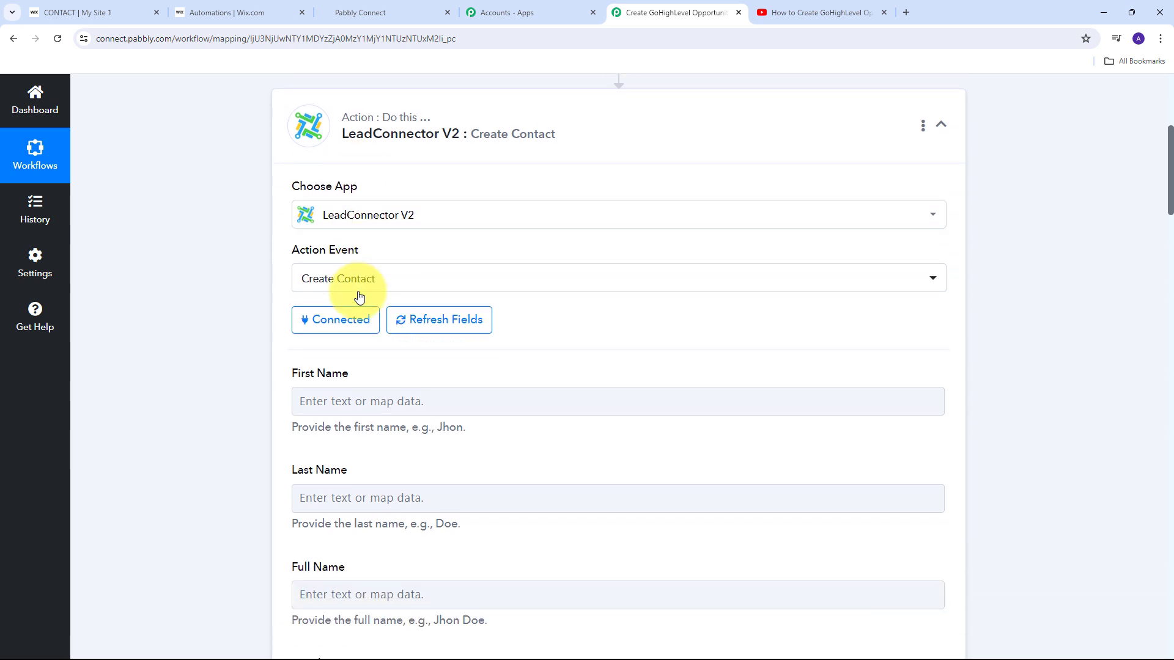
pyautogui.scroll(-5, 384, 374)
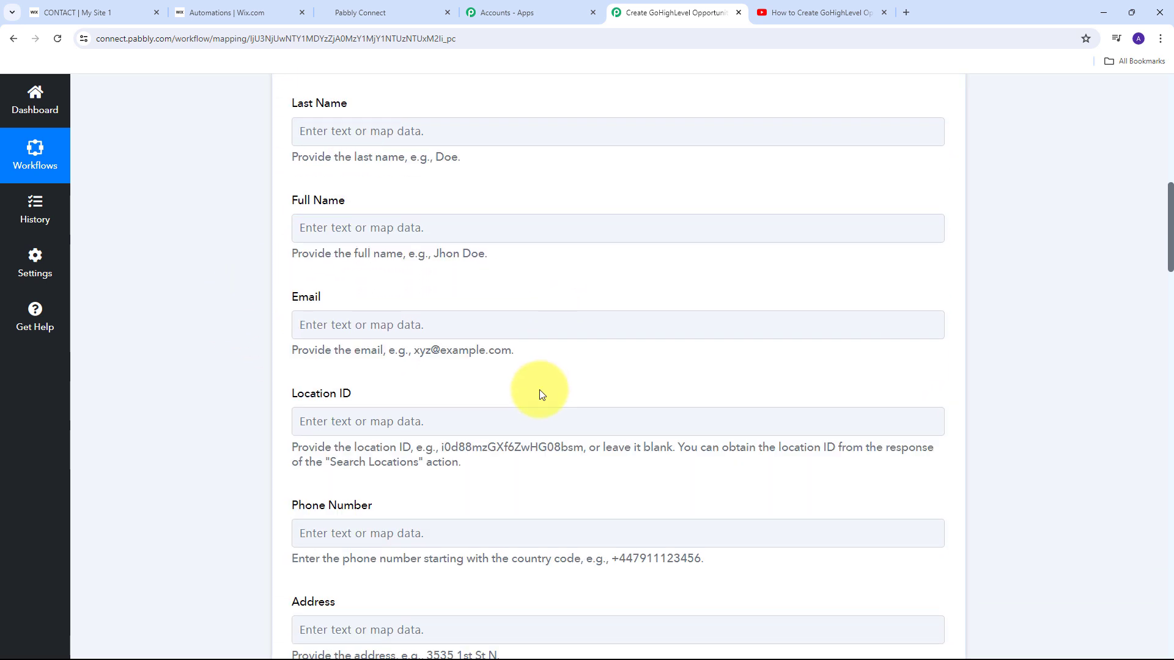
pyautogui.scroll(4, 494, 416)
pyautogui.scroll(1, 382, 372)
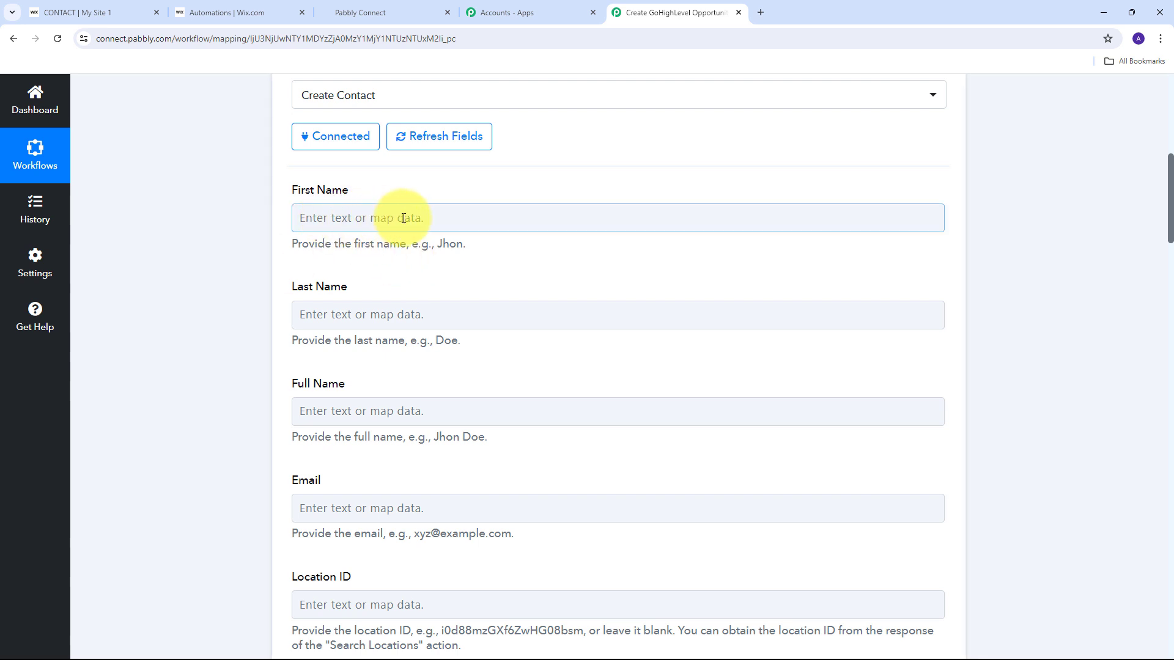
pyautogui.click(385, 221)
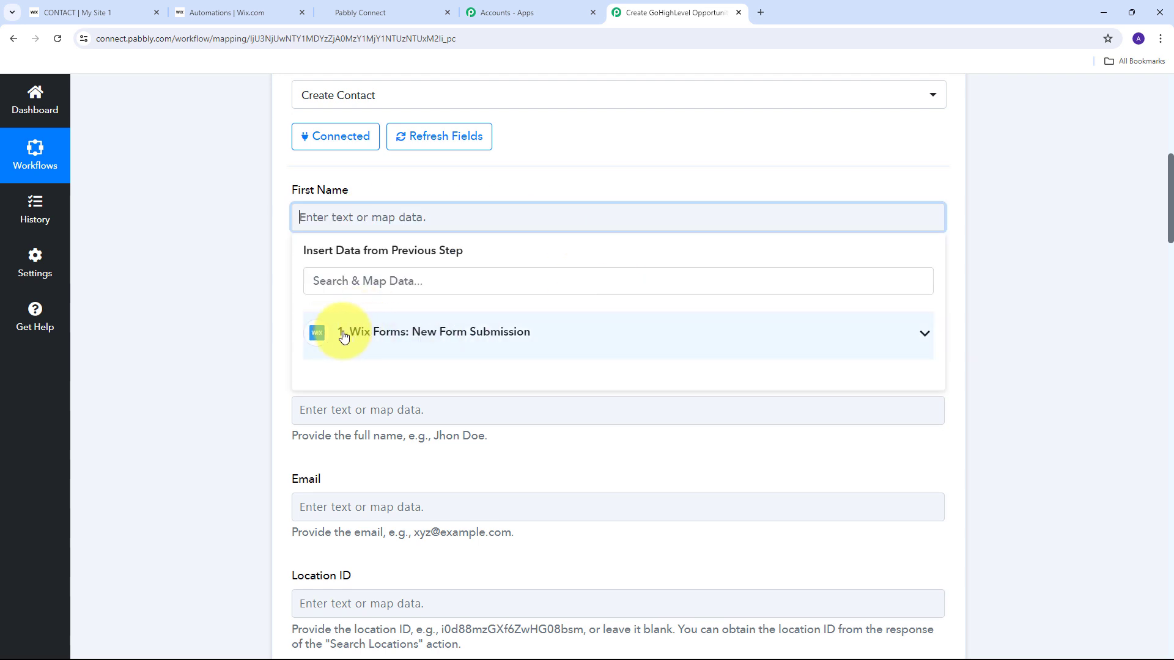
pyautogui.click(485, 330)
pyautogui.scroll(-1, 536, 410)
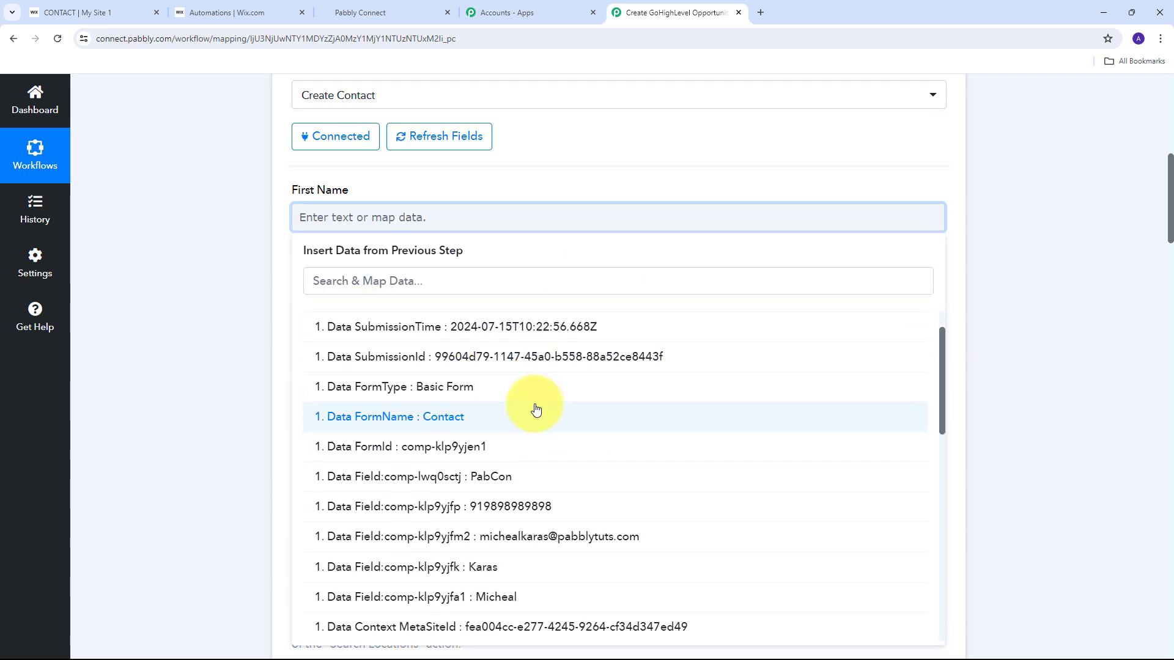
pyautogui.scroll(-1, 536, 409)
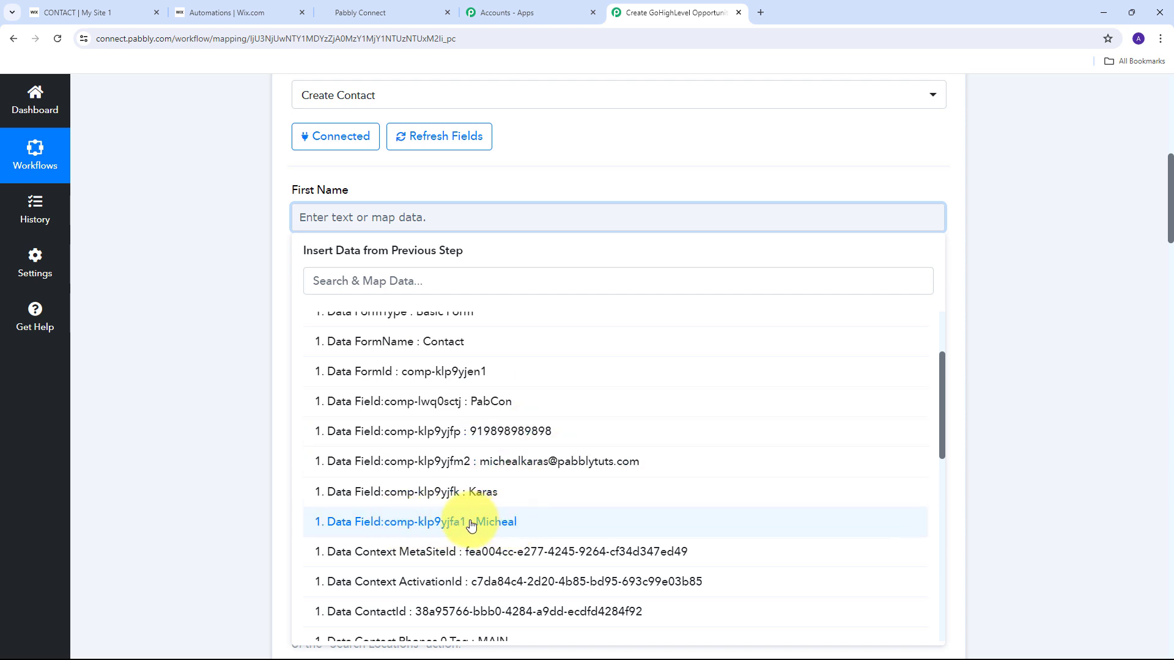
pyautogui.click(512, 523)
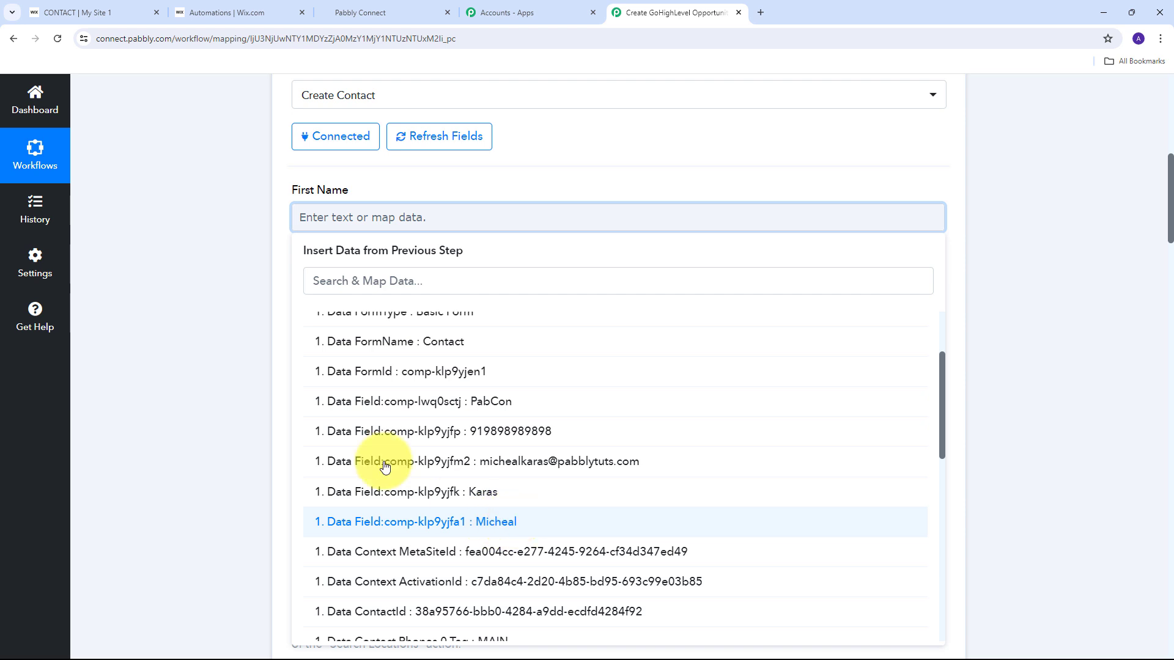
pyautogui.scroll(-1, 273, 231)
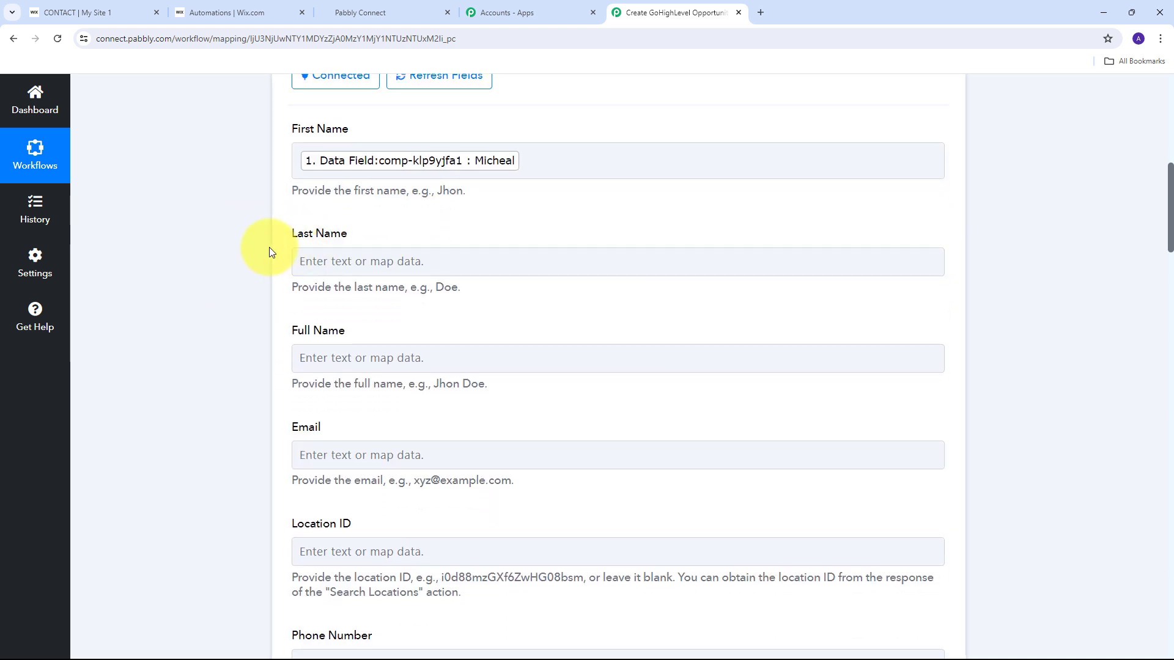
# Map the Wix form's last name into the Last Name field.
pyautogui.click(351, 267)
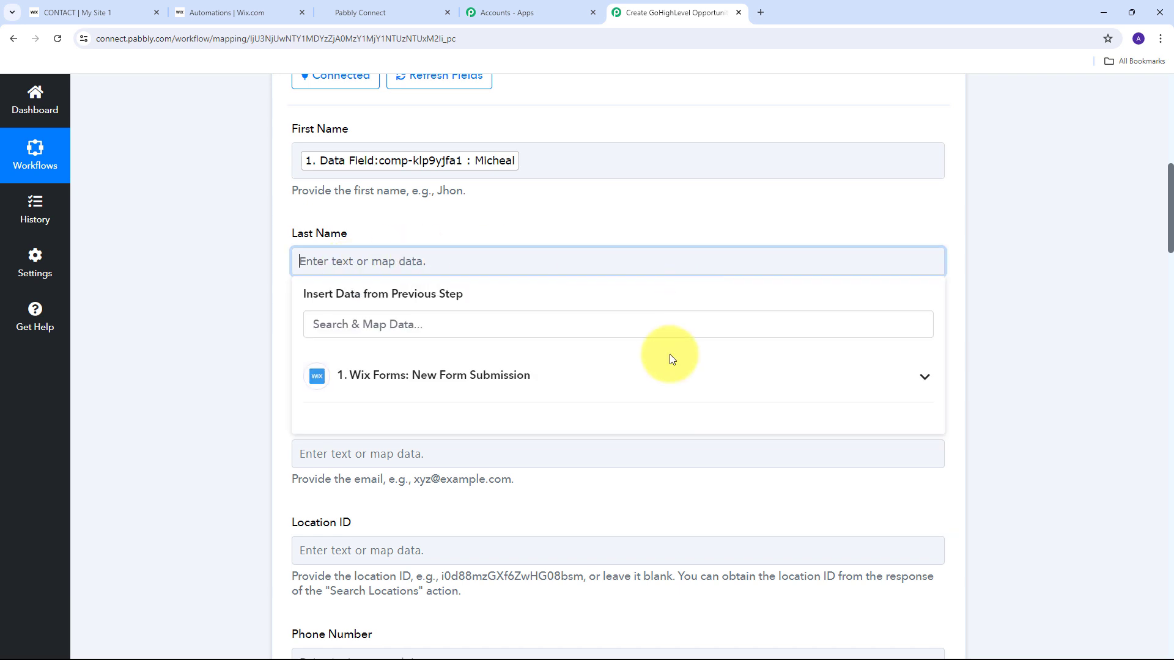
pyautogui.click(382, 383)
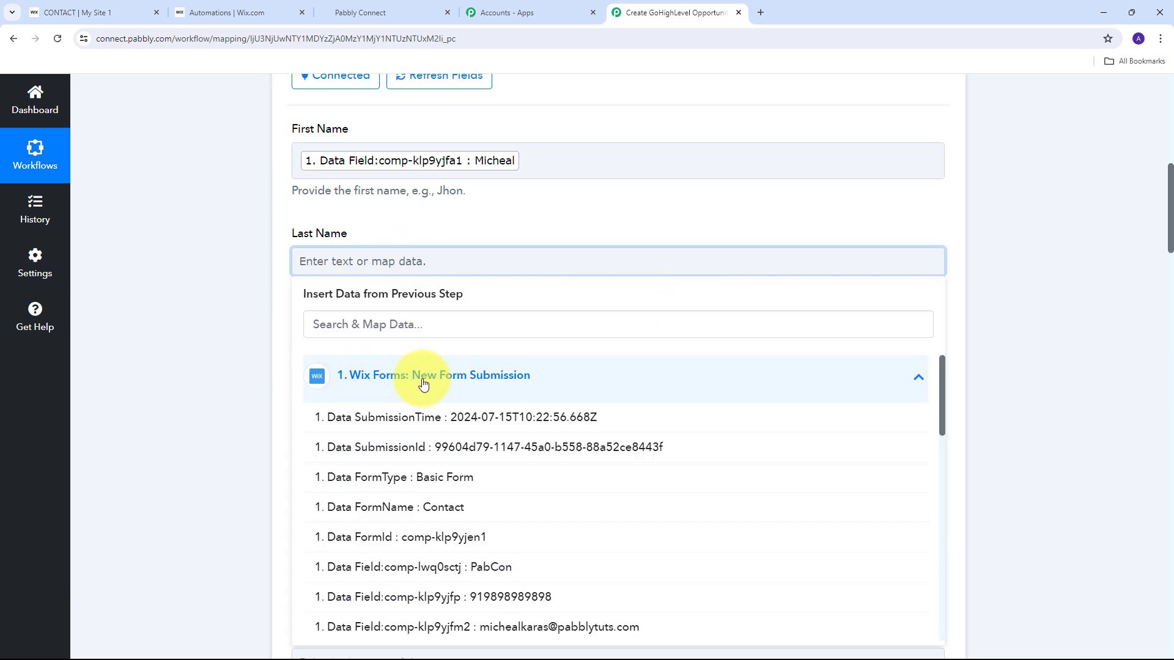
pyautogui.scroll(-2, 546, 503)
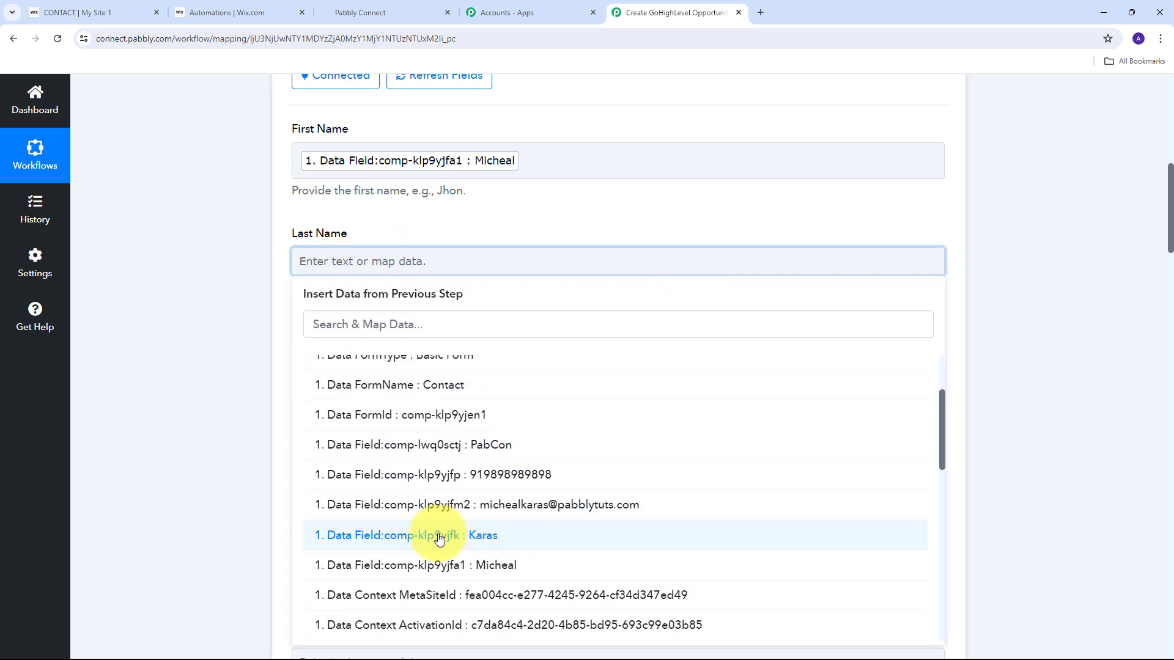
pyautogui.click(502, 537)
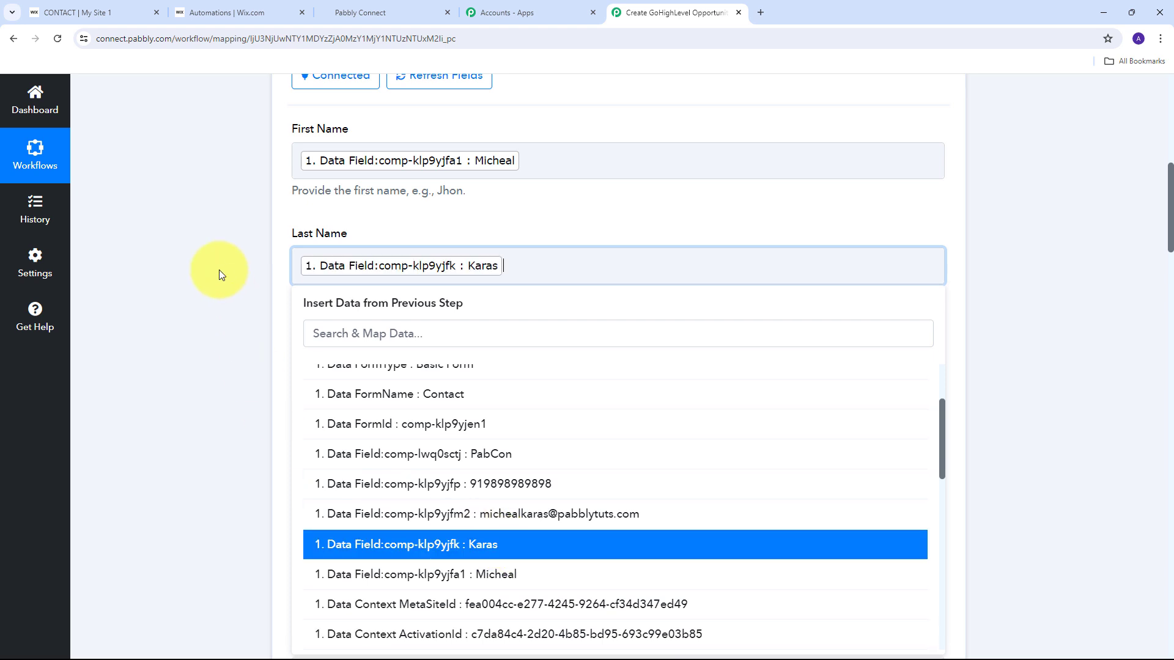
pyautogui.click(219, 269)
# Map Full Name to the form's first plus last name, and Email to its email.
pyautogui.scroll(-1, 367, 274)
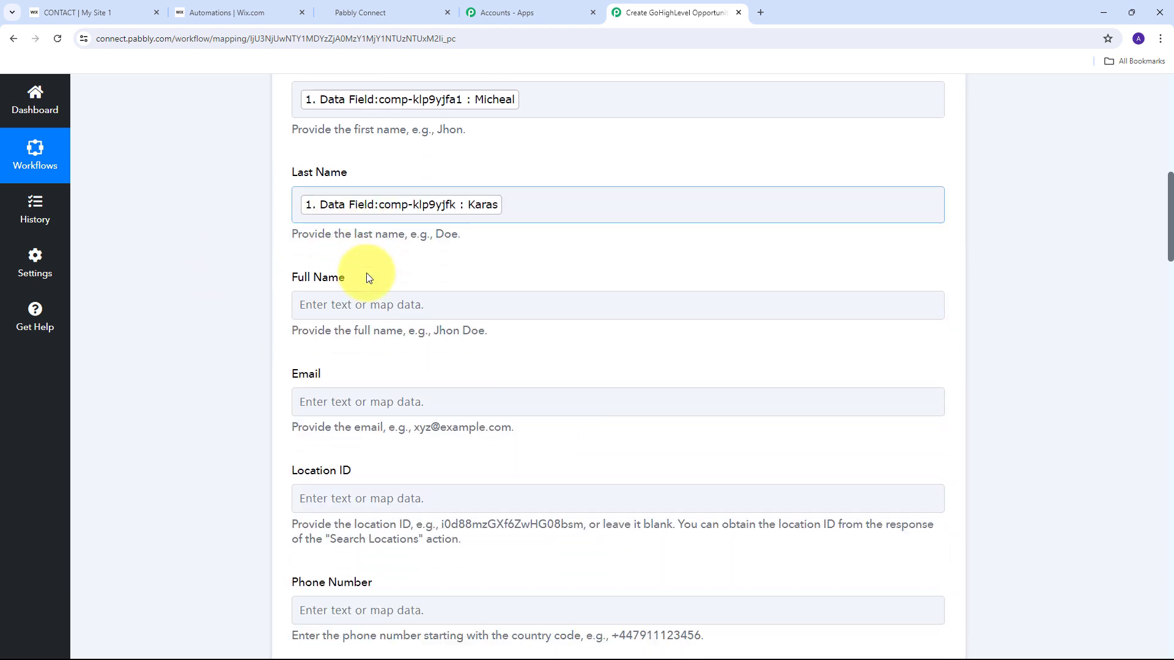
pyautogui.click(360, 303)
pyautogui.scroll(-1, 348, 355)
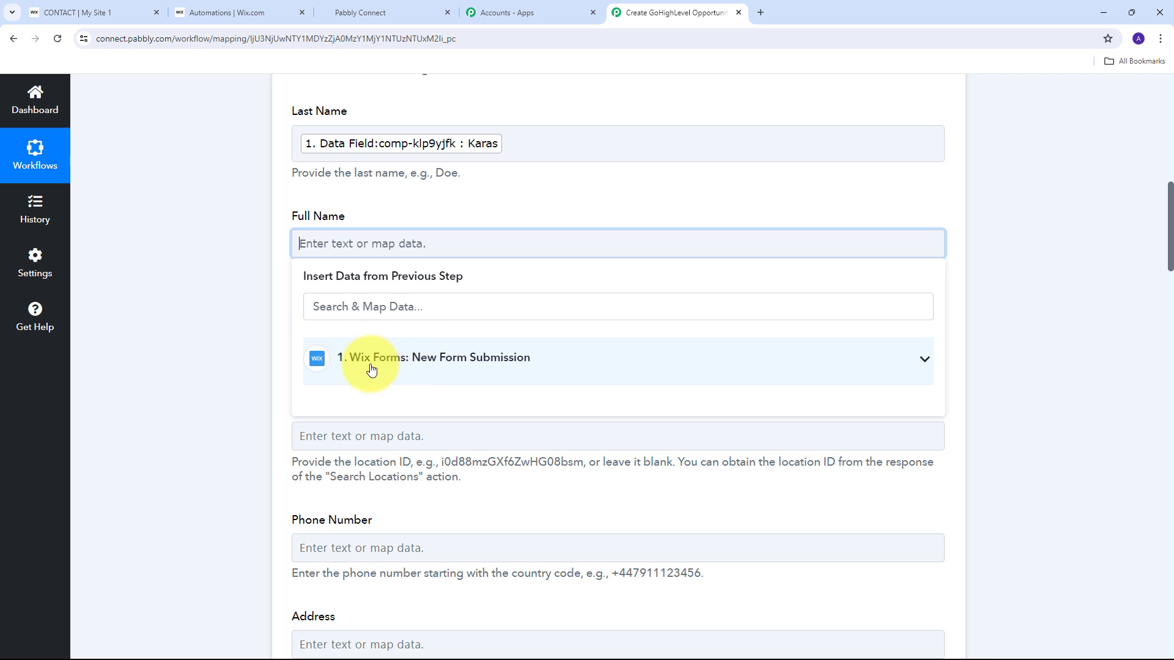
pyautogui.click(487, 358)
pyautogui.scroll(-1, 526, 495)
pyautogui.scroll(-1, 518, 487)
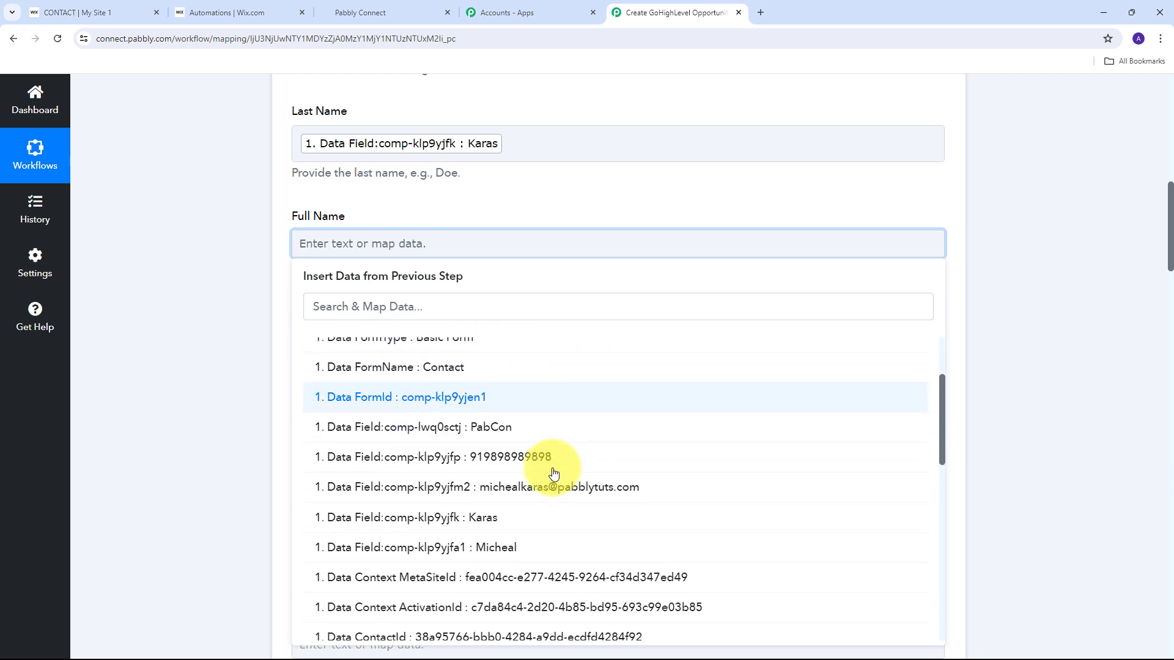
pyautogui.click(503, 554)
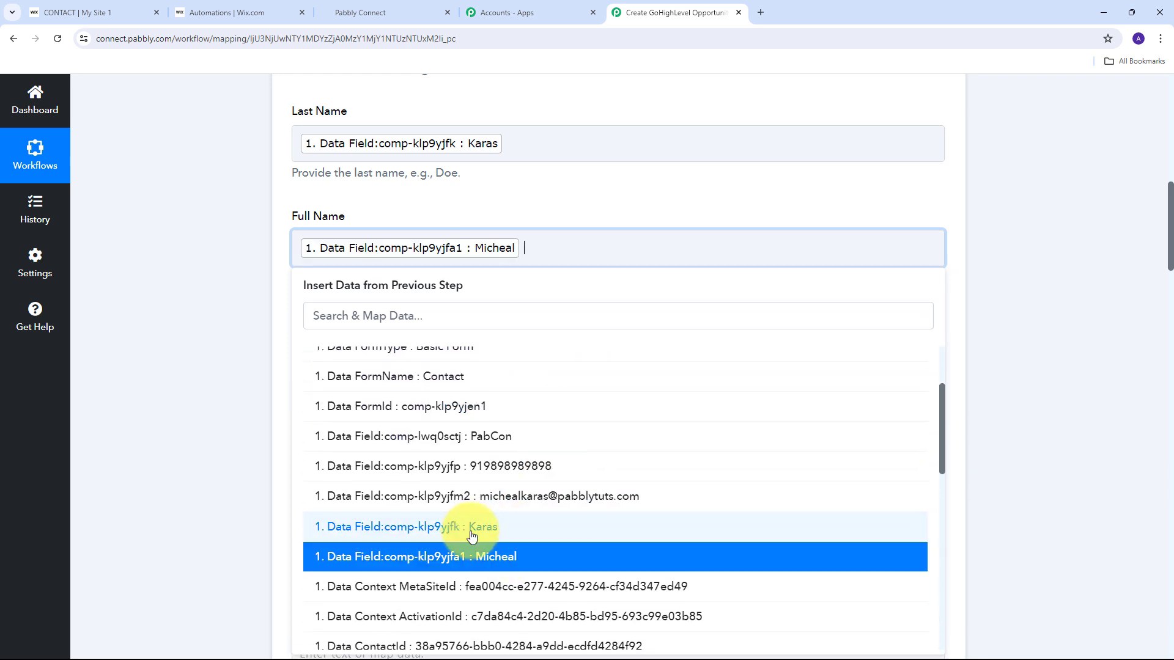
pyautogui.click(483, 527)
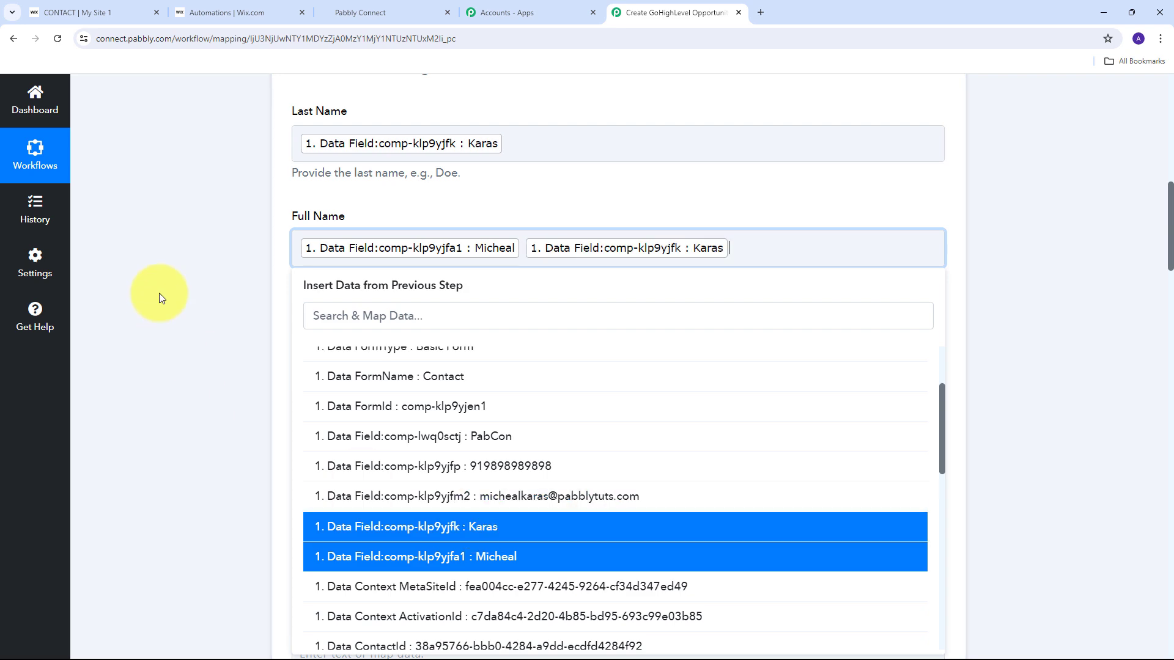
pyautogui.click(157, 296)
pyautogui.scroll(-1, 367, 294)
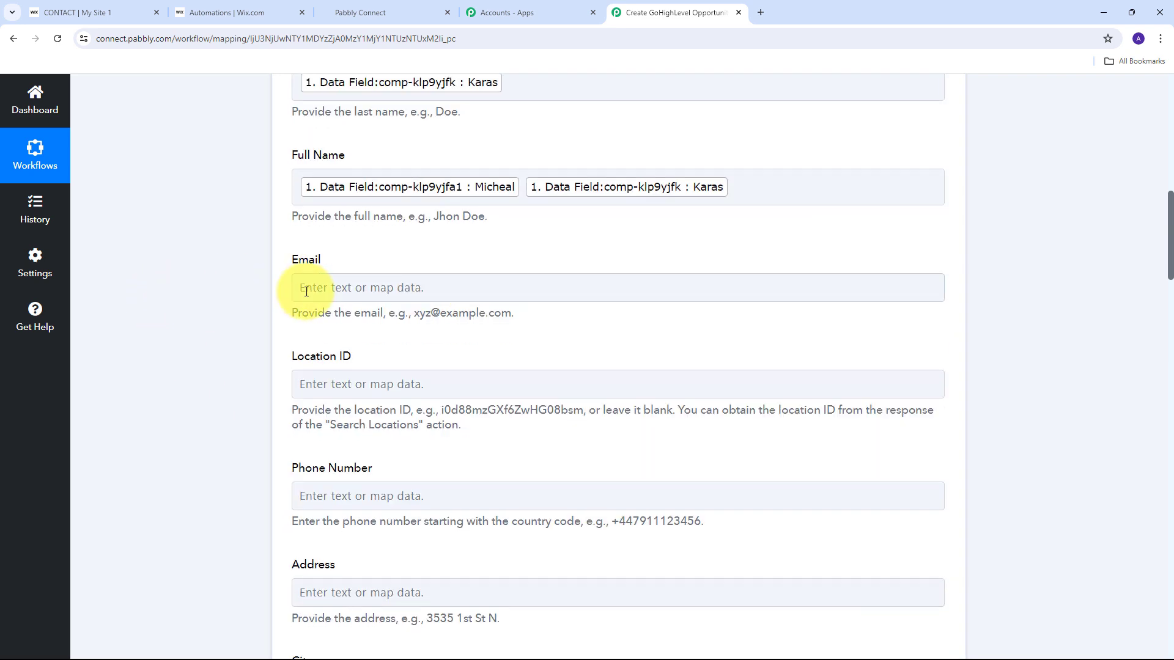
pyautogui.click(399, 291)
pyautogui.click(424, 398)
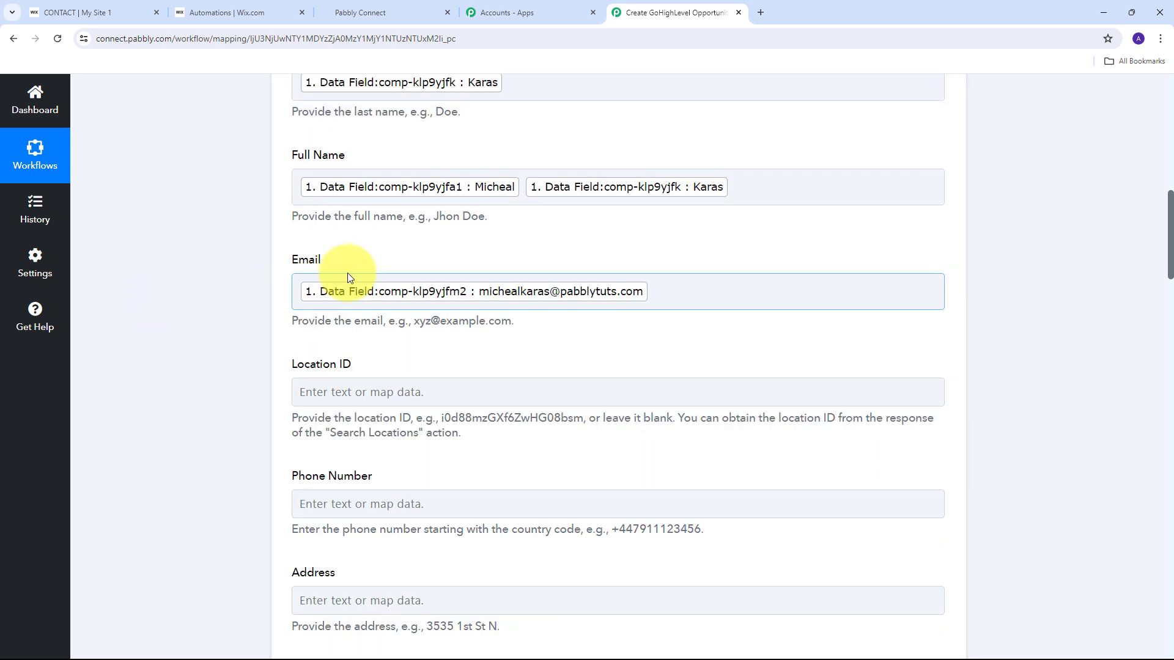
# Map the form's phone number into Phone Number, prefixed with a +.
pyautogui.scroll(-3, 356, 270)
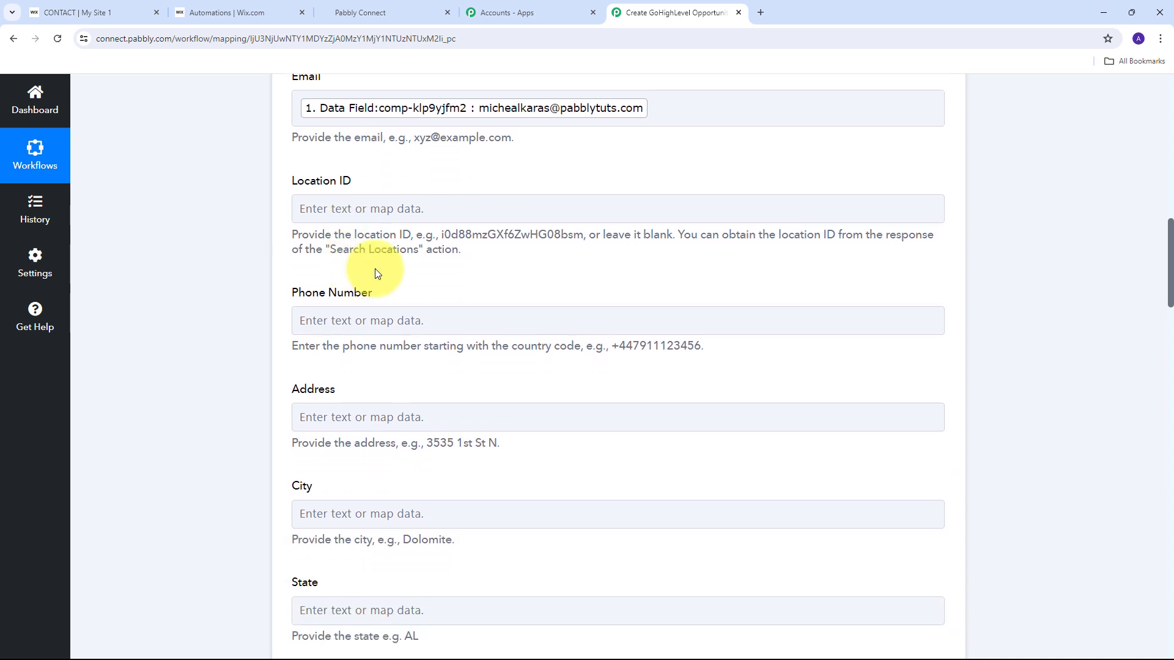
pyautogui.click(328, 323)
pyautogui.click(524, 420)
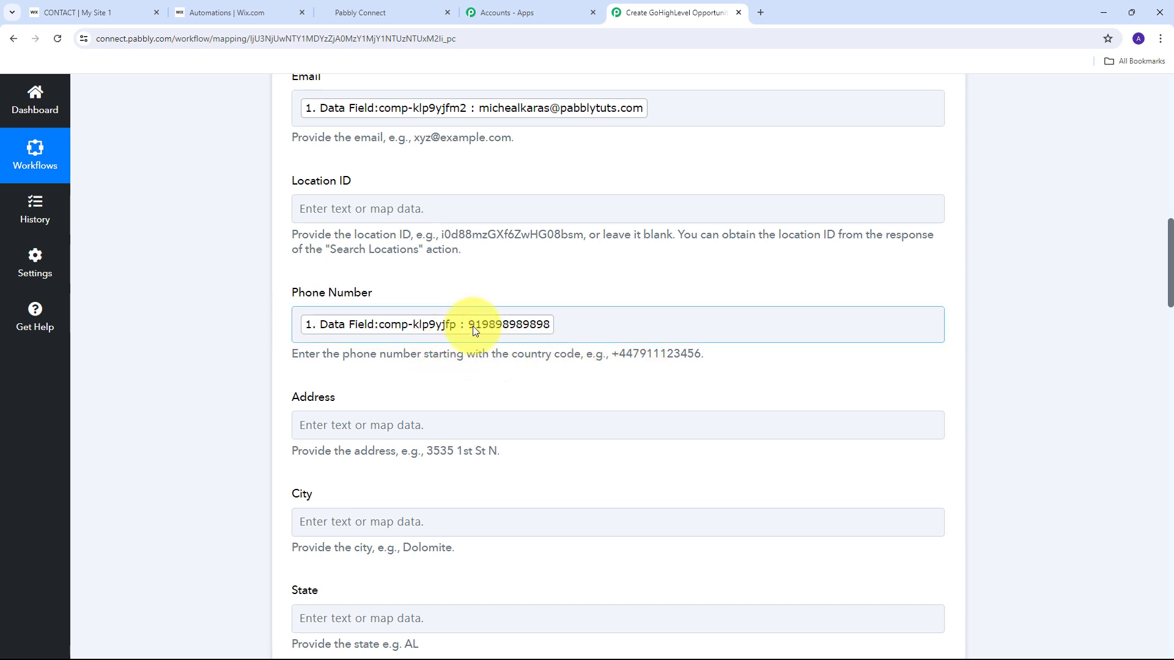
pyautogui.click(299, 328)
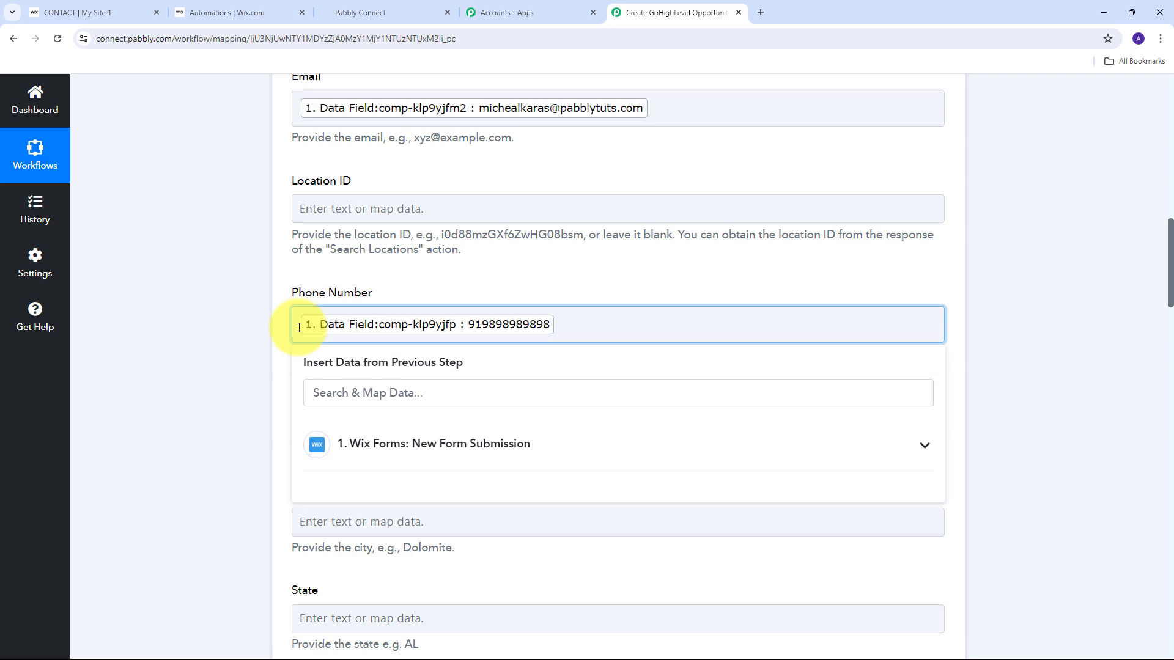
pyautogui.write('+')
pyautogui.click(266, 327)
pyautogui.click(418, 423)
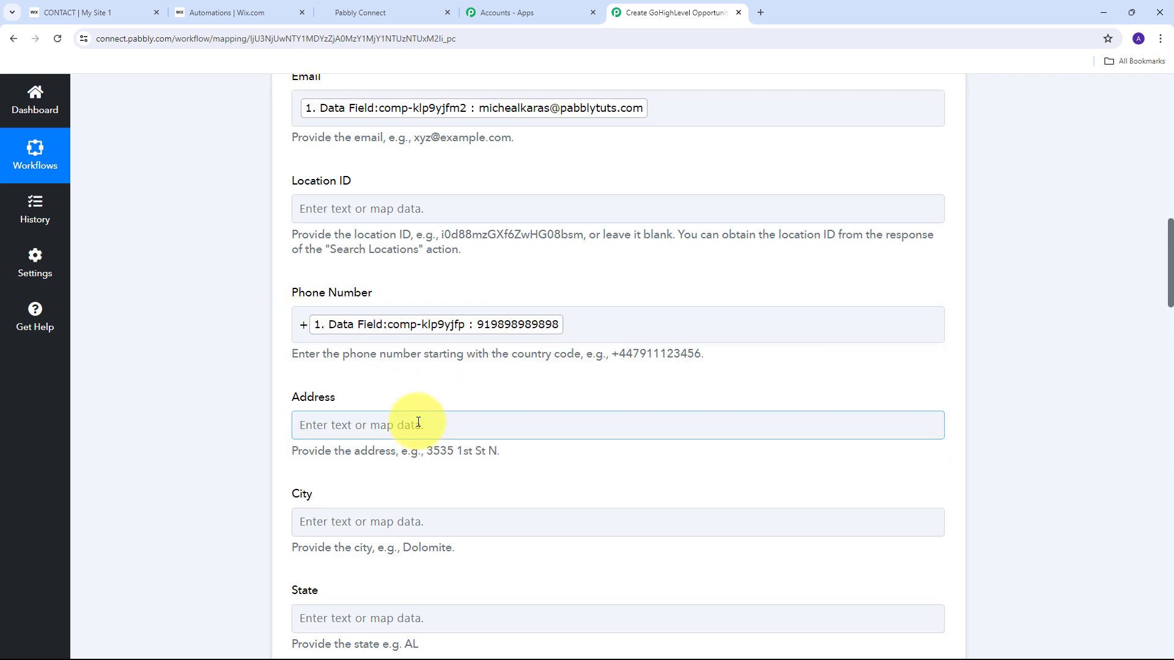
pyautogui.scroll(4, 310, 380)
pyautogui.scroll(-2, 254, 340)
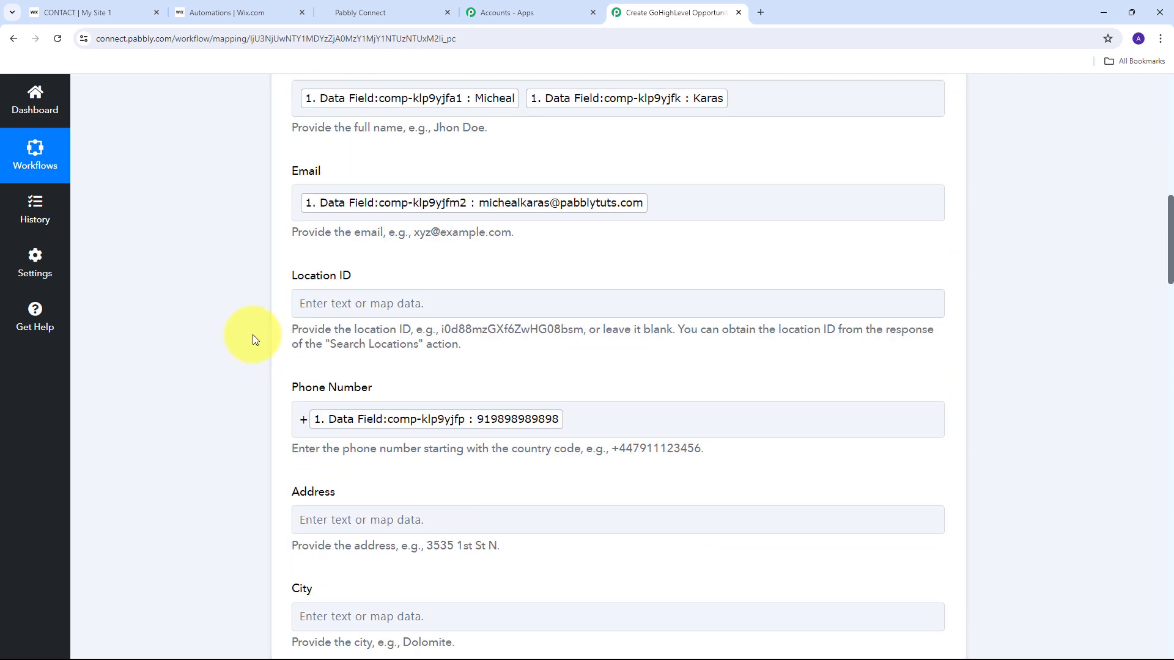
pyautogui.scroll(-2, 252, 335)
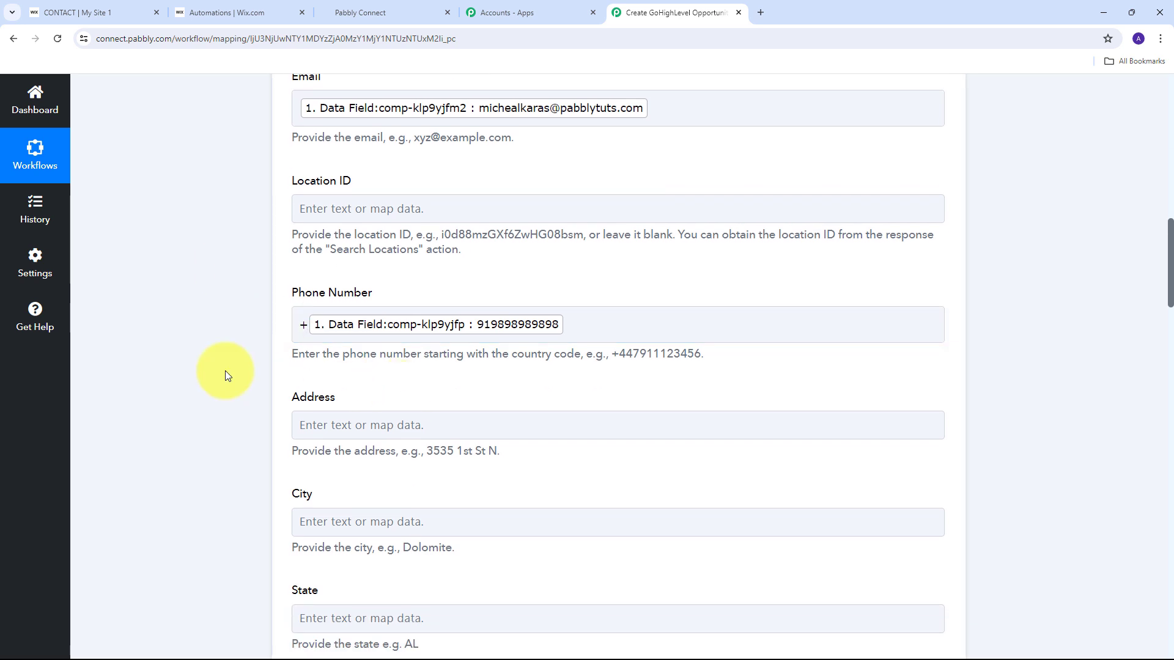
pyautogui.scroll(-4, 612, 263)
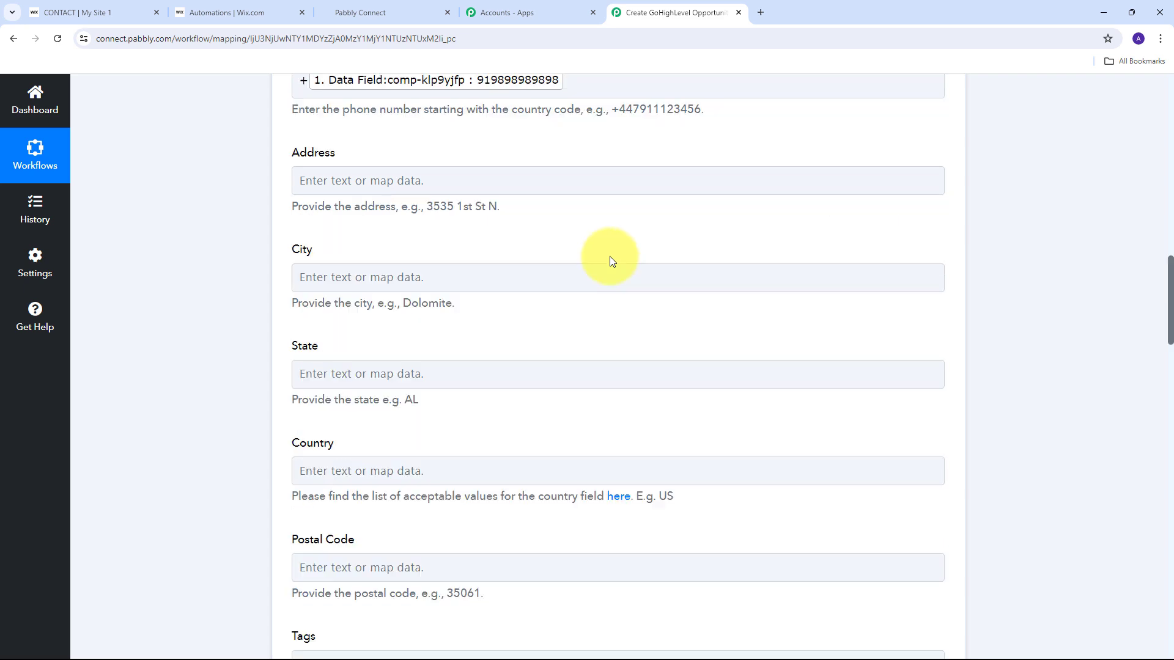
pyautogui.scroll(4, 611, 257)
pyautogui.scroll(-5, 610, 257)
pyautogui.scroll(-15, 610, 261)
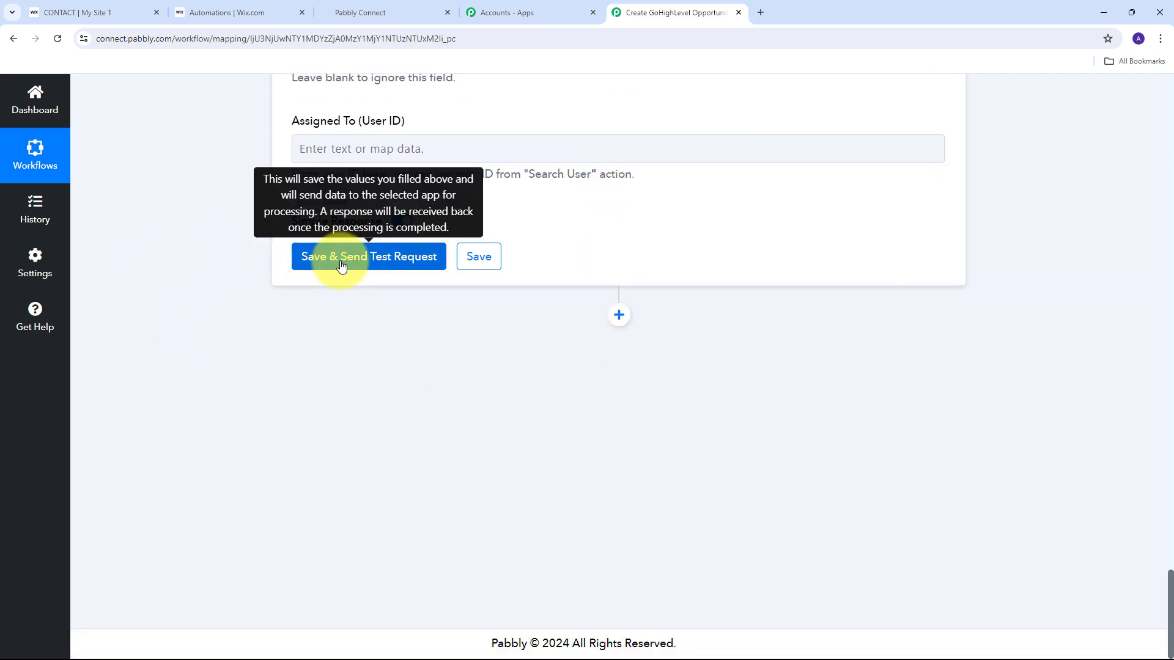
# Save the Create Contact step, send a test request and review the returned contact details.
pyautogui.click(355, 260)
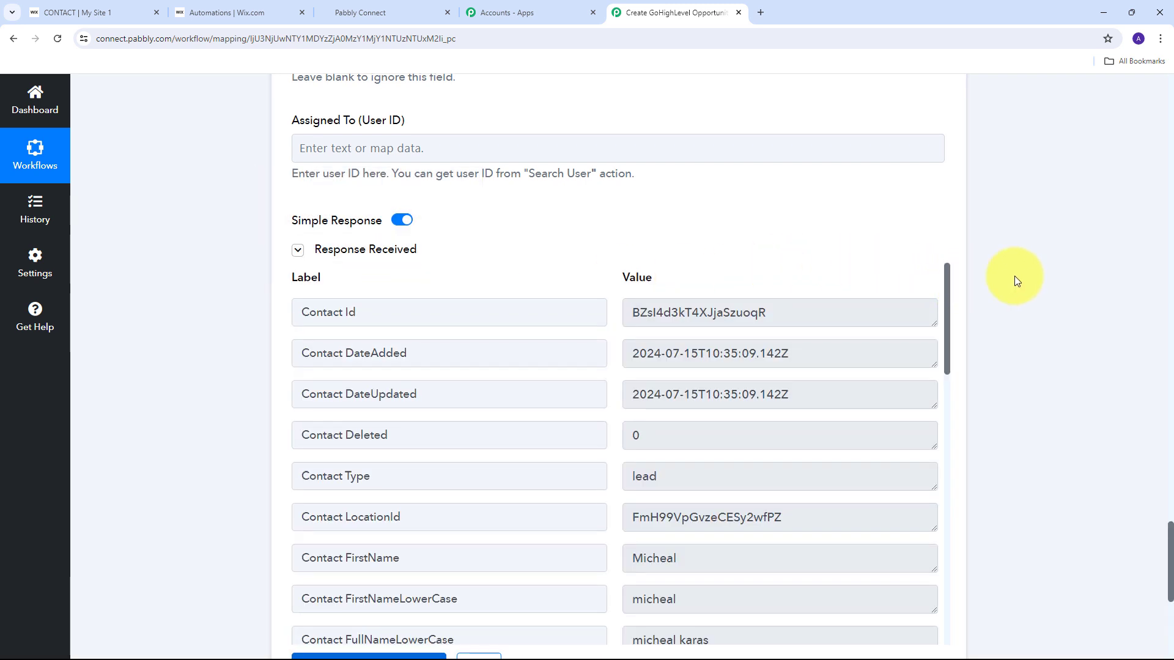
pyautogui.scroll(-1, 1014, 276)
pyautogui.scroll(-2, 687, 279)
pyautogui.scroll(2, 692, 290)
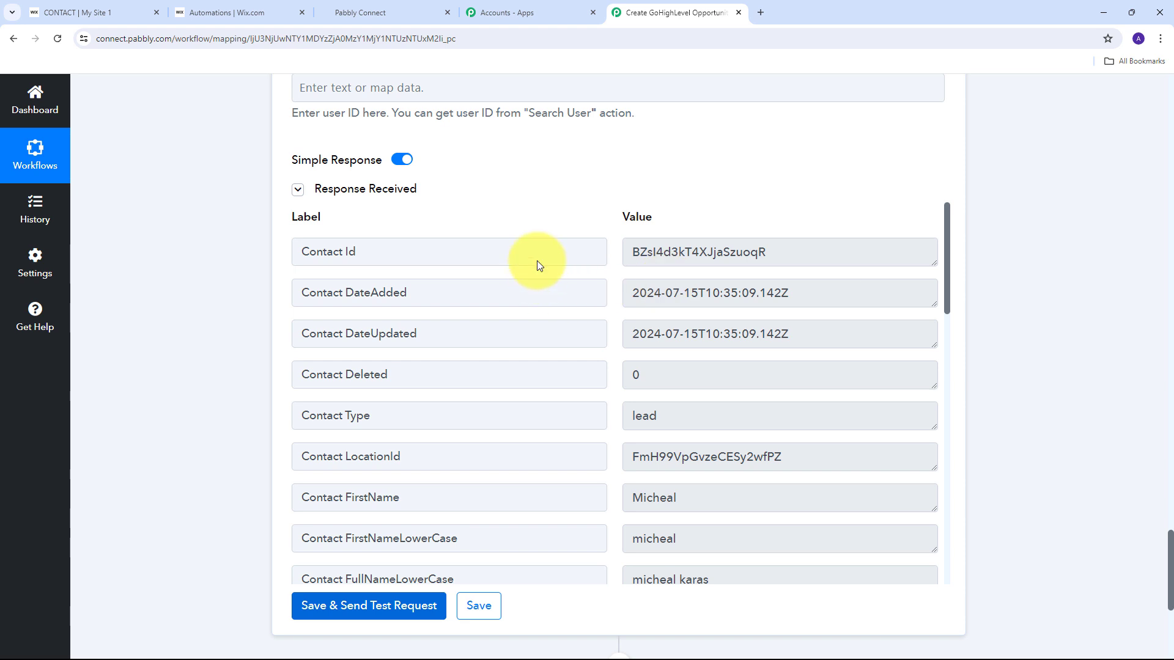
# In GoHighLevel, check that the Wix test contact appears at the top of Contacts.
pyautogui.click(389, 12)
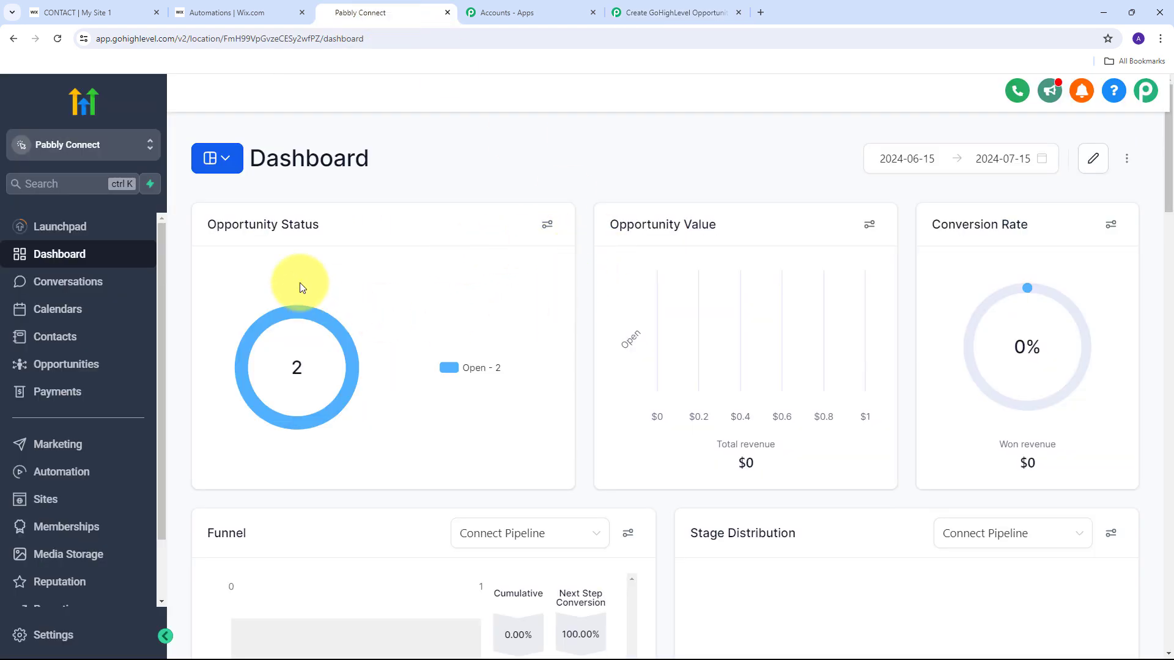
pyautogui.click(116, 337)
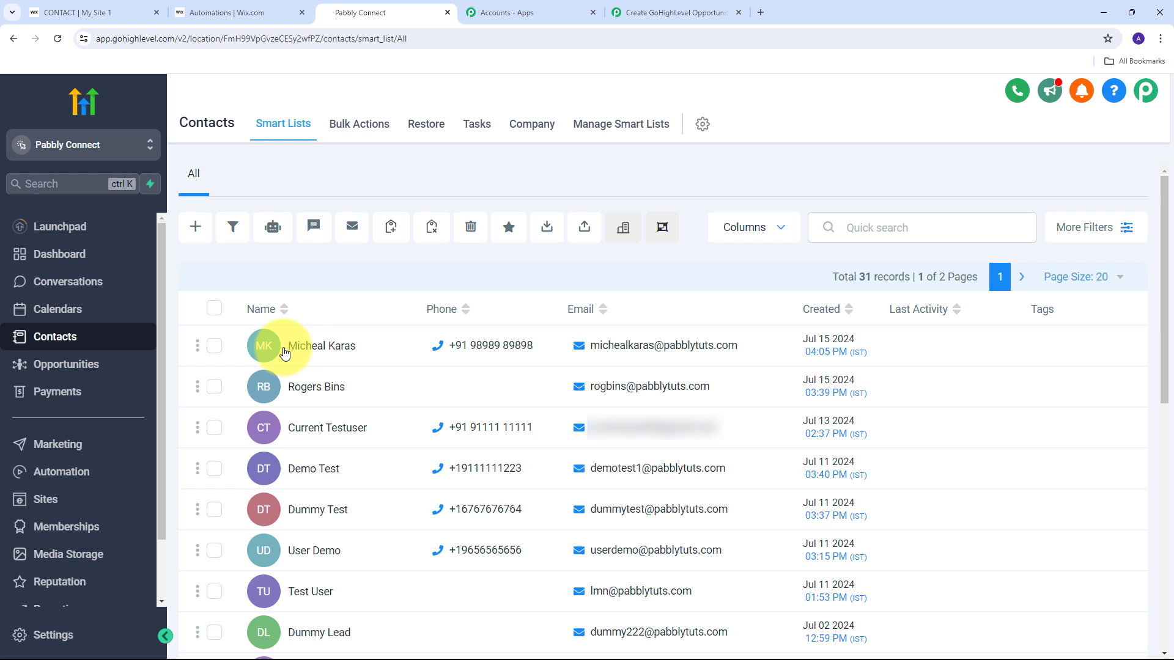
pyautogui.moveTo(463, 332)
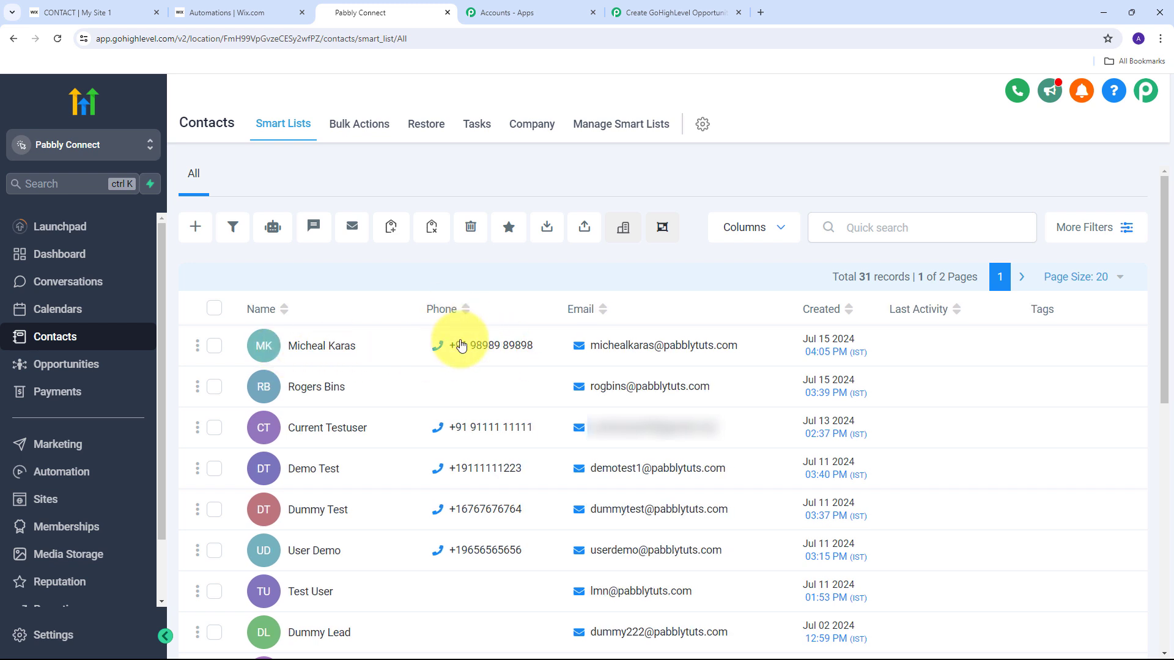
pyautogui.moveTo(661, 341)
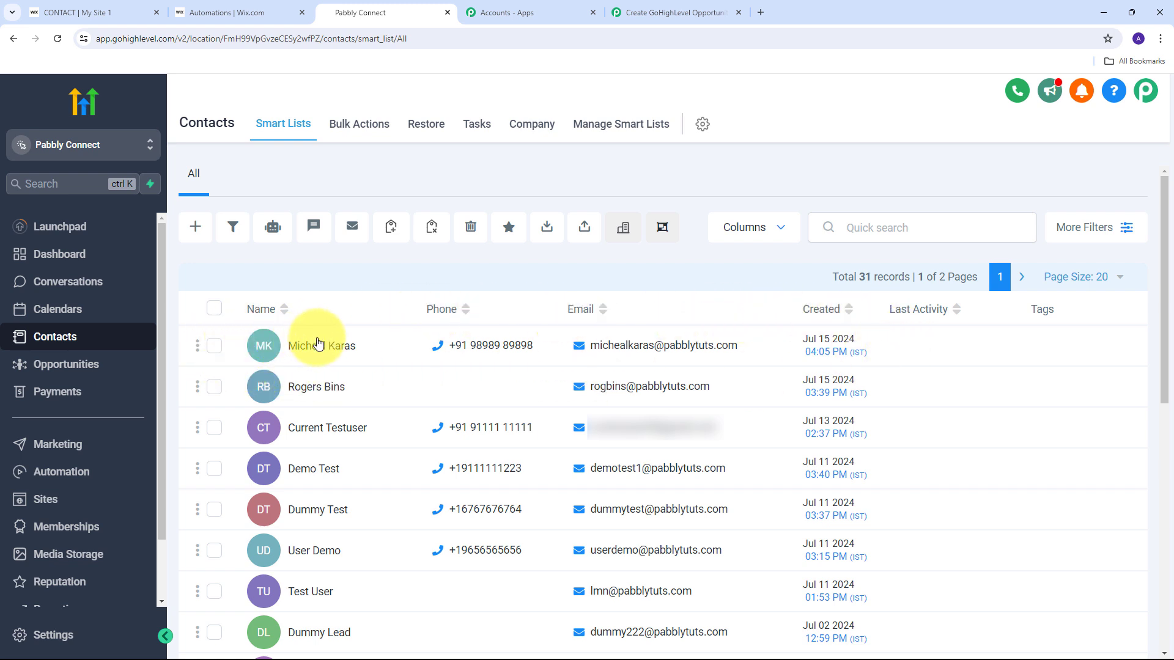
# Add a LeadConnector V2 step after Create Contact with the Create Opportunity action event.
pyautogui.click(664, 14)
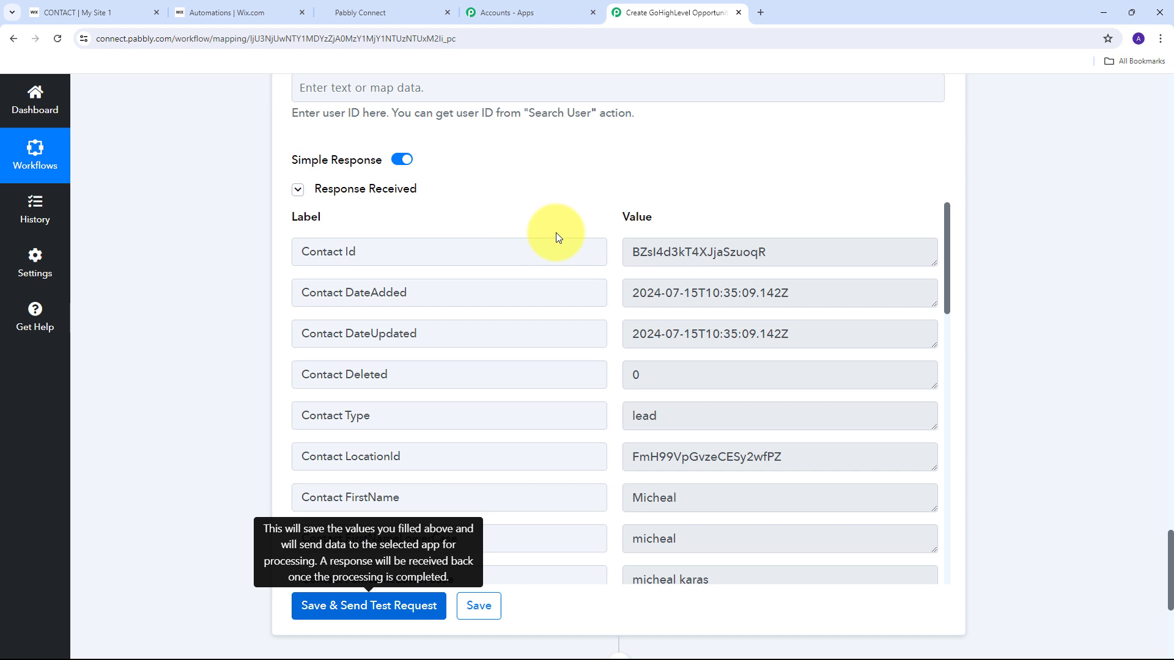
pyautogui.scroll(-5, 1020, 227)
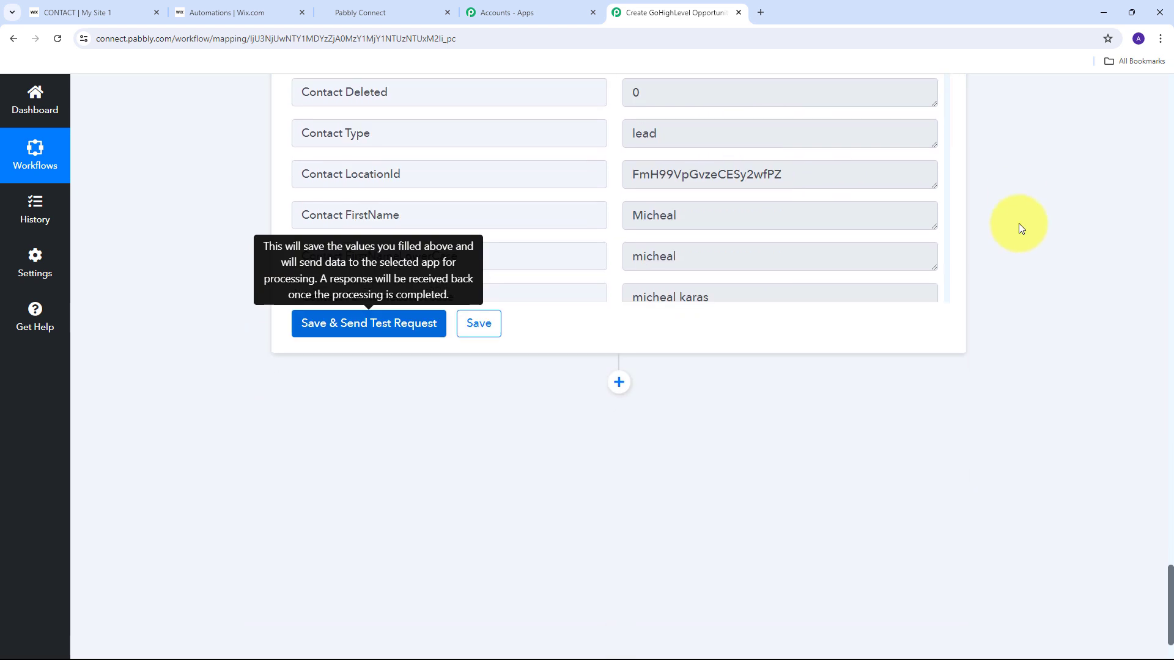
pyautogui.scroll(-1, 1018, 227)
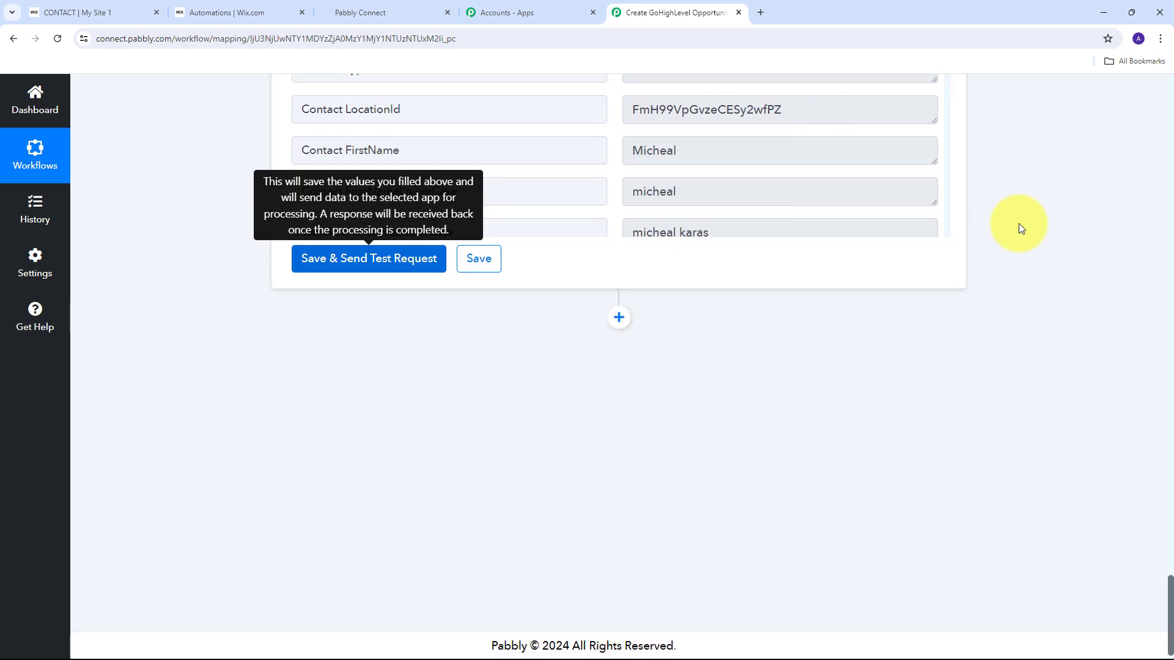
pyautogui.click(620, 315)
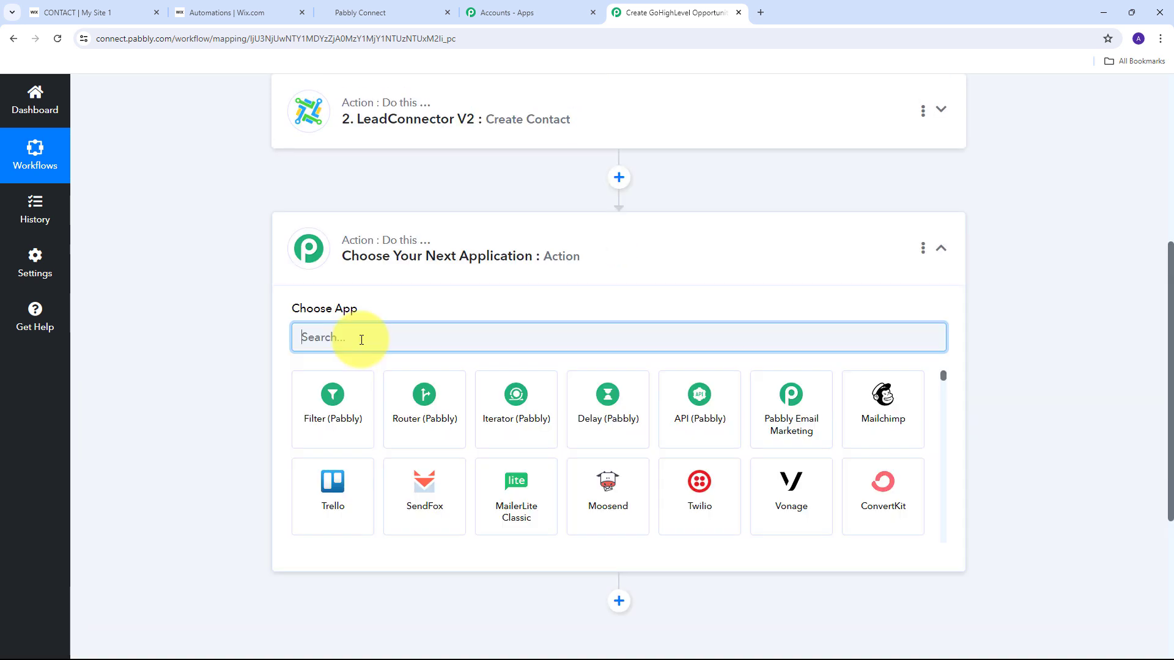
pyautogui.write('Le')
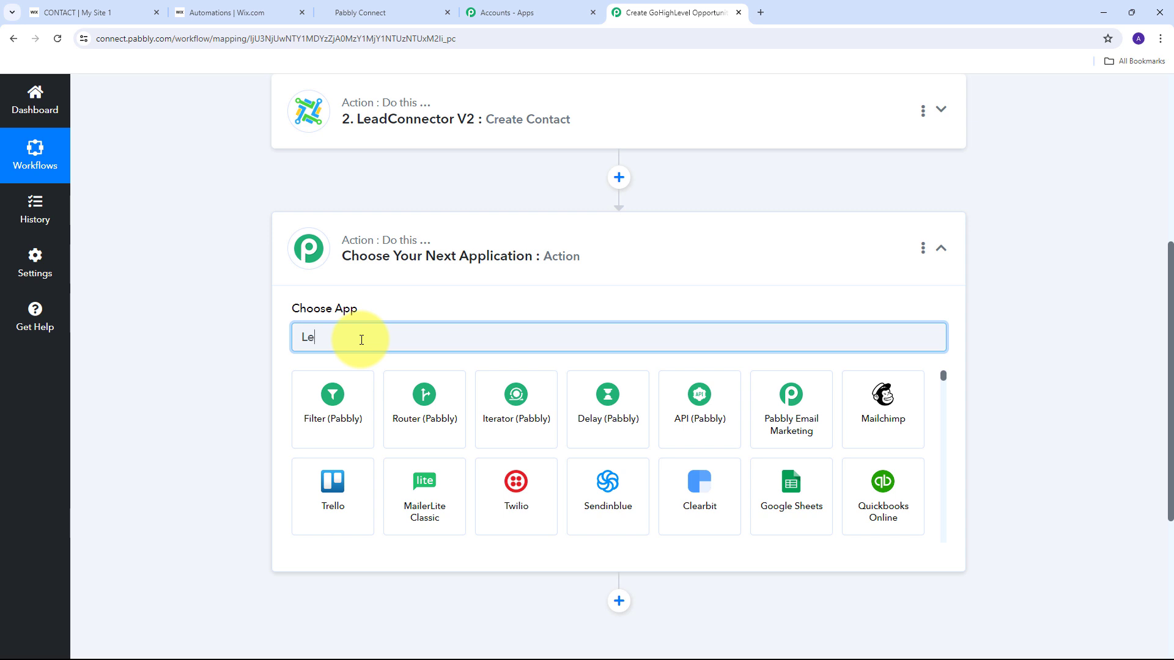
pyautogui.click(343, 407)
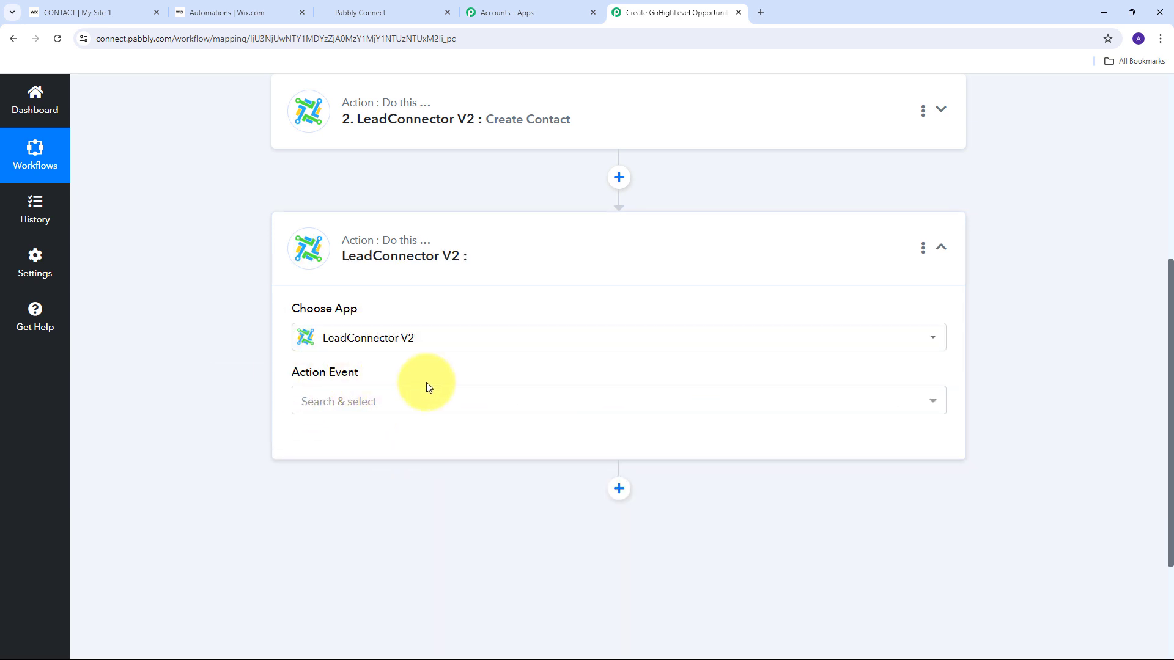
pyautogui.click(678, 406)
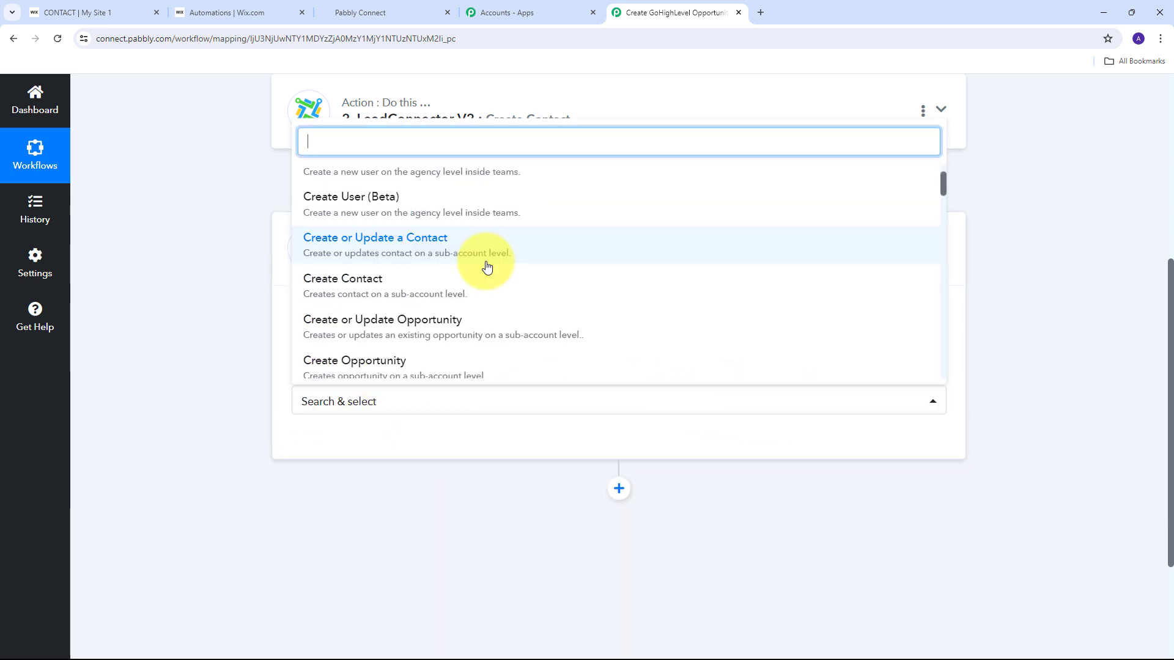
pyautogui.scroll(2, 486, 263)
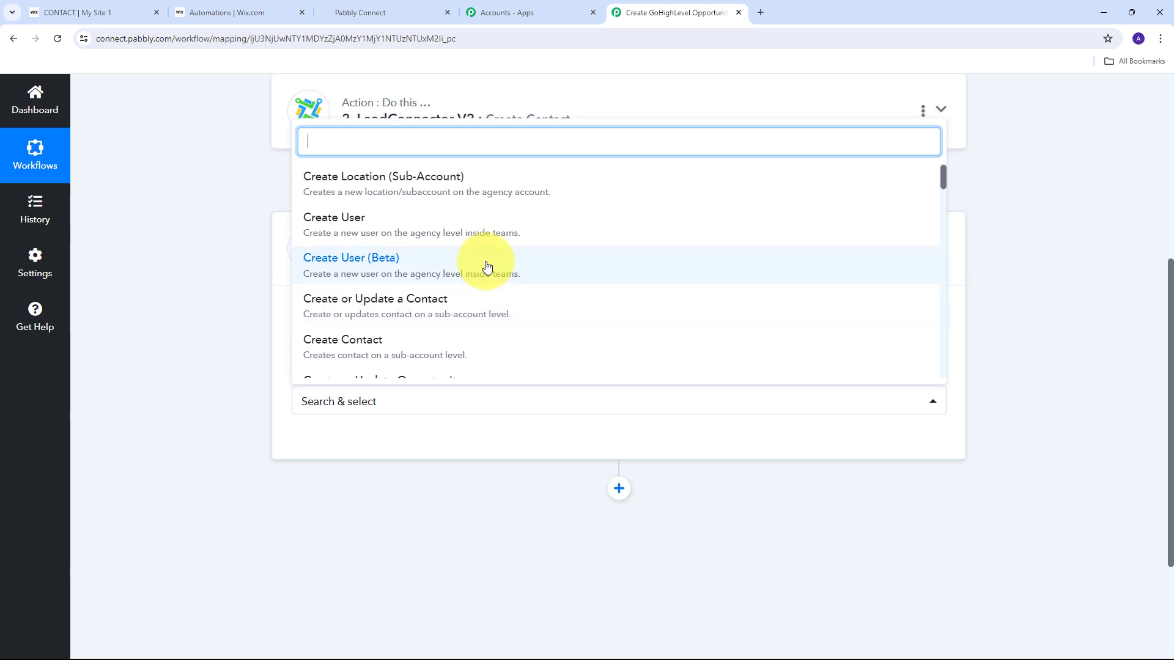
pyautogui.scroll(-2, 487, 268)
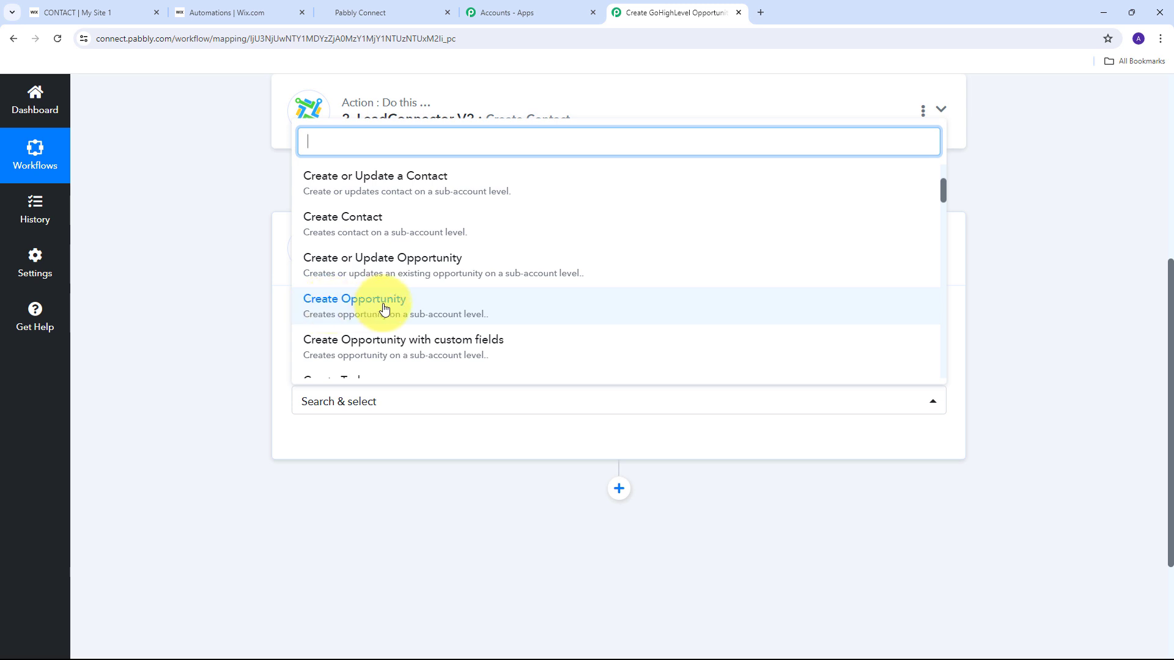
pyautogui.click(411, 309)
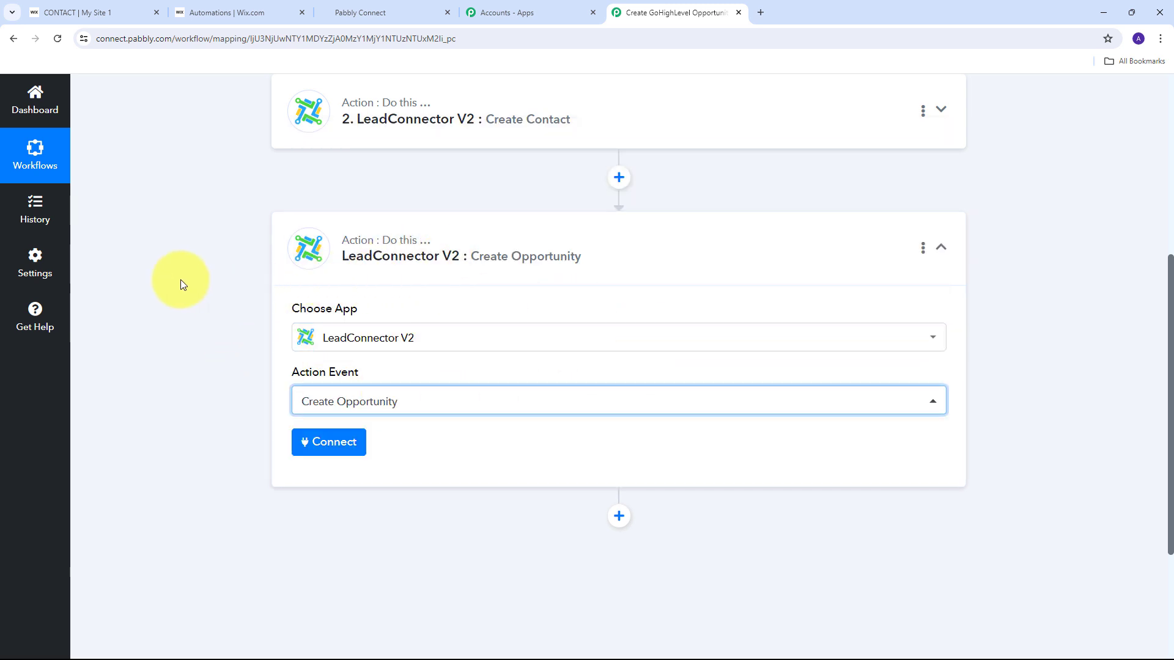
# Connect Create Opportunity via the existing LeadConnector V2 #10 connection and open Pipeline ID choices.
pyautogui.click(324, 451)
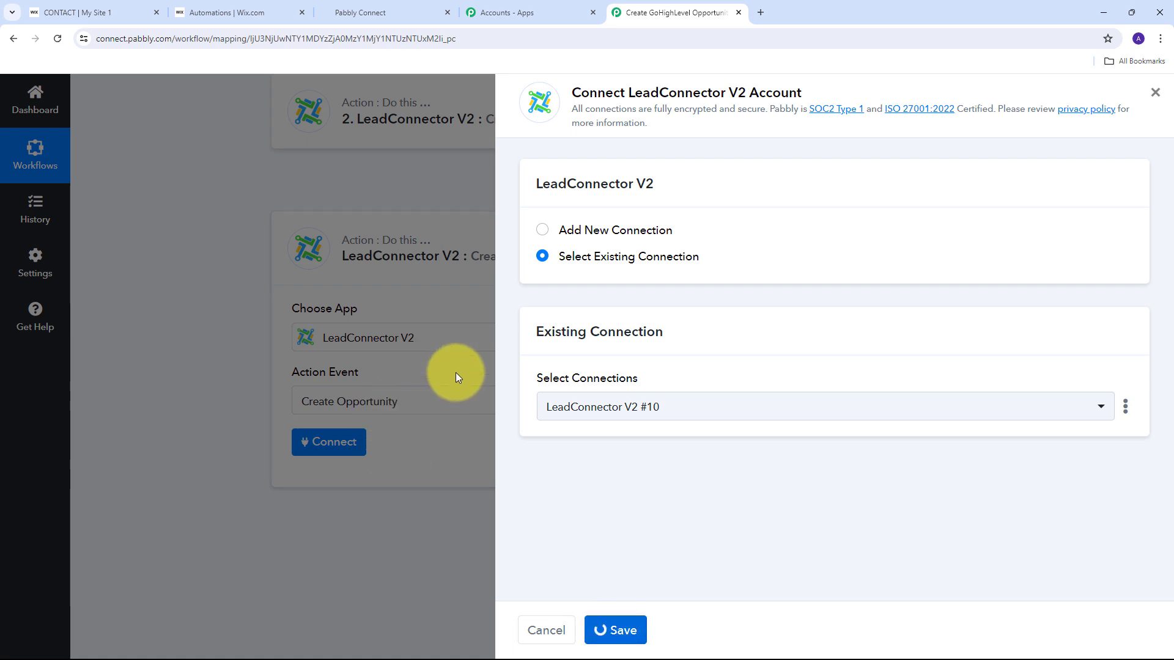
pyautogui.scroll(-2, 550, 287)
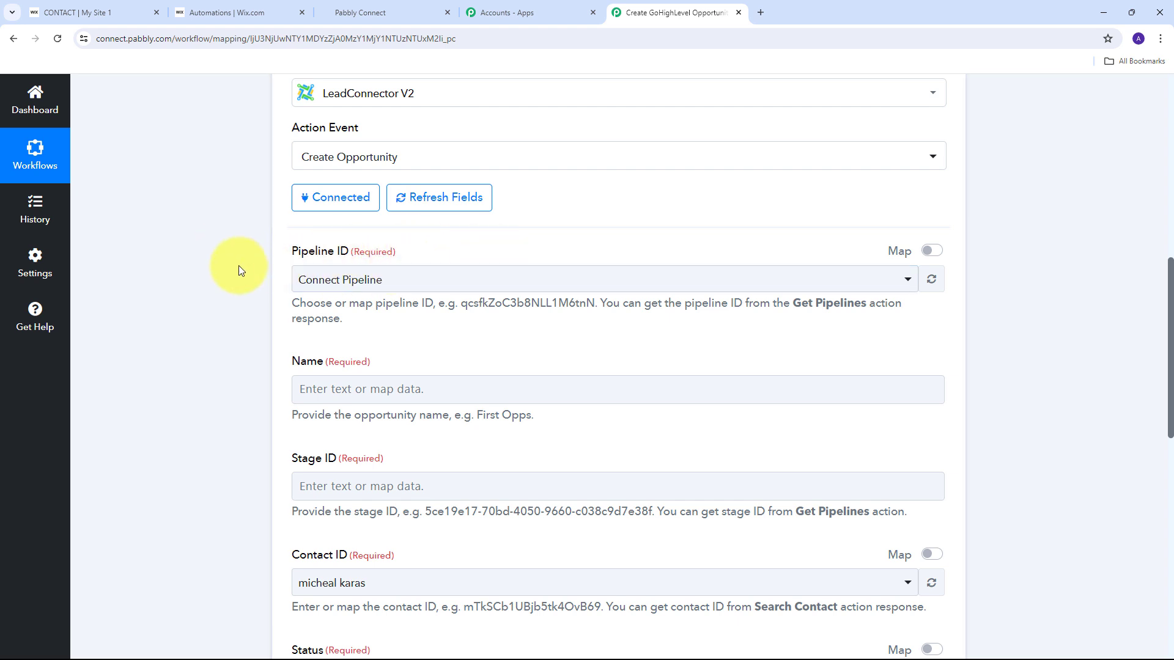
pyautogui.click(619, 283)
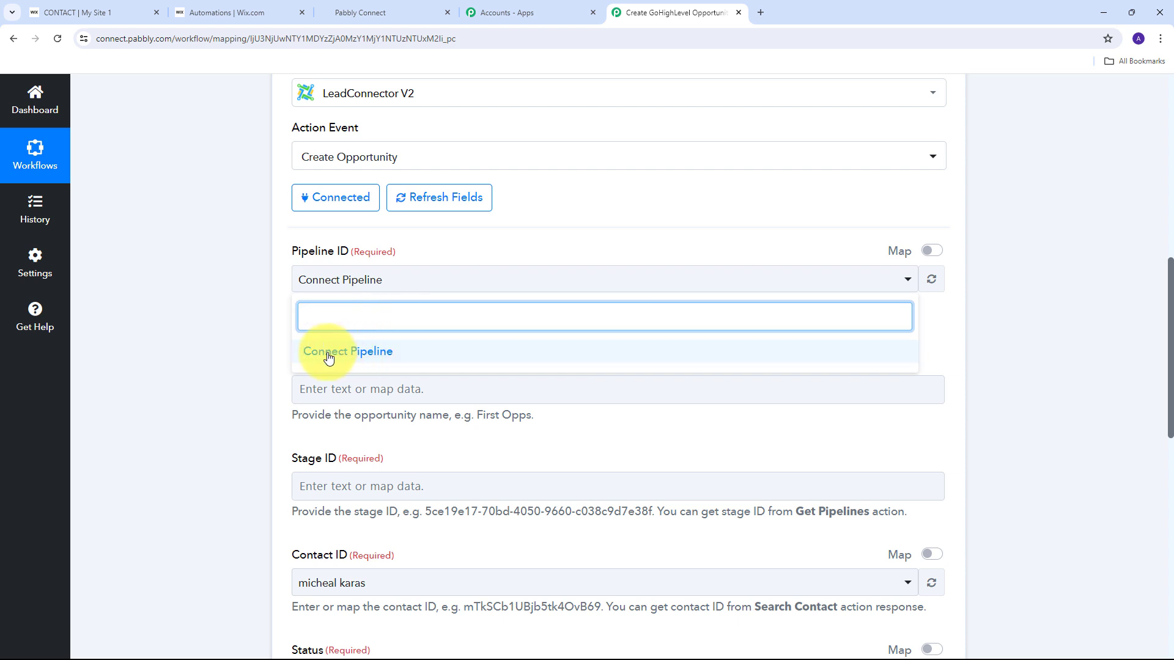
# Choose Connect Pipeline and map the opportunity Name to the submitter's first and last name.
pyautogui.click(380, 358)
pyautogui.scroll(-2, 532, 236)
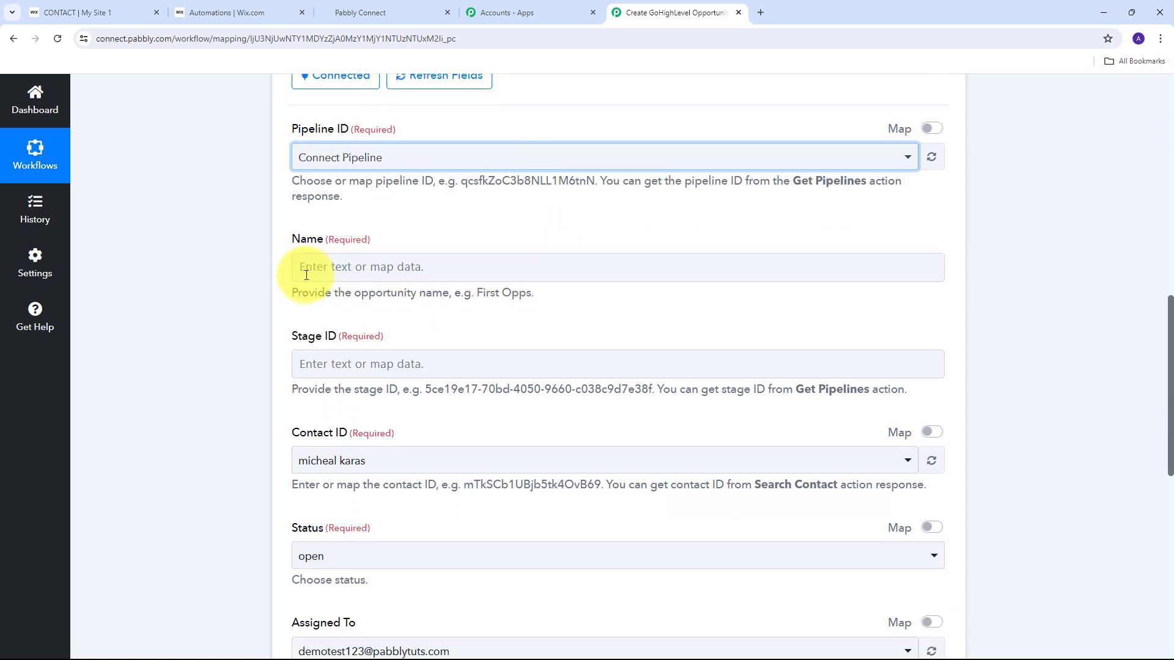
pyautogui.click(324, 267)
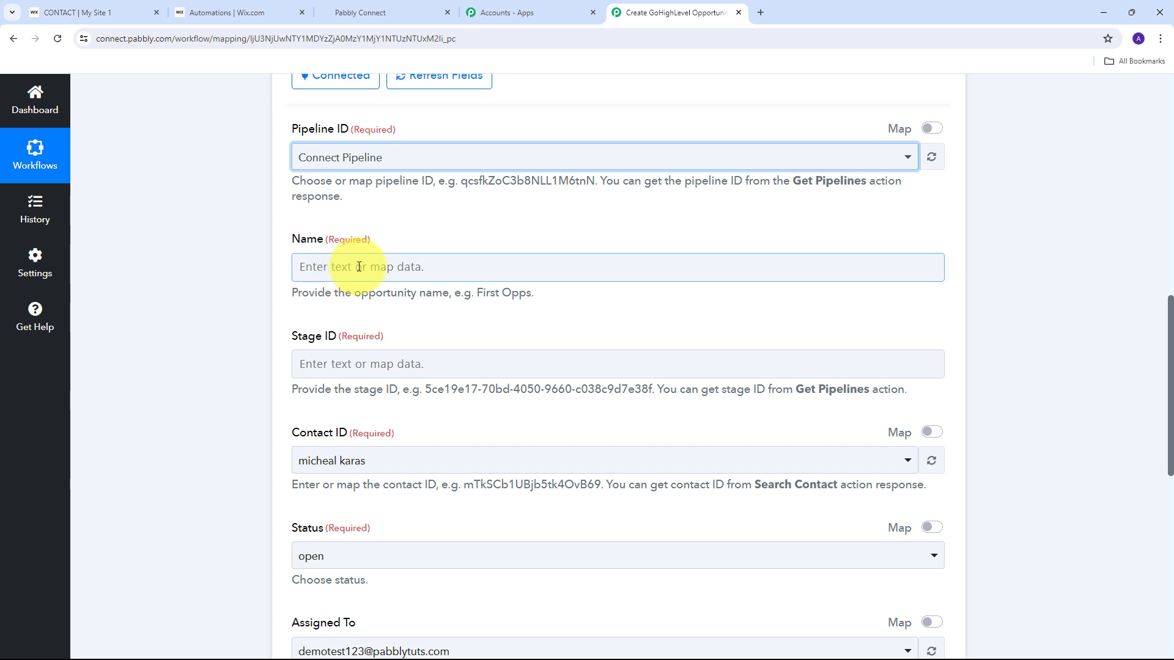
pyautogui.click(312, 267)
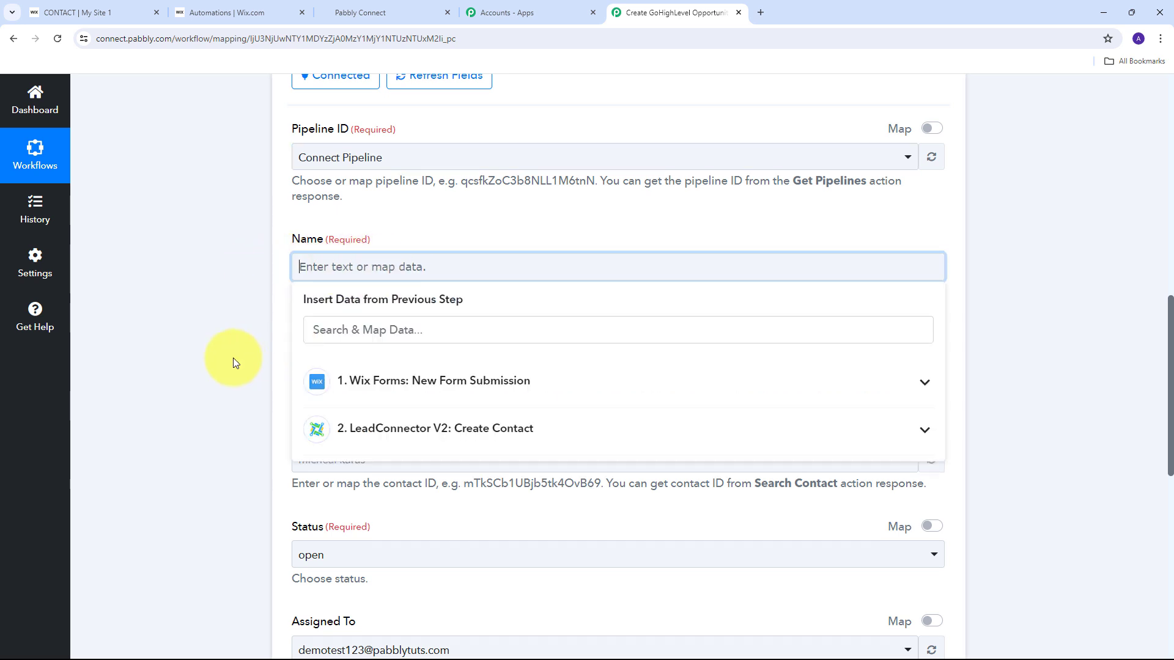
pyautogui.click(523, 391)
pyautogui.scroll(-2, 524, 396)
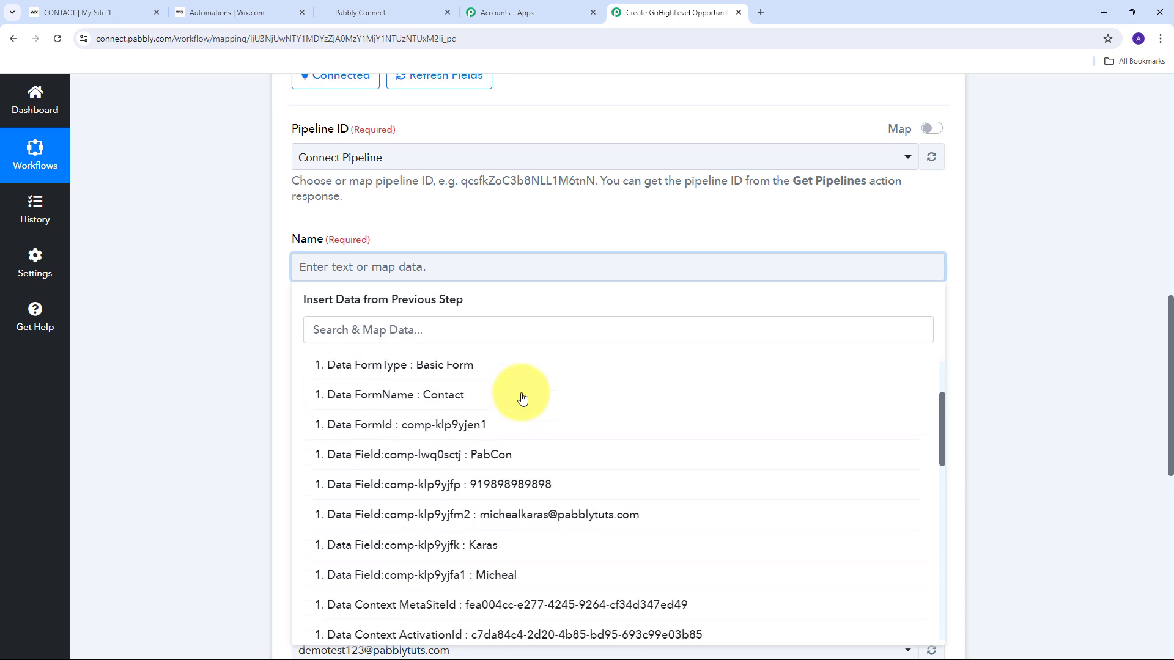
pyautogui.click(490, 568)
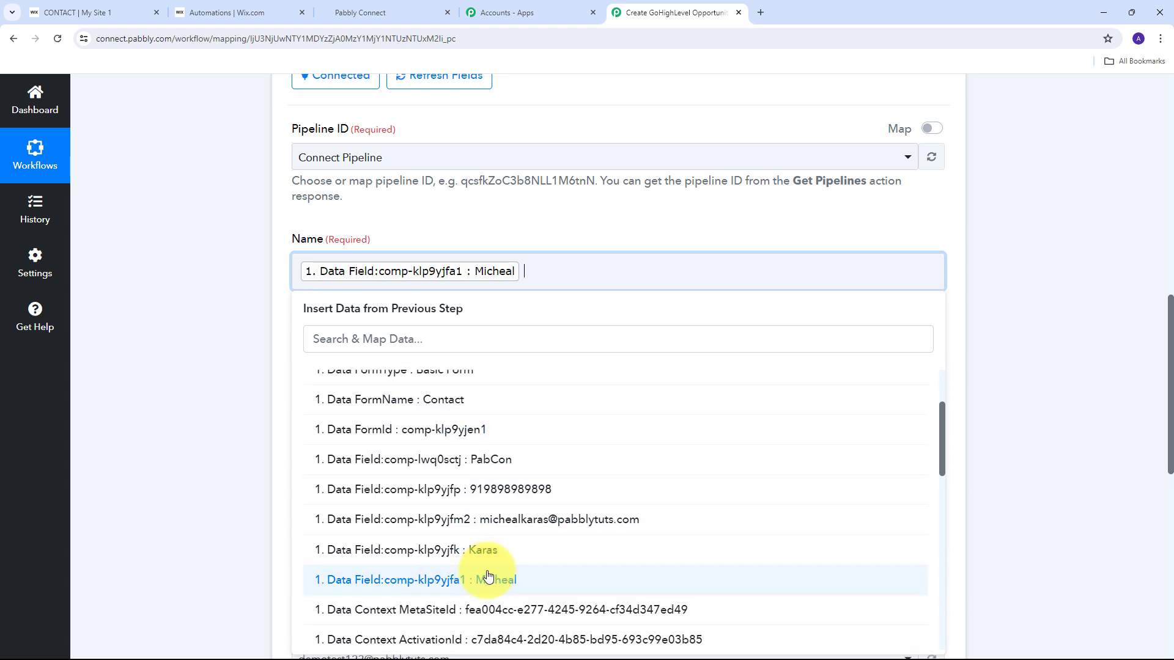
pyautogui.click(489, 550)
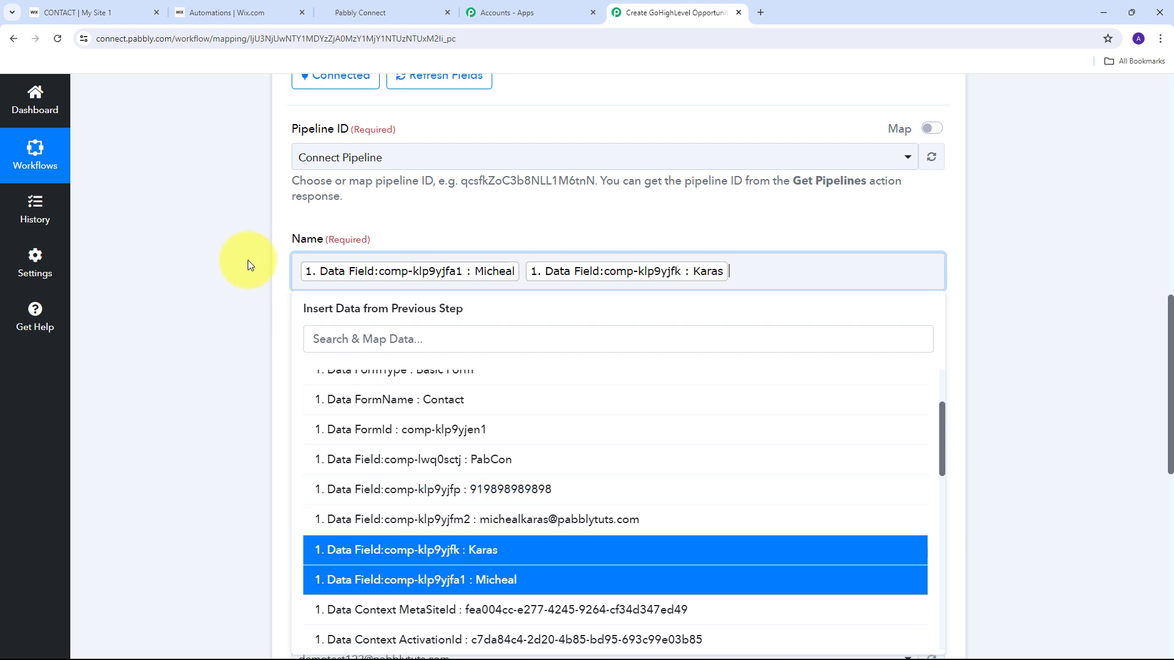
pyautogui.click(247, 259)
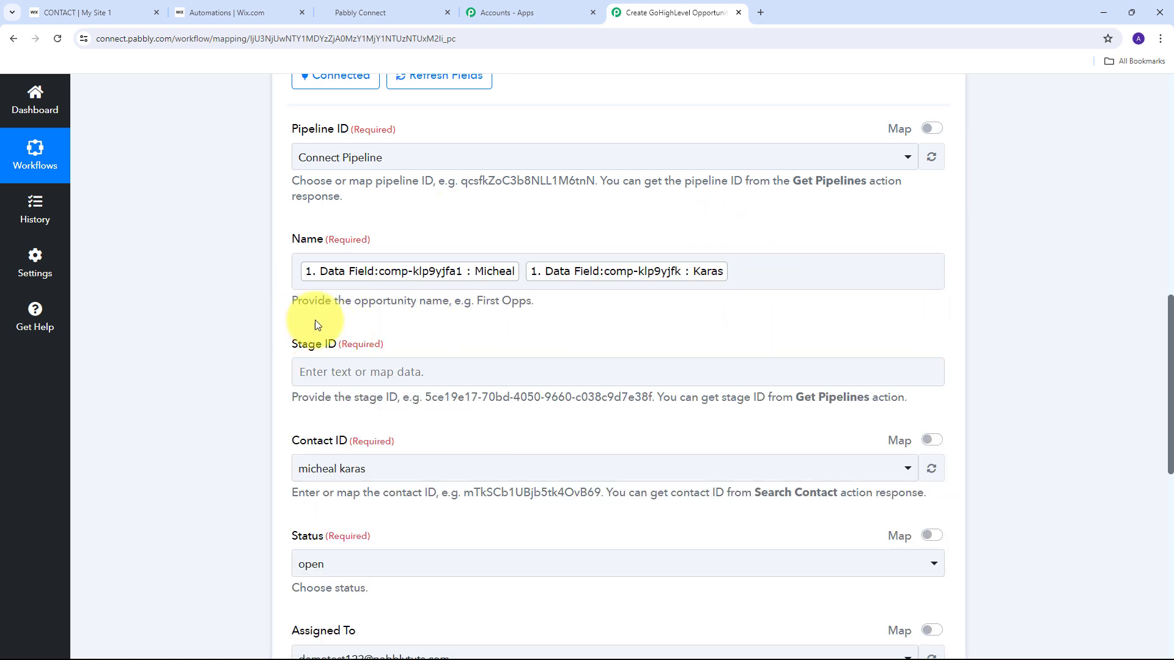
# Check the Stage ID help note pointing to a Get Pipelines step.
pyautogui.scroll(-1, 415, 282)
pyautogui.click(363, 308)
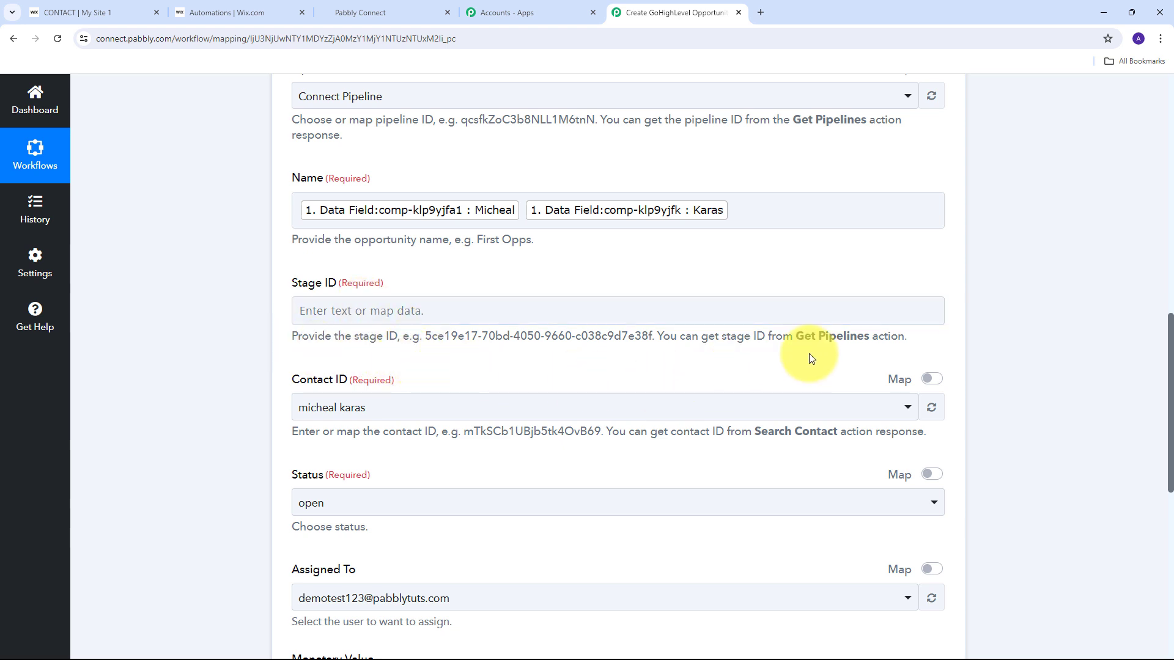
pyautogui.moveTo(795, 335); pyautogui.dragTo(873, 335)
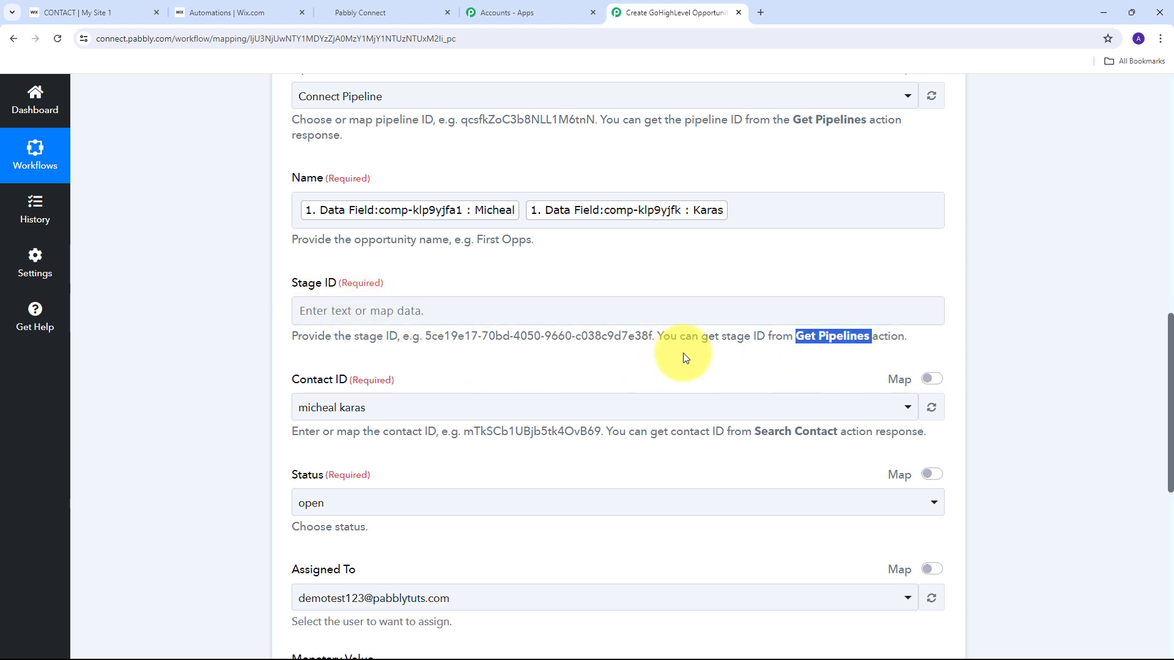
# Insert a LeadConnector V2 Get Pipelines step after Create Contact using the existing connection.
pyautogui.scroll(4, 462, 352)
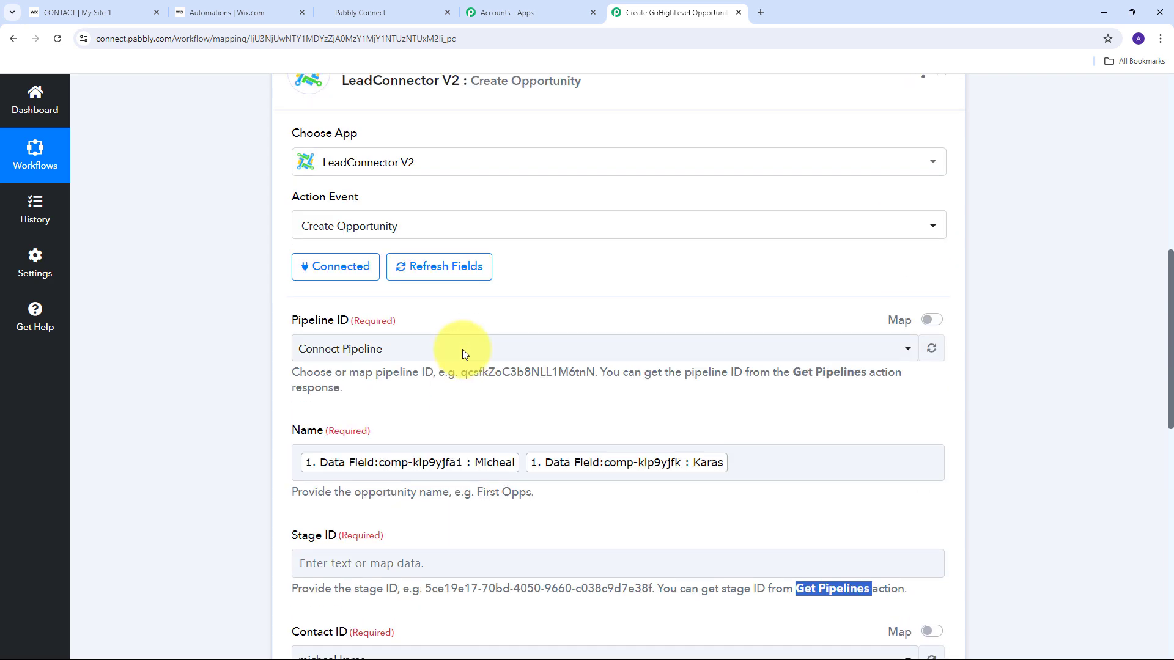
pyautogui.scroll(4, 464, 349)
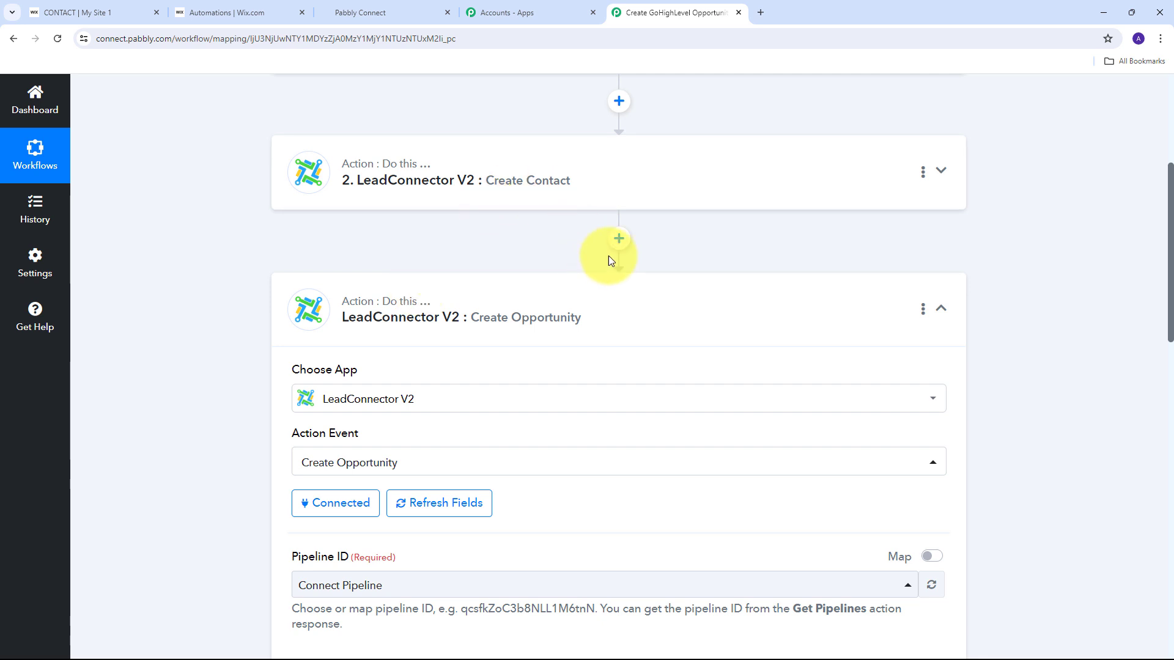
pyautogui.click(619, 240)
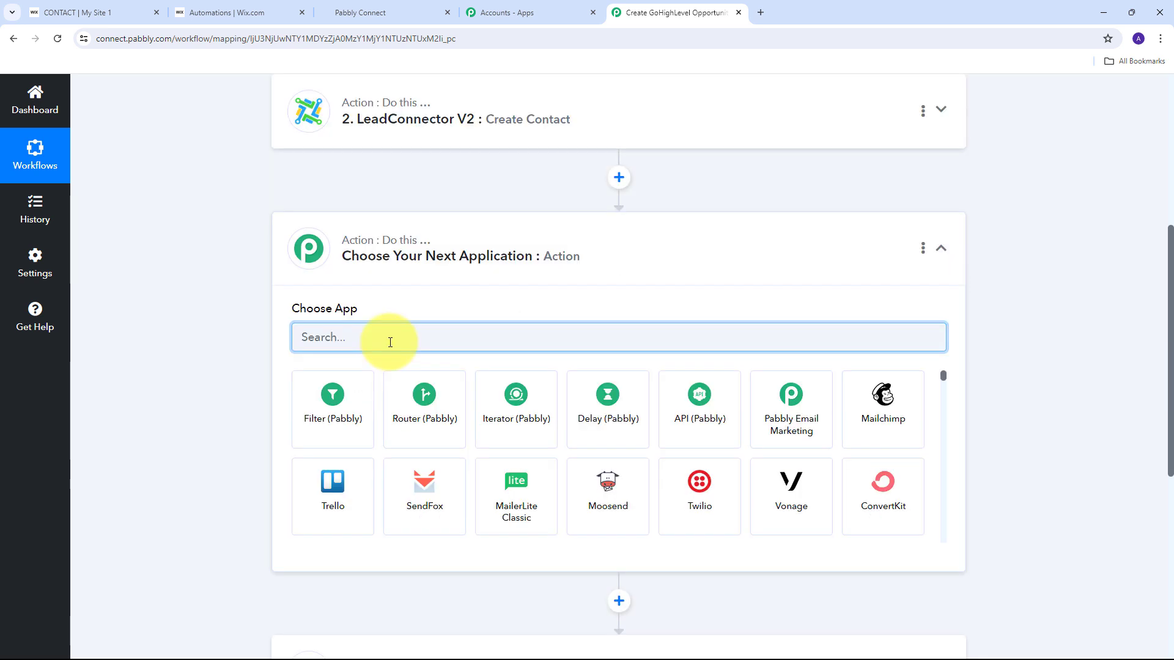
pyautogui.write('LeadC')
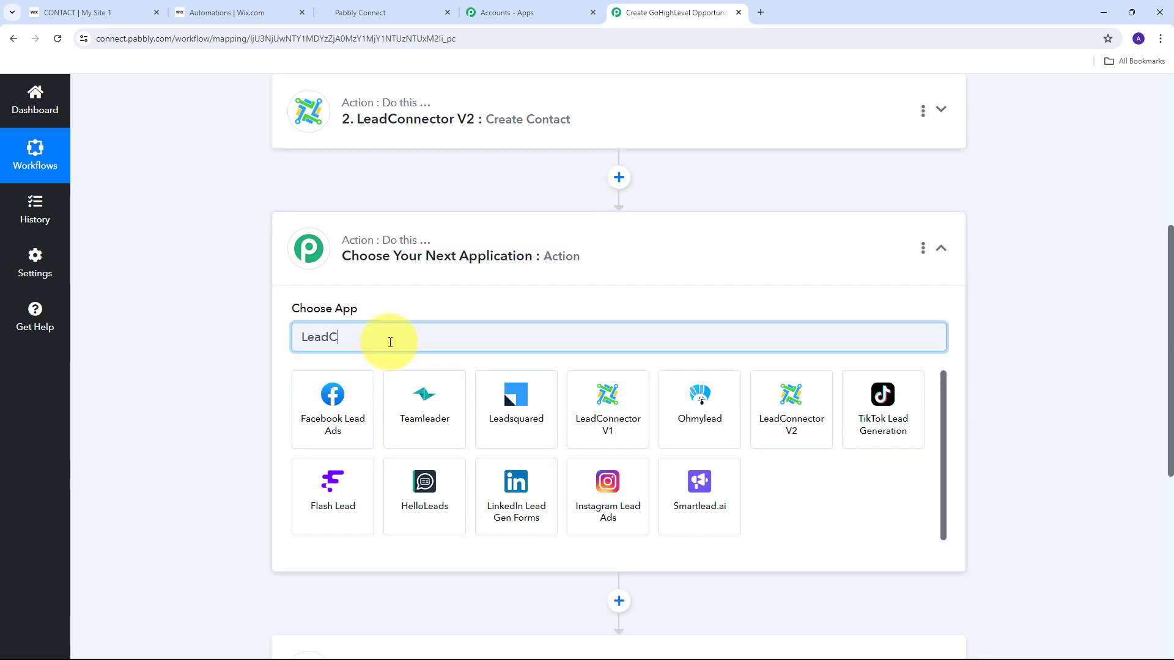
pyautogui.write('onnector')
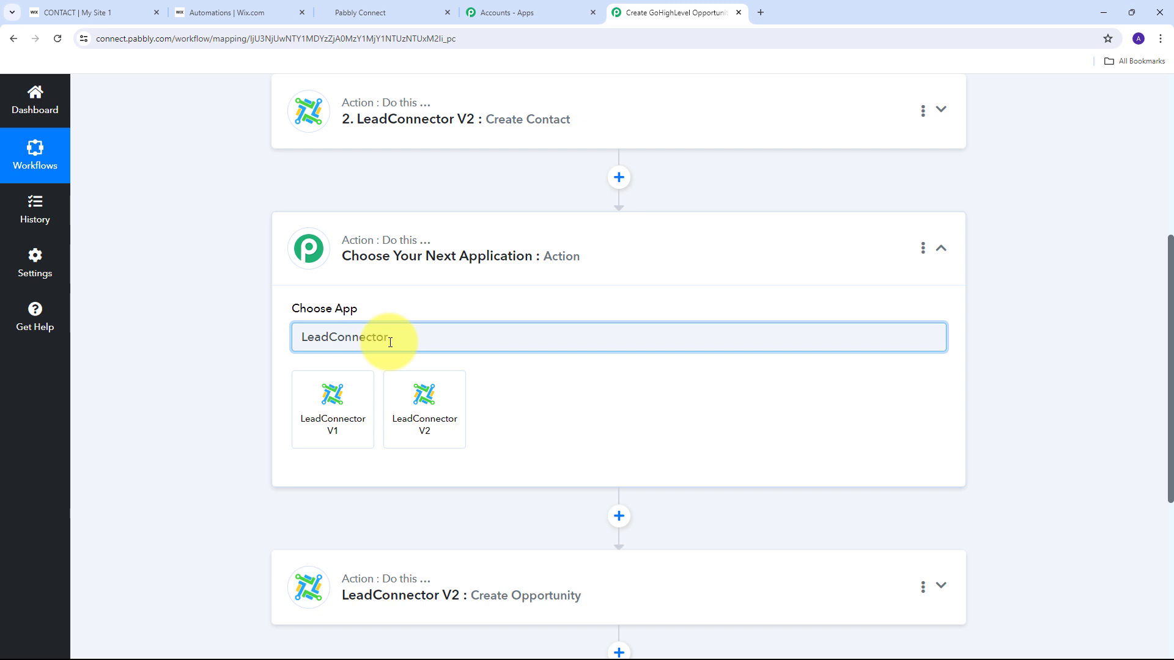
pyautogui.click(427, 420)
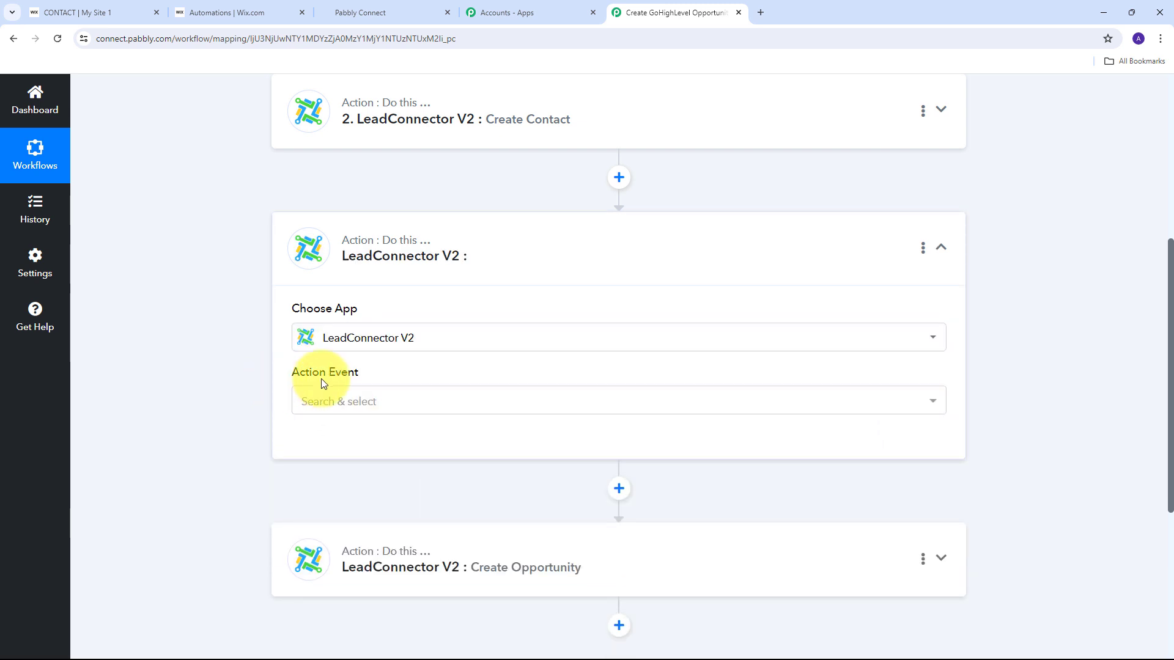
pyautogui.click(710, 408)
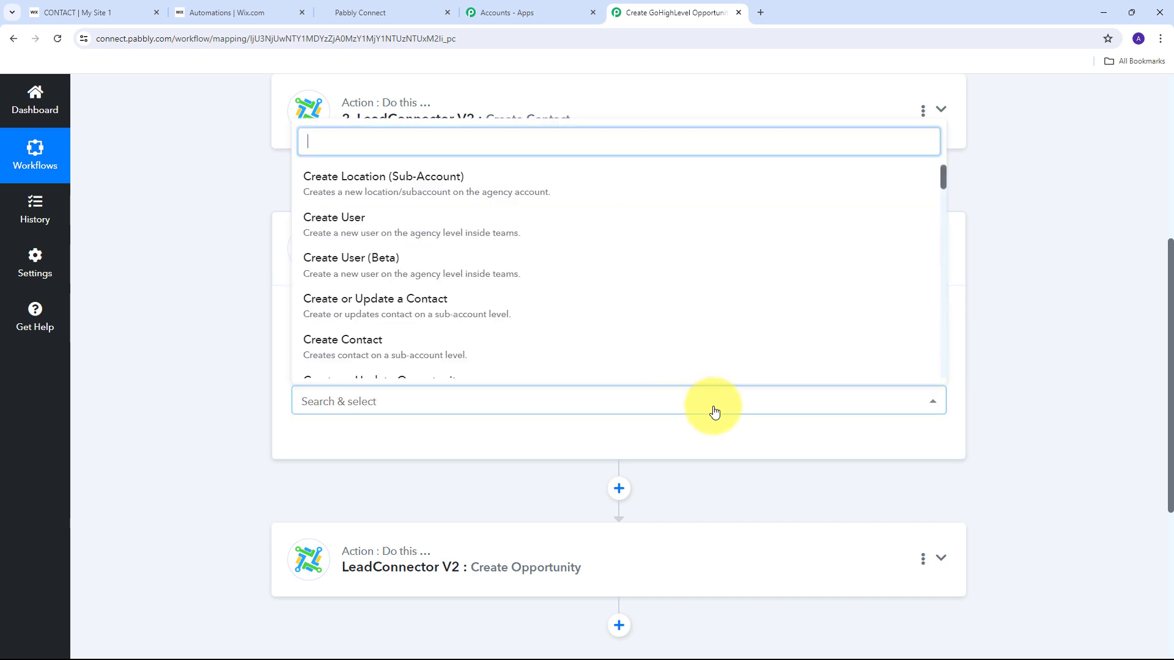
pyautogui.scroll(-15, 486, 228)
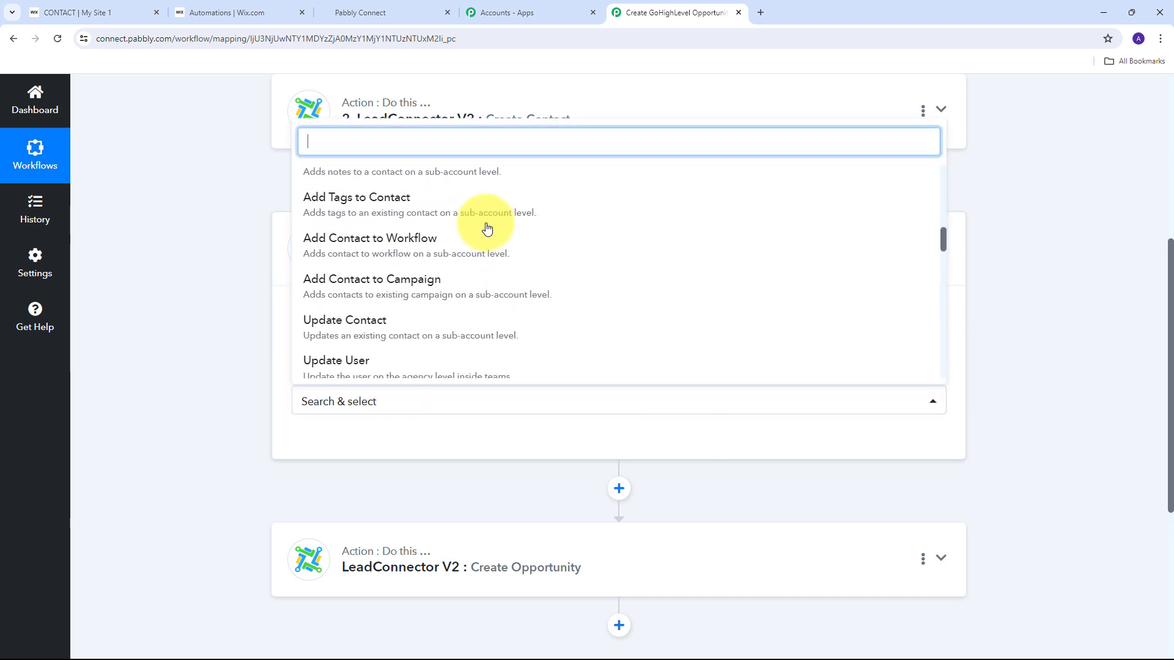
pyautogui.scroll(-2, 486, 228)
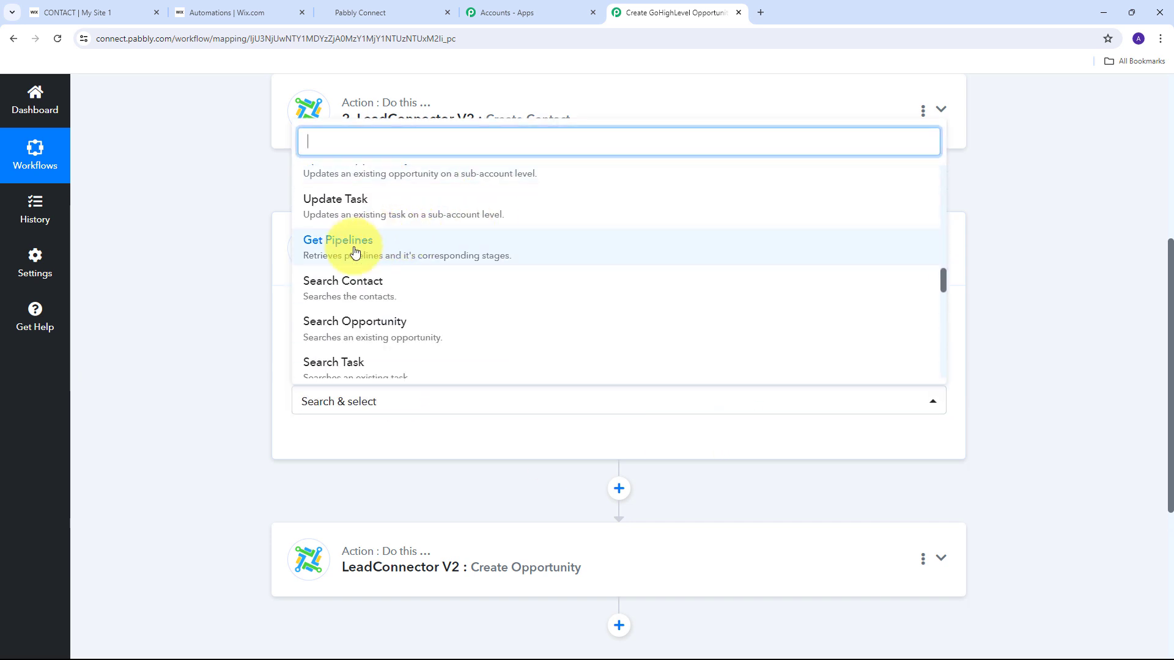
pyautogui.click(406, 255)
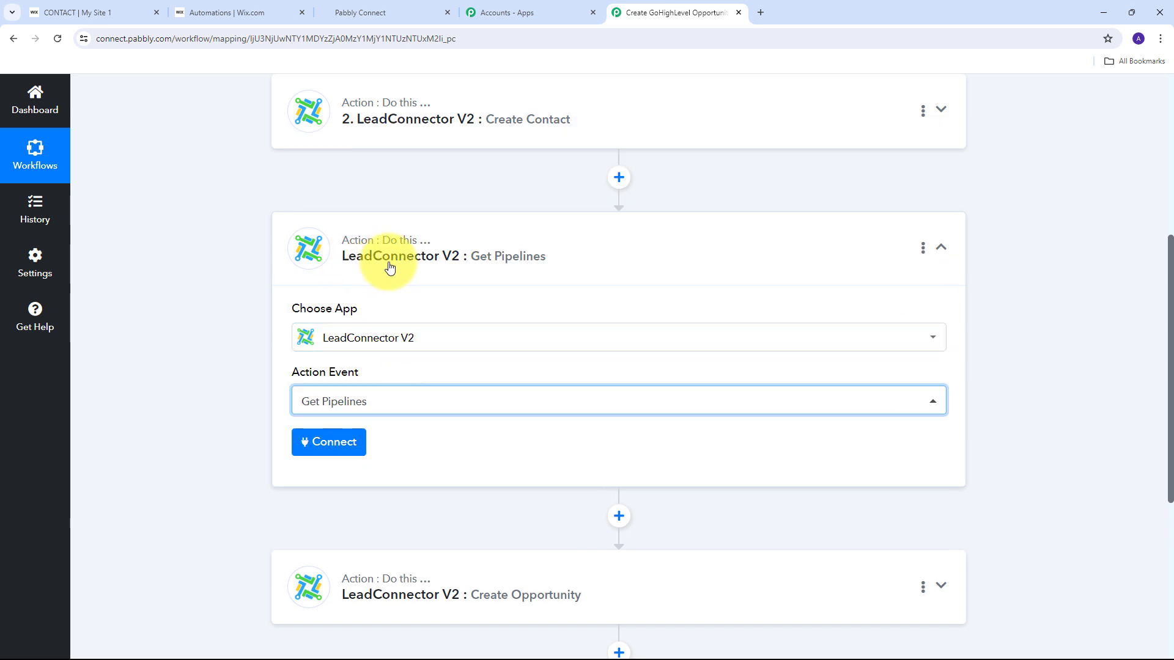
pyautogui.click(322, 448)
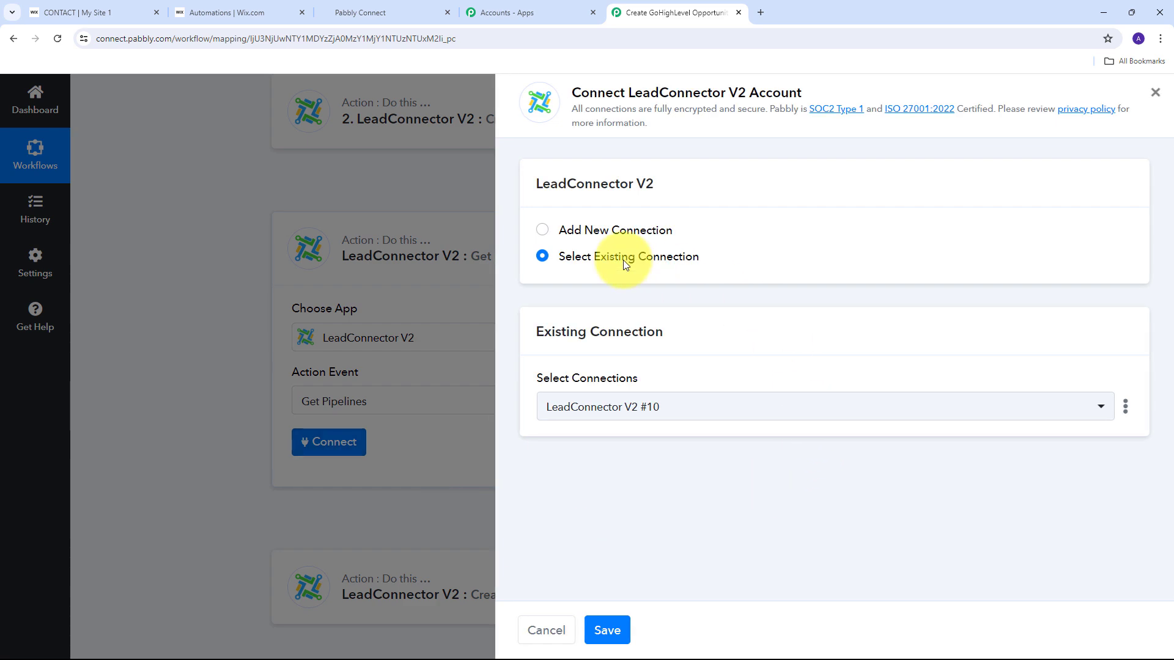
pyautogui.click(618, 634)
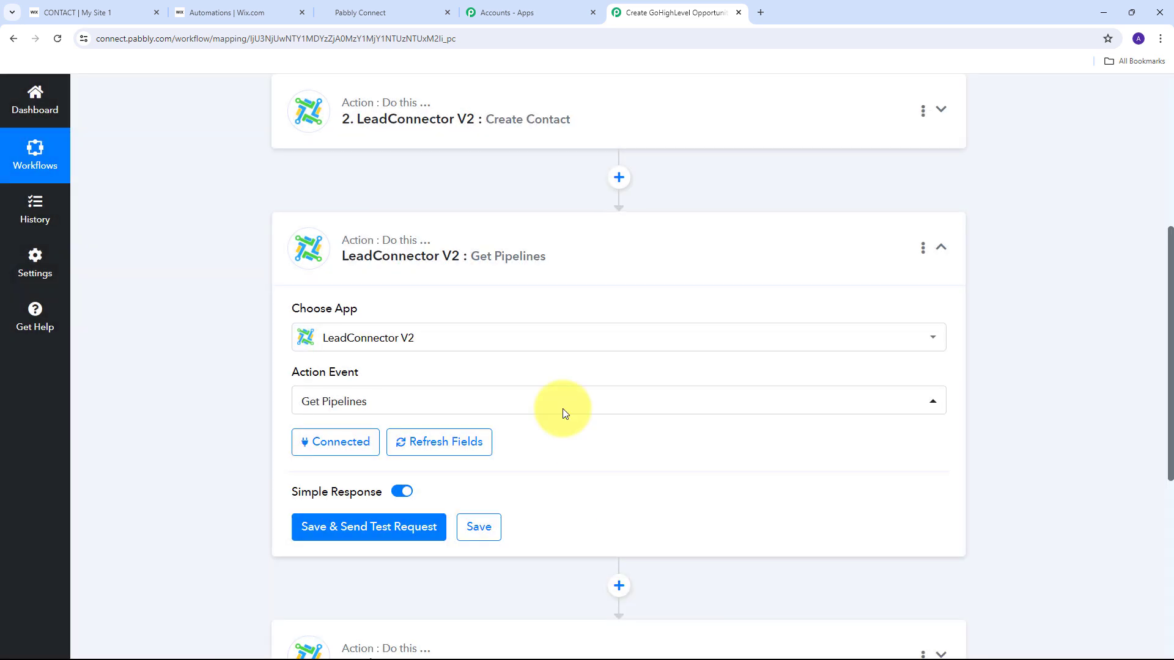
pyautogui.scroll(-2, 570, 397)
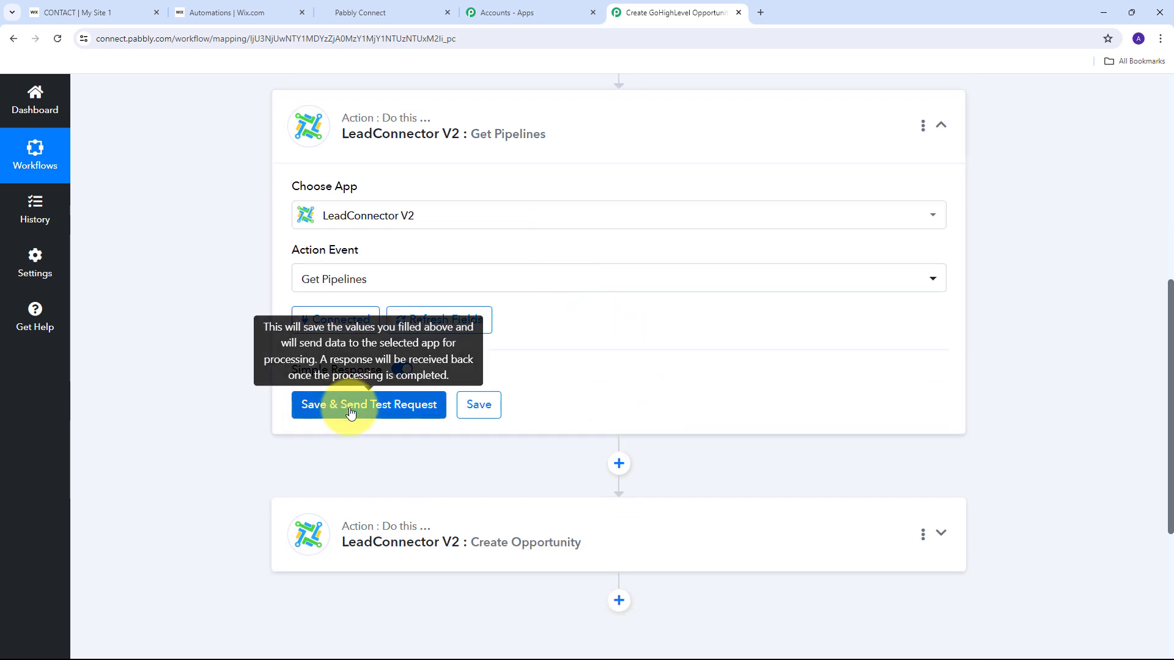
# Save and test Get Pipelines, reviewing the New Leads and Hot Leads stage IDs.
pyautogui.click(391, 404)
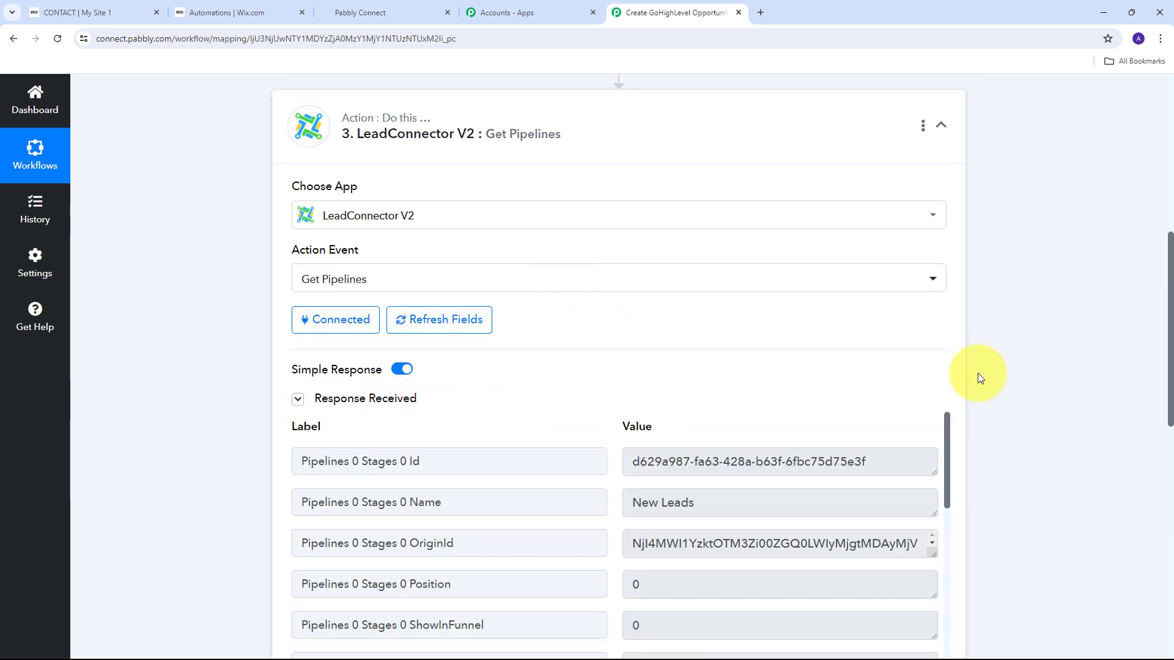
pyautogui.scroll(-3, 1040, 340)
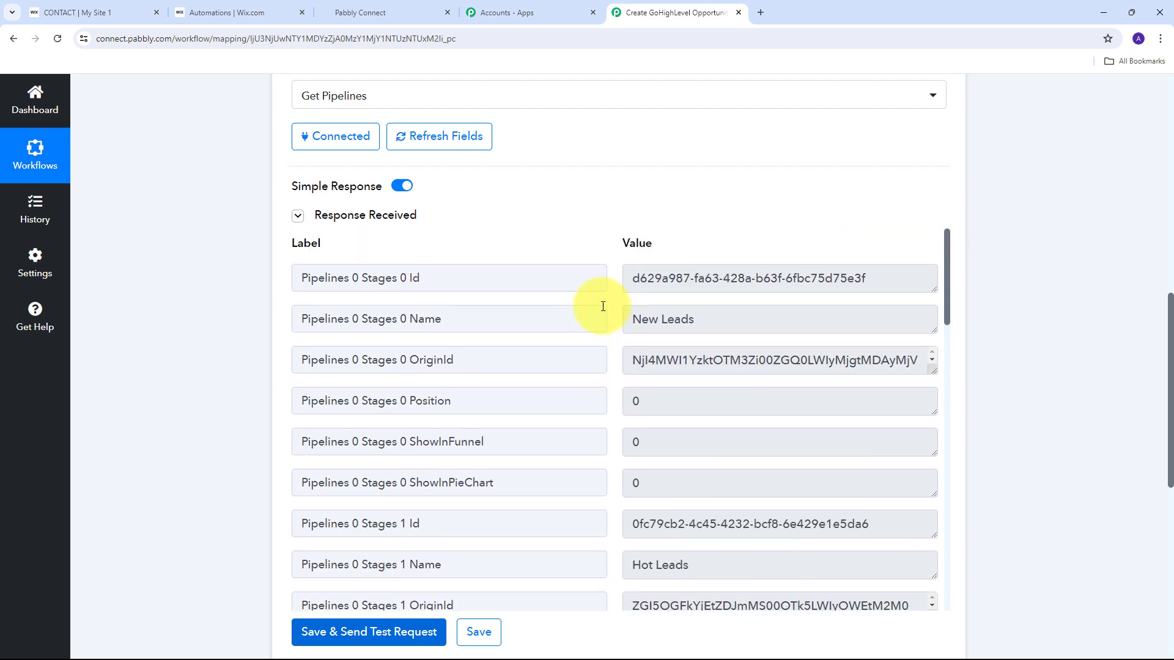
pyautogui.scroll(-3, 598, 297)
pyautogui.scroll(-4, 601, 298)
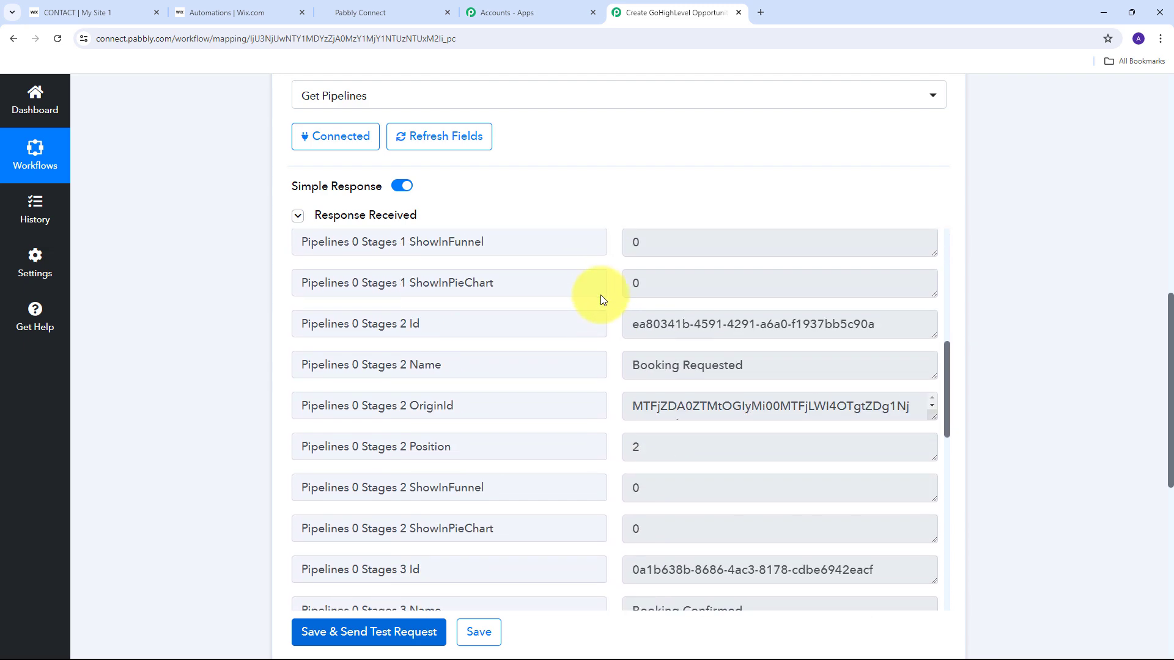
pyautogui.scroll(7, 600, 298)
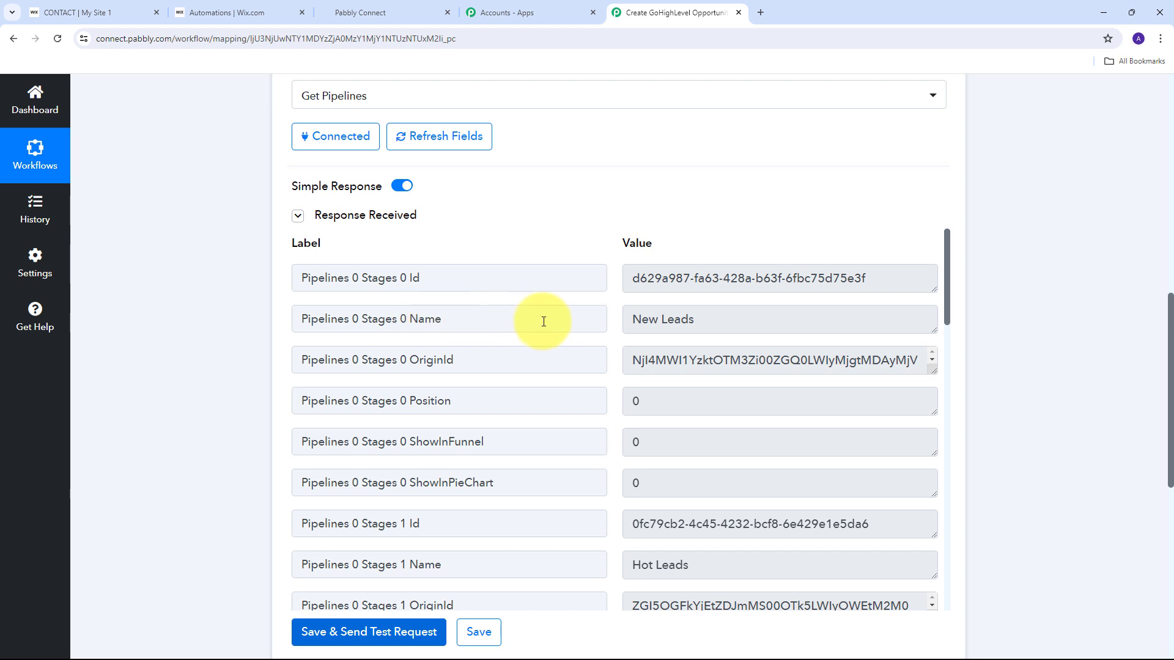
pyautogui.moveTo(722, 319); pyautogui.dragTo(615, 321)
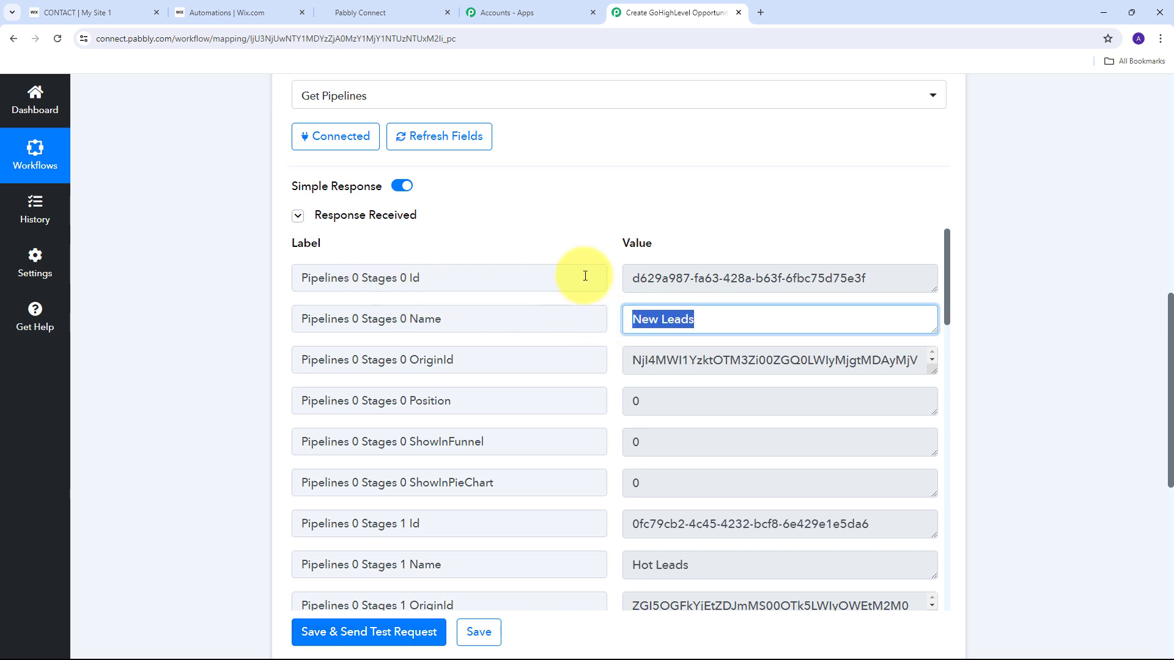
pyautogui.moveTo(869, 278); pyautogui.dragTo(639, 277)
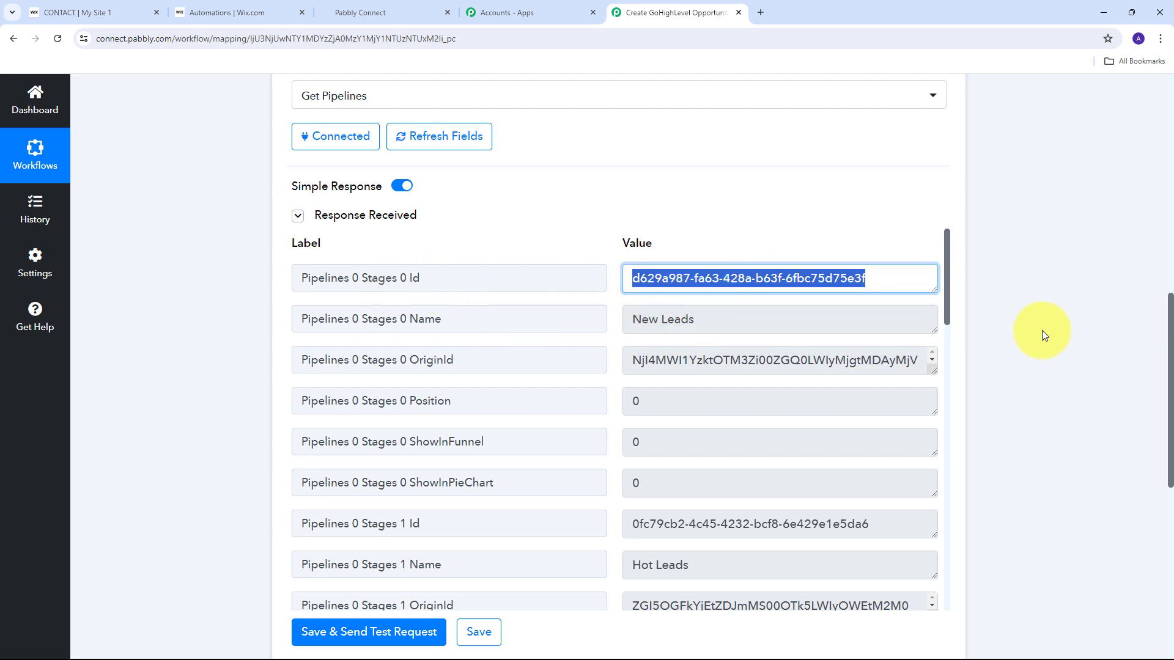
pyautogui.scroll(-7, 1027, 280)
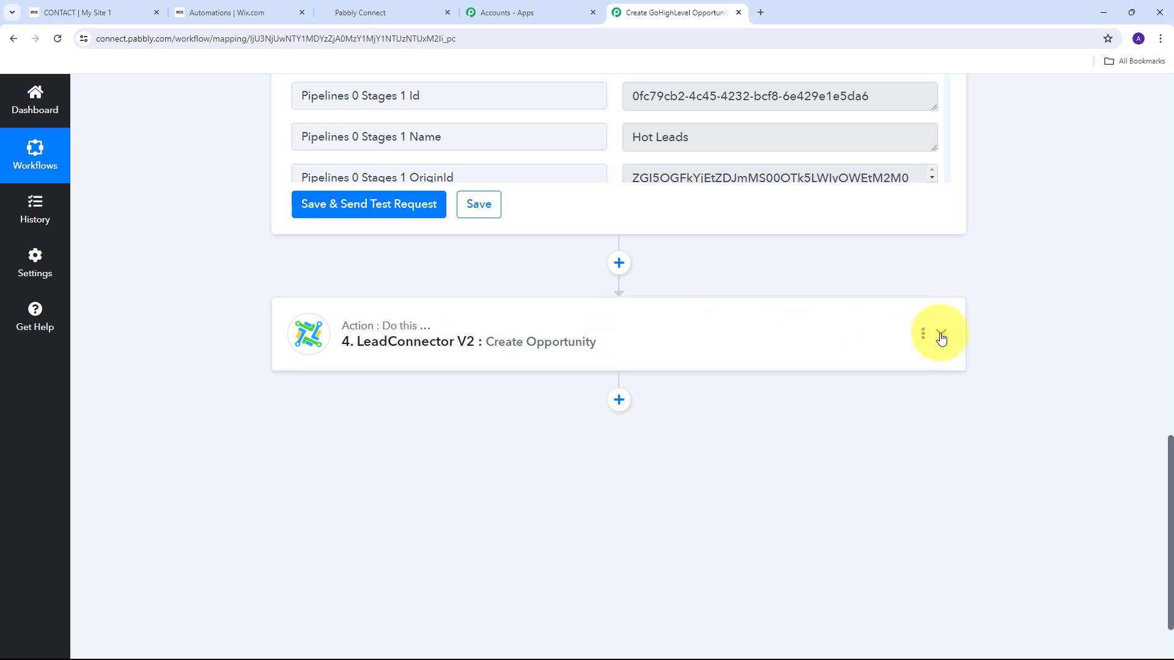
# Map Stage ID in Create Opportunity to Get Pipelines' first stage Id.
pyautogui.click(940, 333)
pyautogui.scroll(2, 666, 335)
pyautogui.scroll(-1, 655, 327)
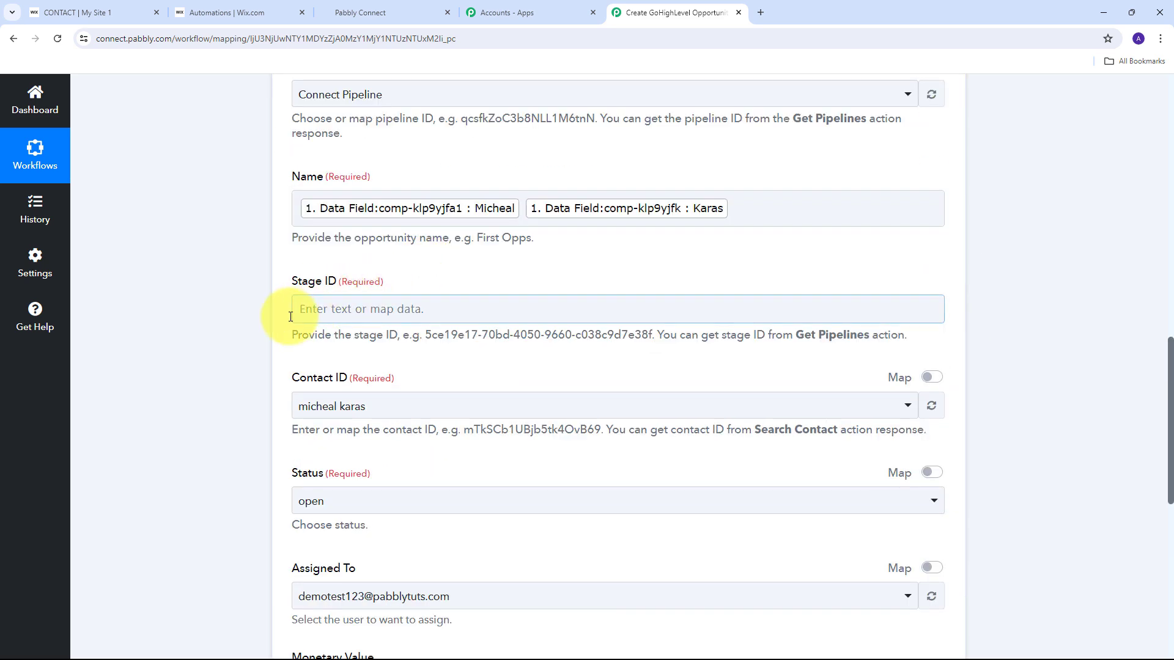
pyautogui.click(369, 311)
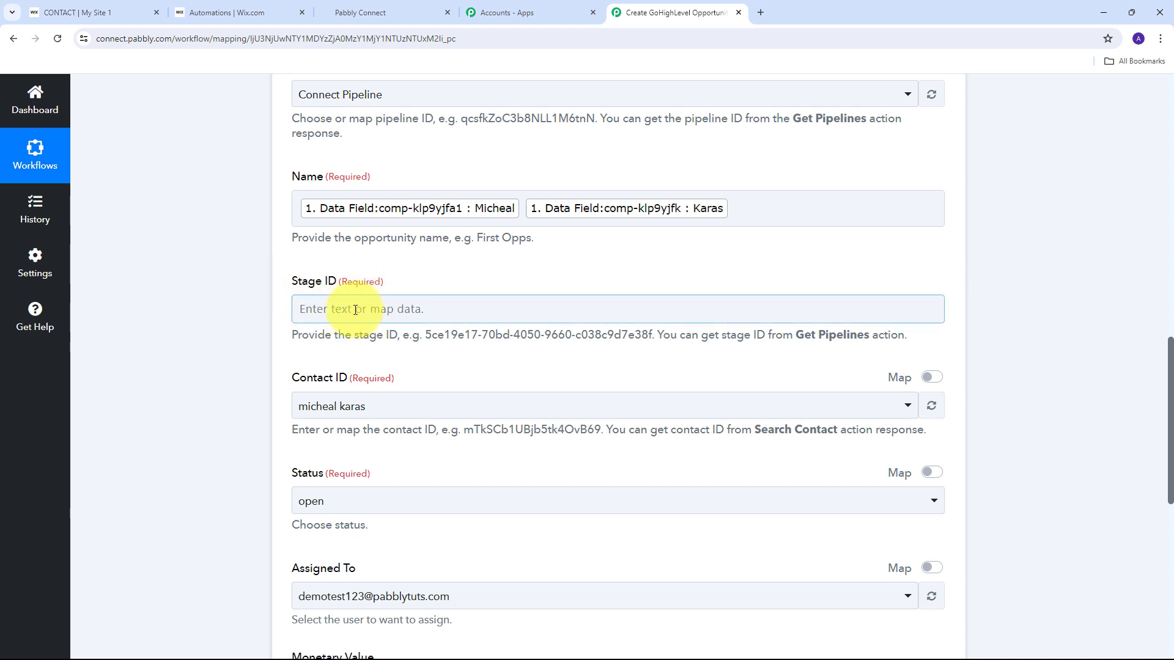
pyautogui.click(318, 308)
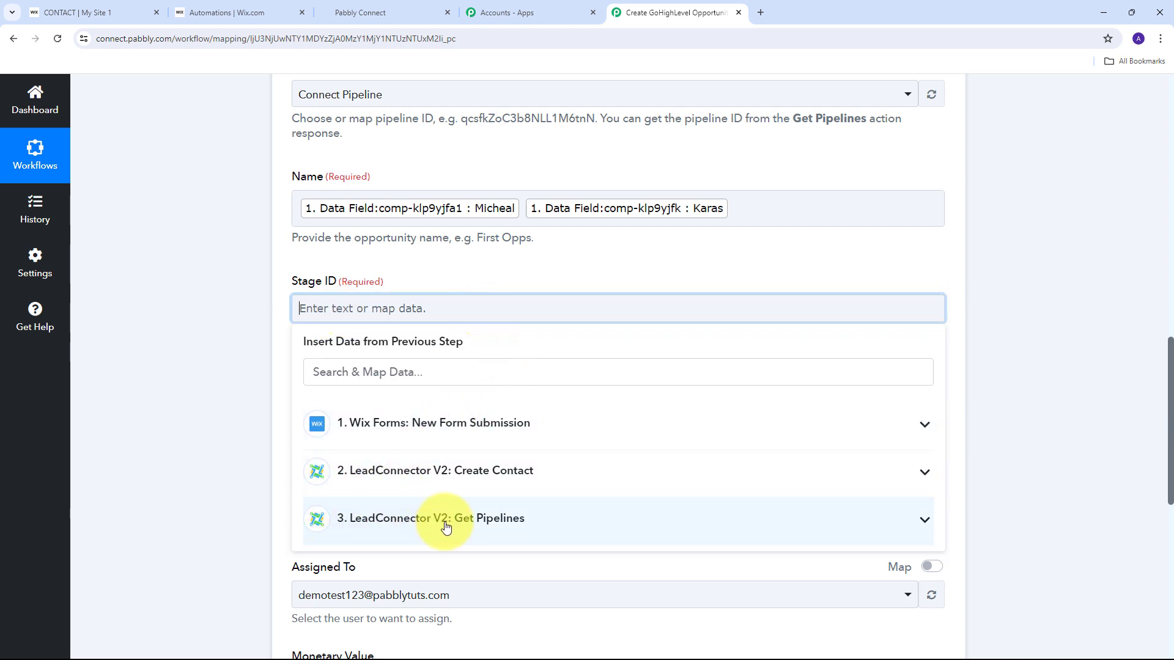
pyautogui.click(608, 527)
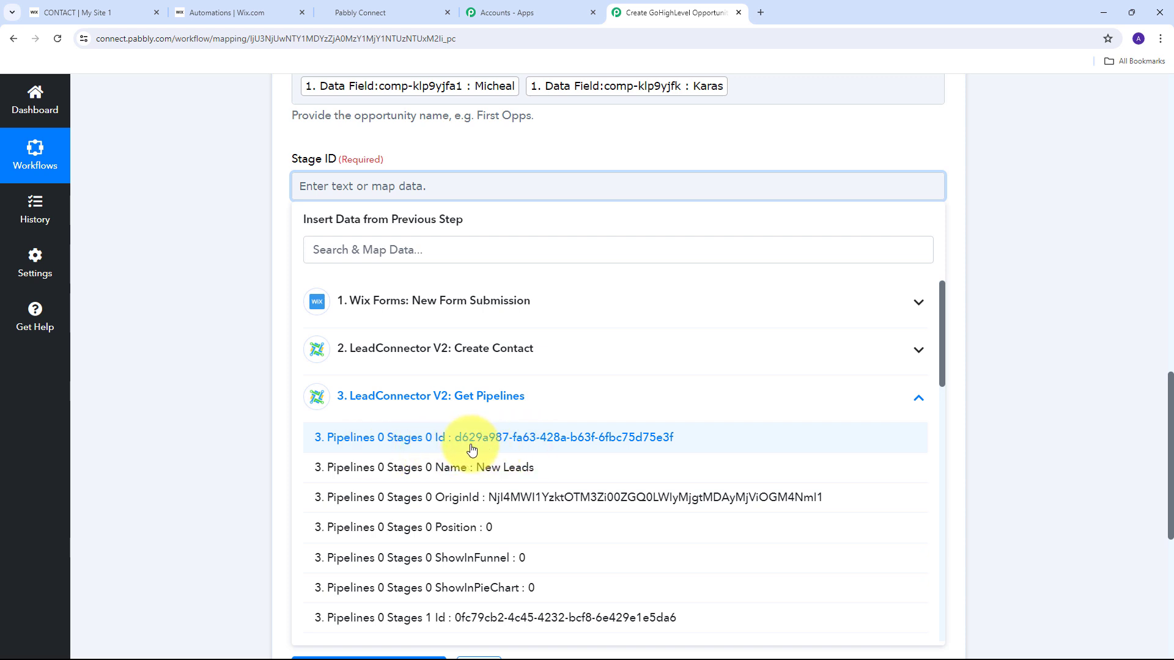
pyautogui.click(552, 447)
pyautogui.click(189, 211)
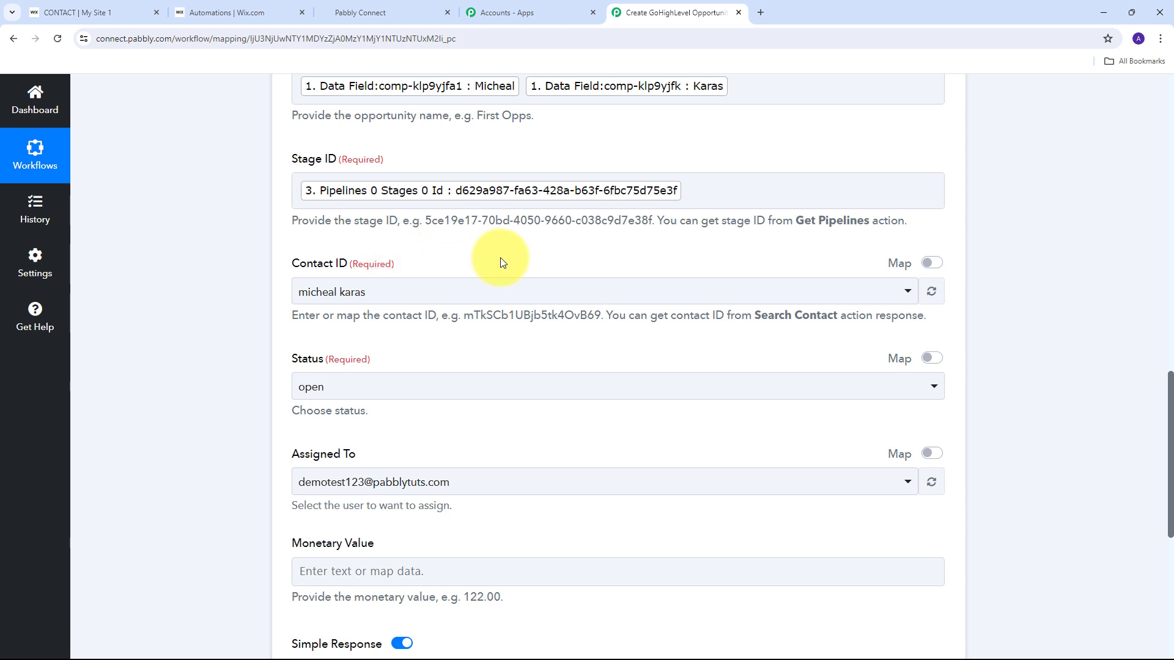
# Replace the Contact ID value with the Create Contact step's mapped Contact Id.
pyautogui.click(932, 263)
pyautogui.moveTo(470, 294); pyautogui.dragTo(259, 299)
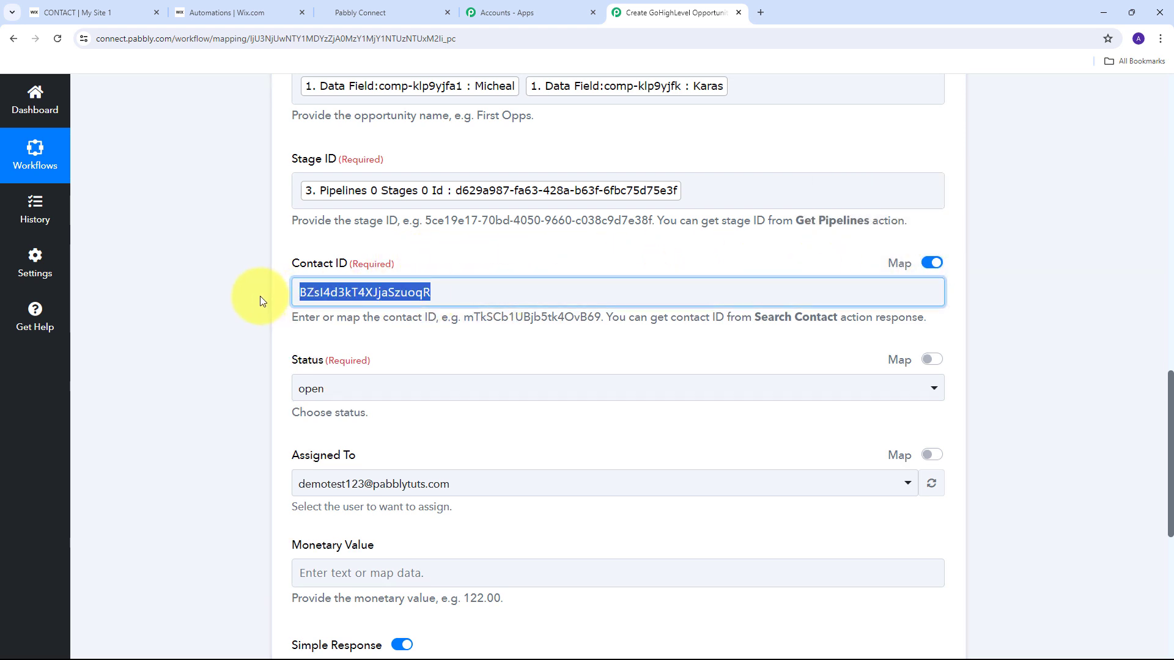
pyautogui.press('BackSpace')
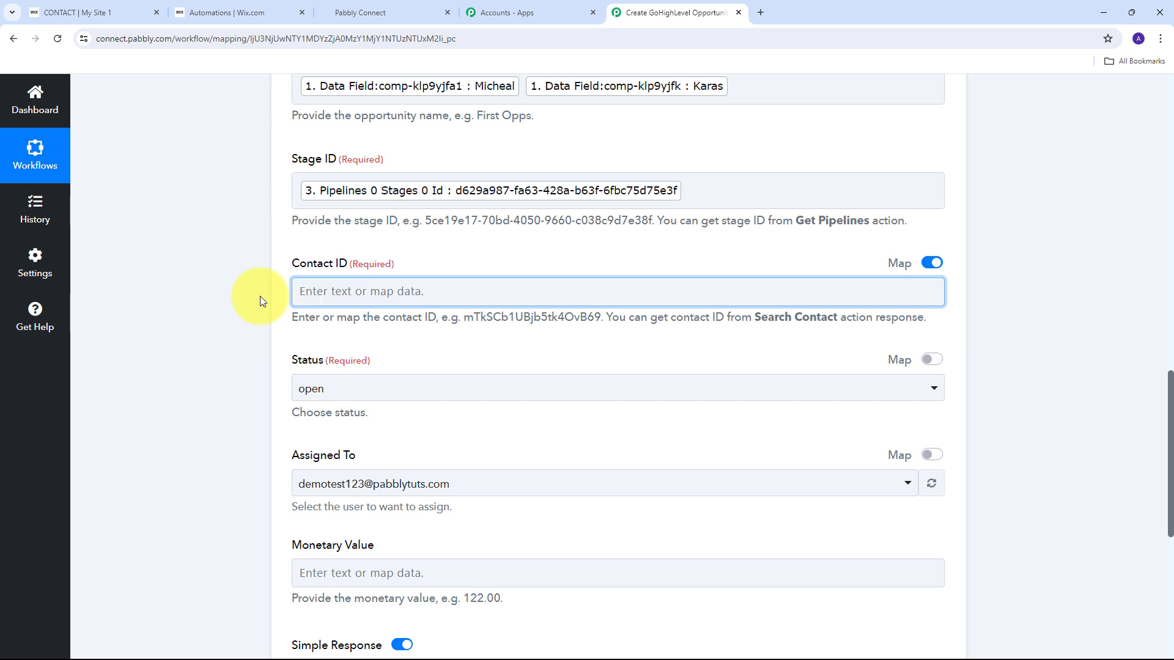
pyautogui.click(344, 292)
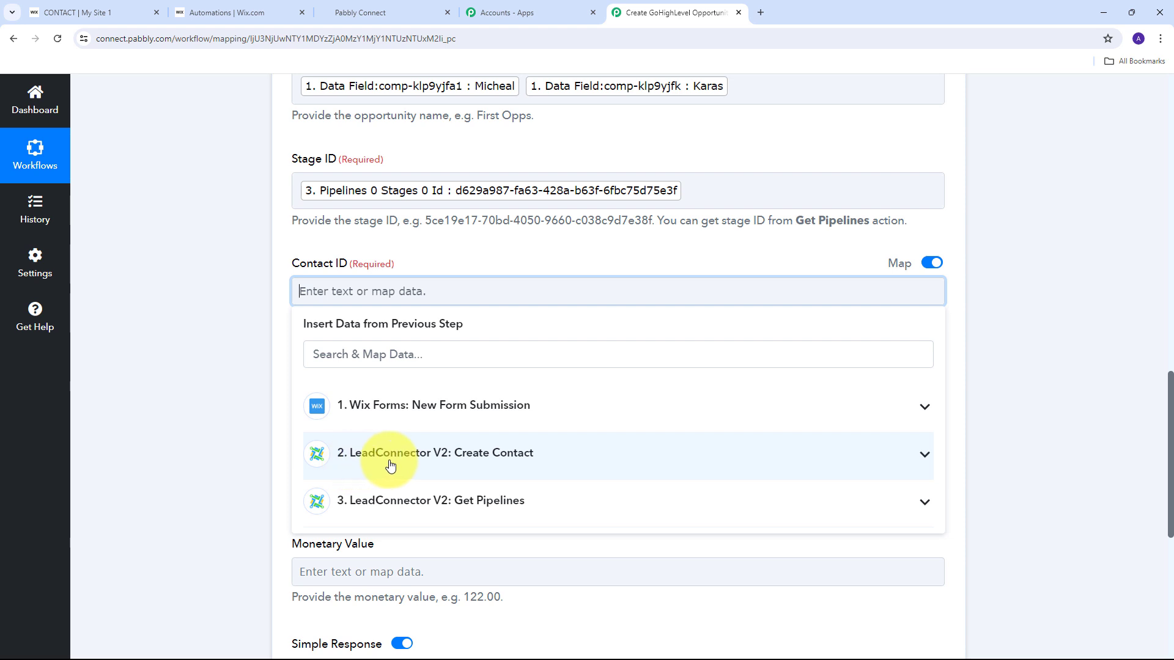
pyautogui.click(571, 463)
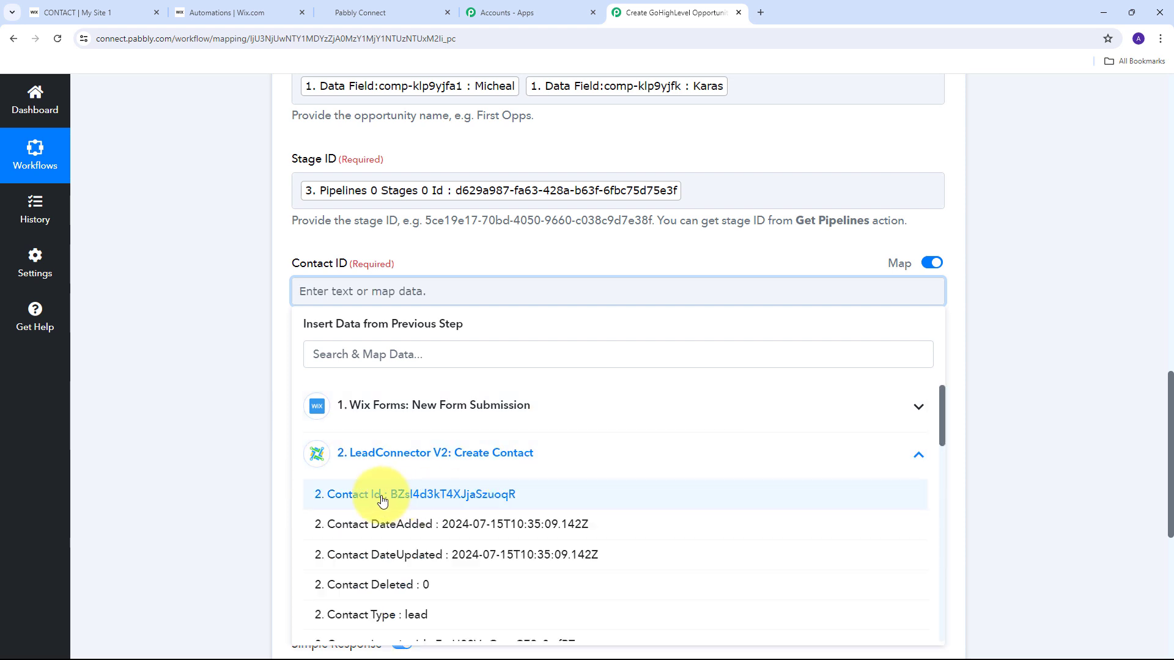
pyautogui.click(462, 496)
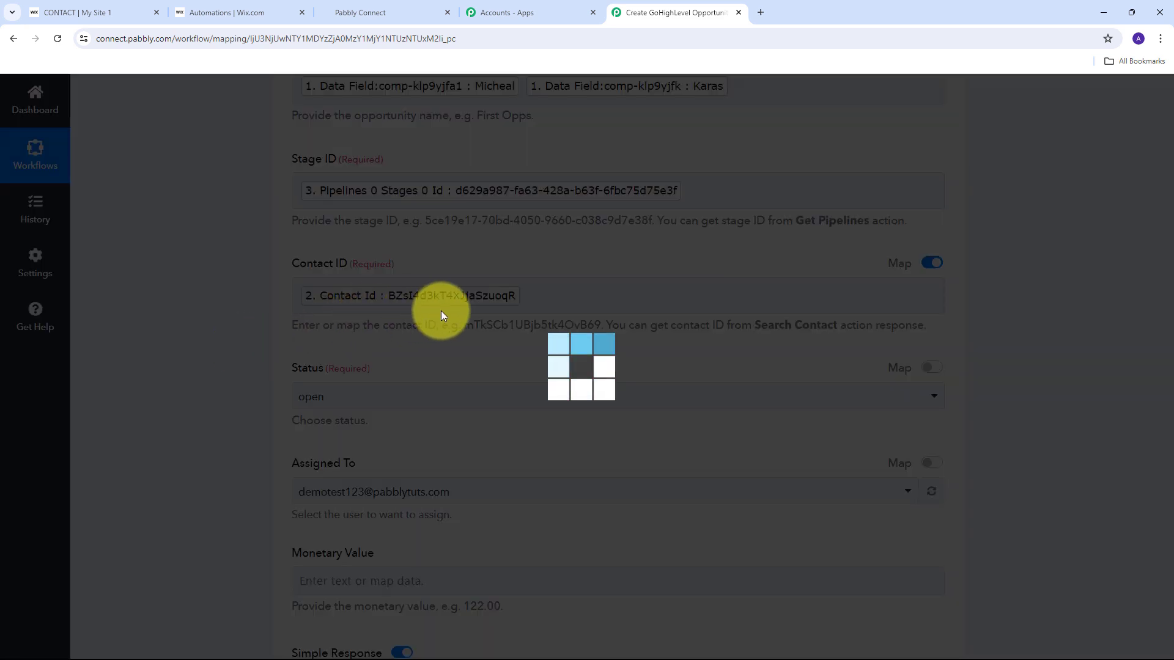
# Save and test Create Opportunity, checking the returned Opportunity Id, pipeline and stage.
pyautogui.scroll(-3, 420, 321)
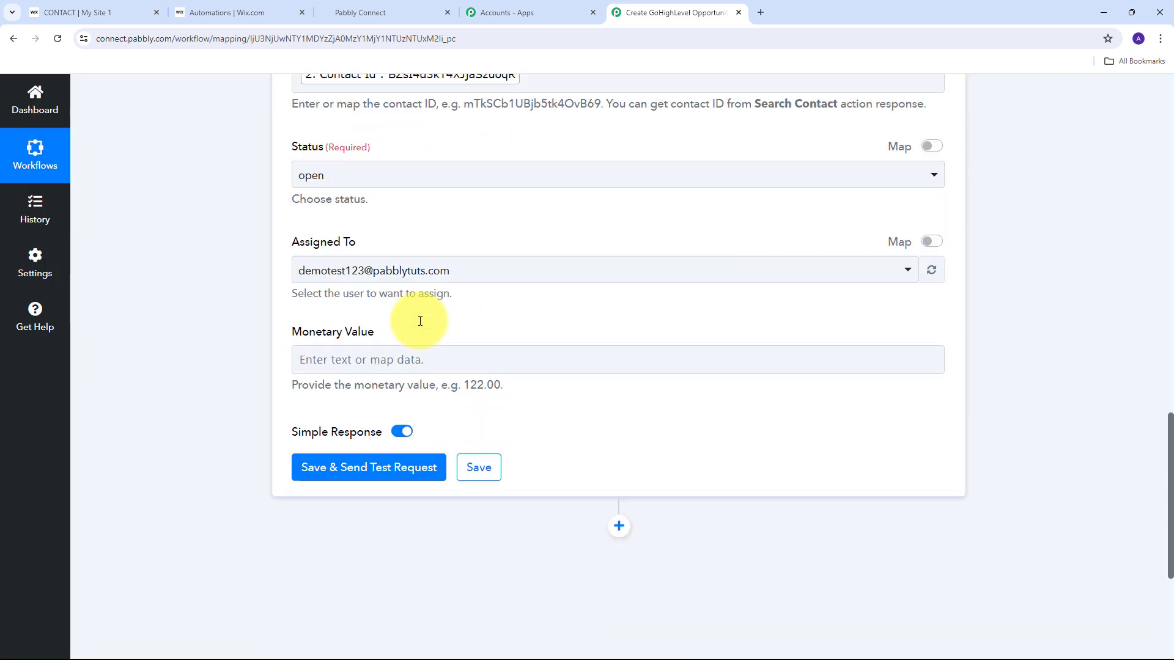
pyautogui.scroll(6, 420, 321)
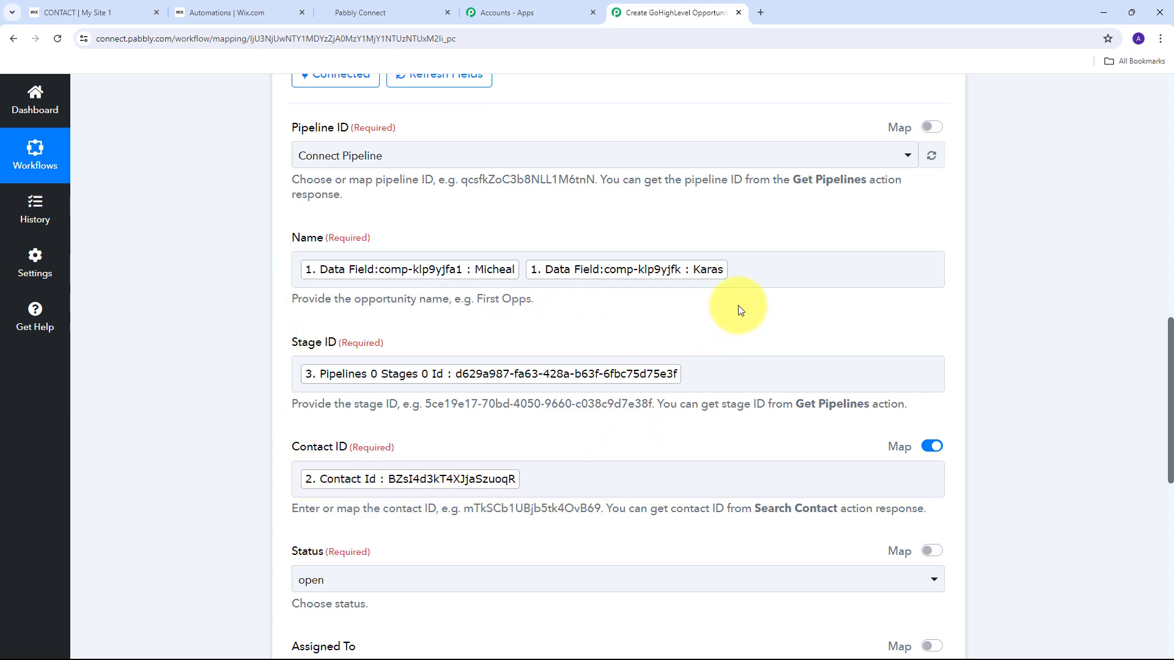
pyautogui.scroll(-8, 746, 300)
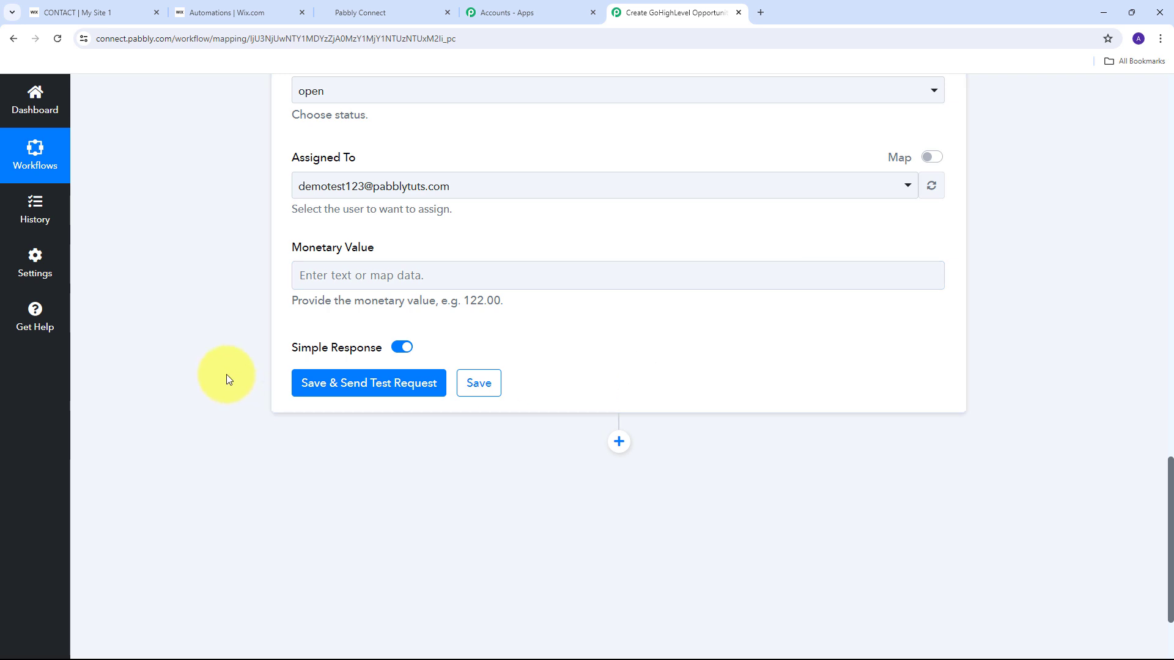
pyautogui.click(380, 389)
pyautogui.scroll(-2, 483, 327)
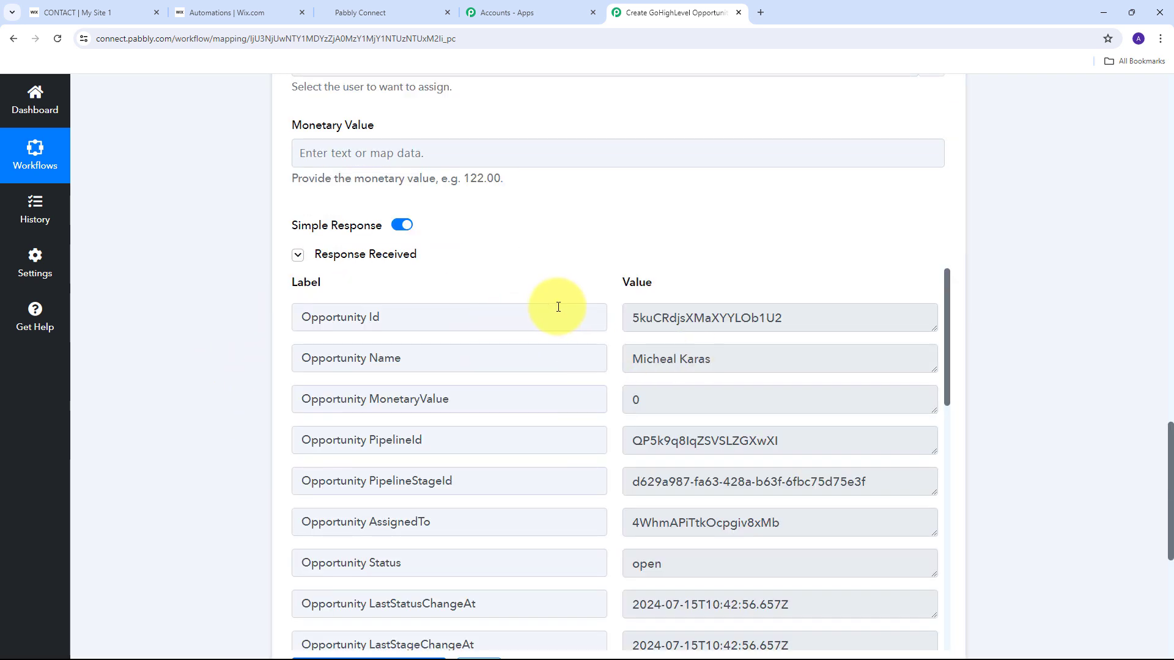
pyautogui.scroll(-3, 703, 386)
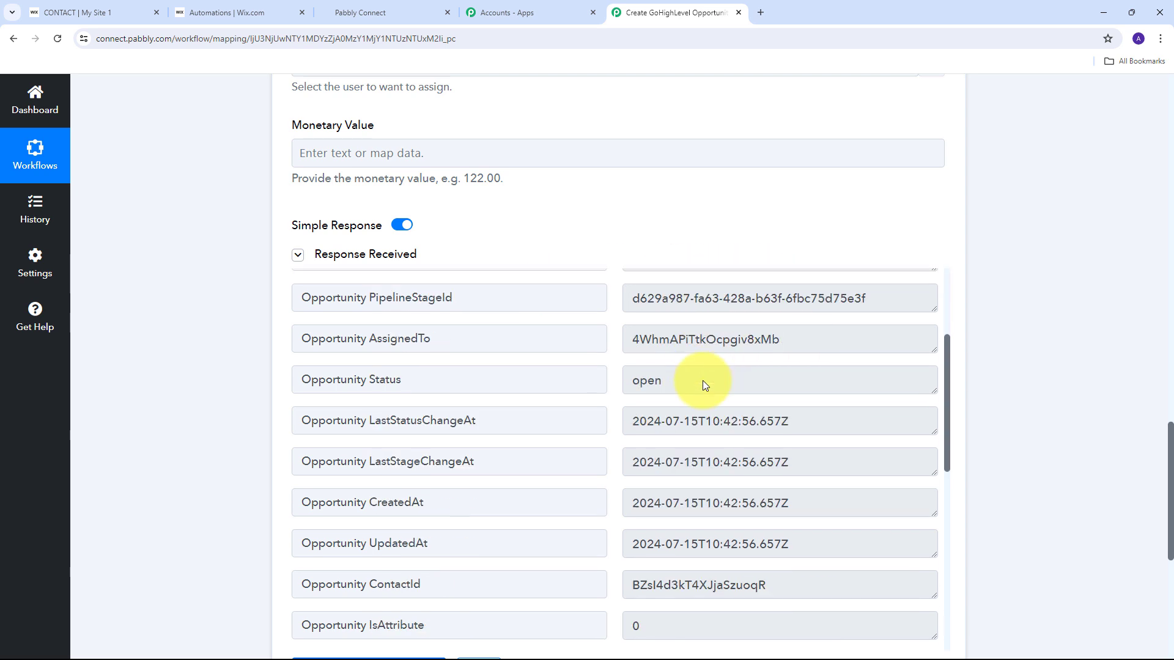
pyautogui.scroll(3, 702, 385)
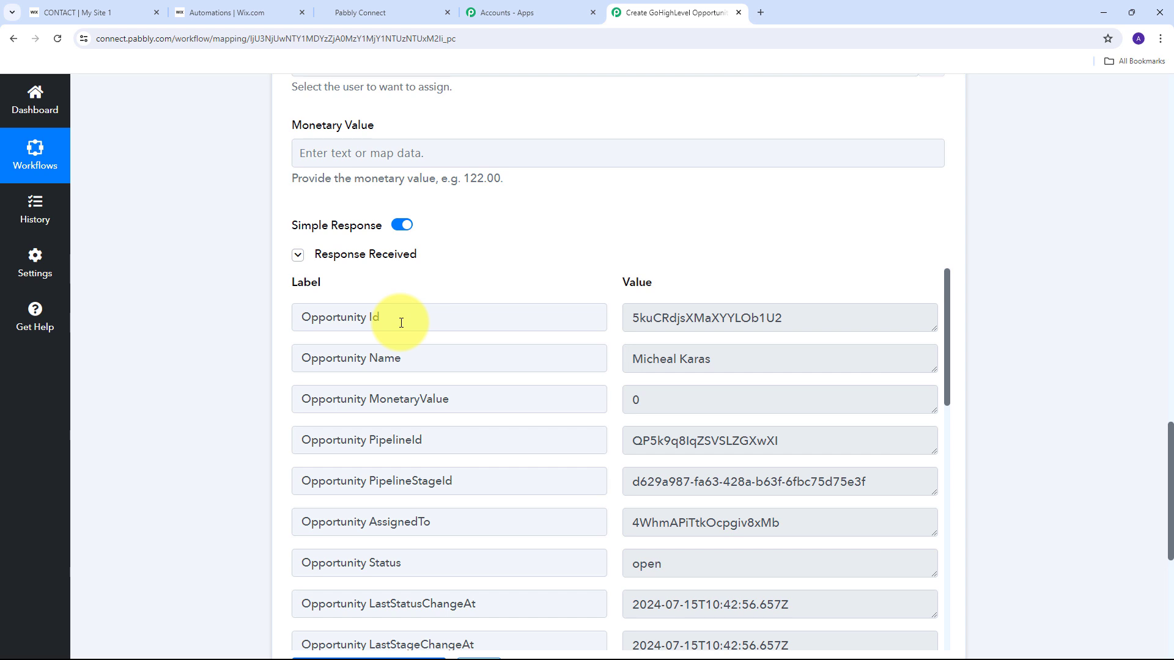
pyautogui.click(812, 323)
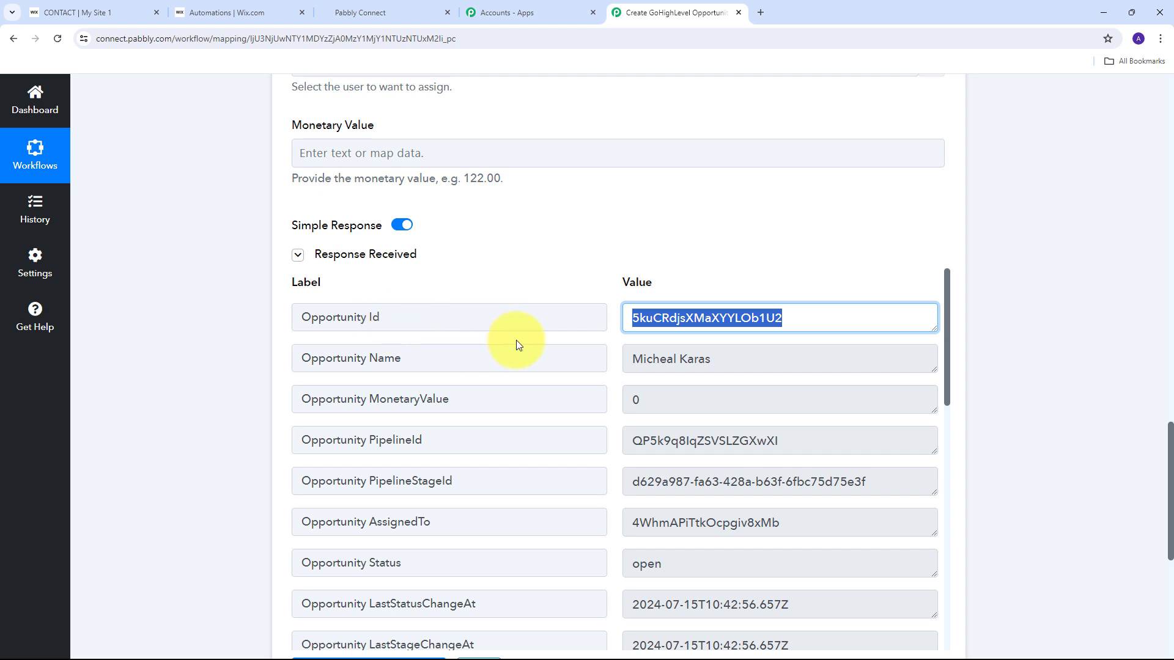
pyautogui.click(695, 222)
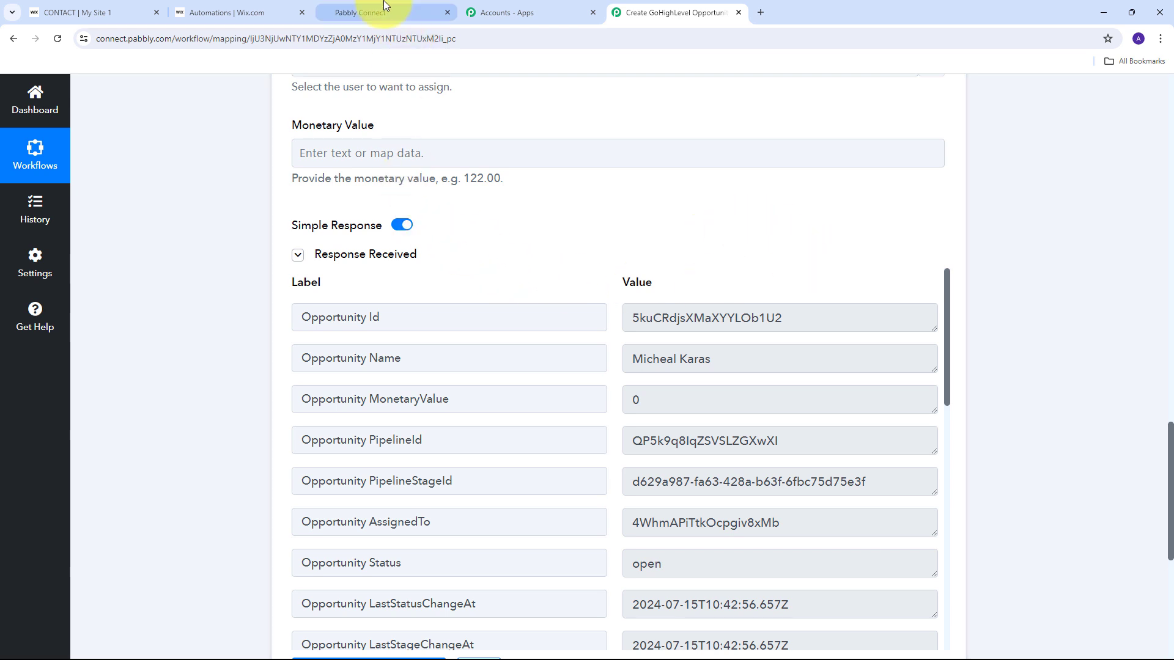
# Verify the new opportunity among the 3 in New Leads on GoHighLevel's Connect Pipeline board, then return to the Pabbly workflow.
pyautogui.click(367, 12)
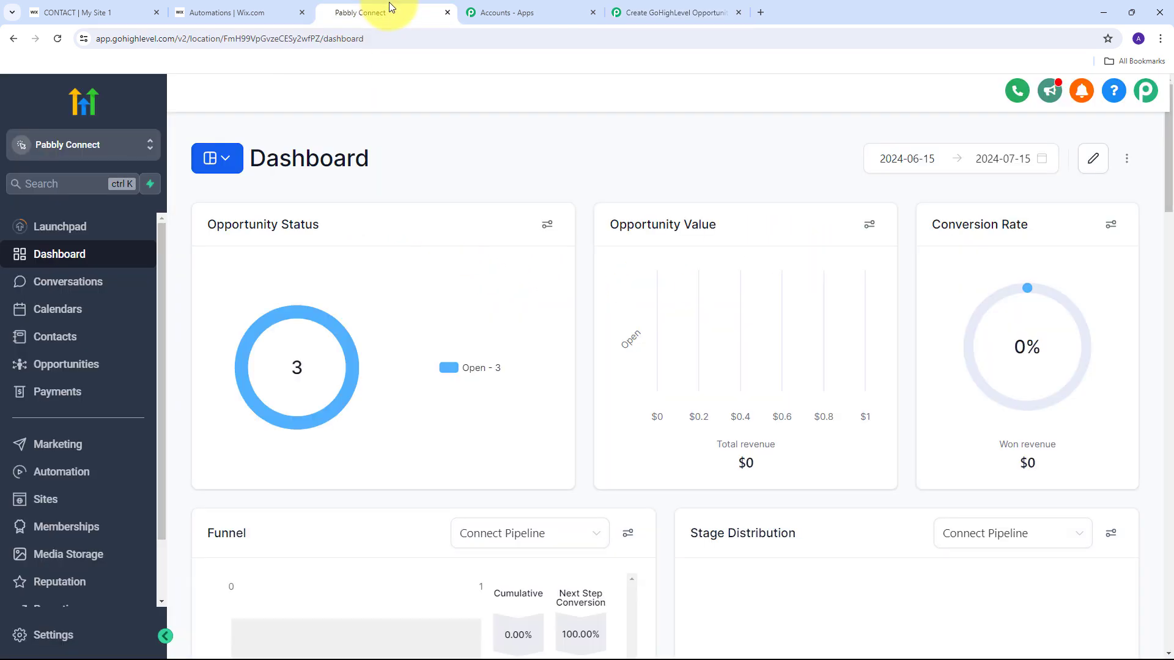
pyautogui.click(63, 369)
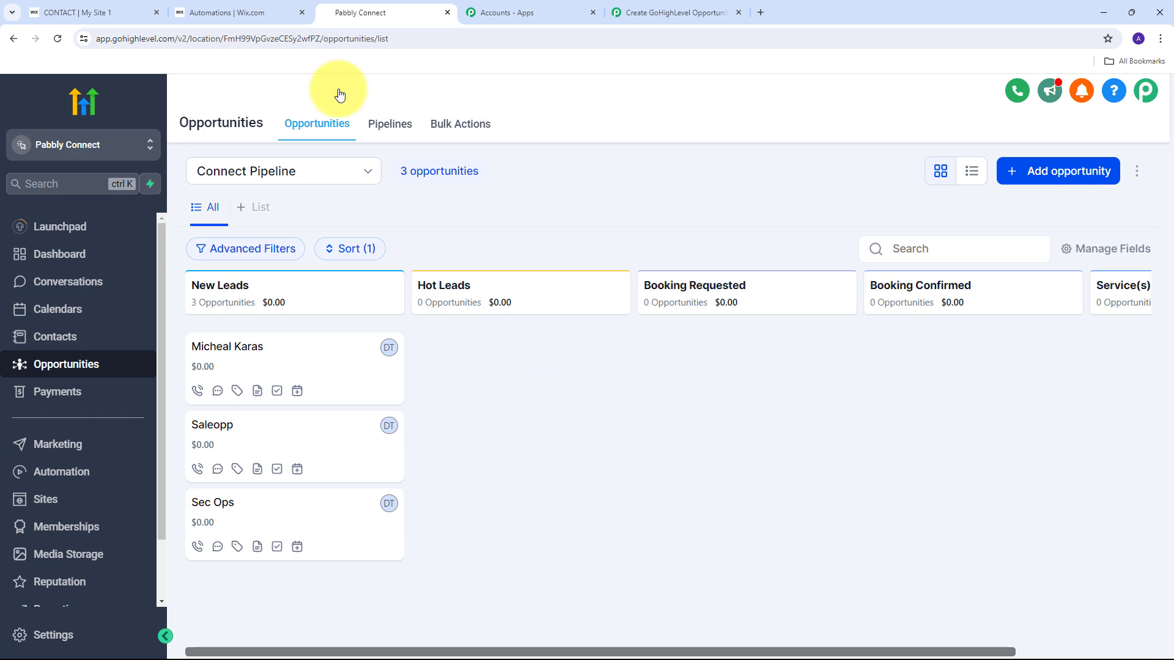
pyautogui.click(262, 6)
pyautogui.click(391, 9)
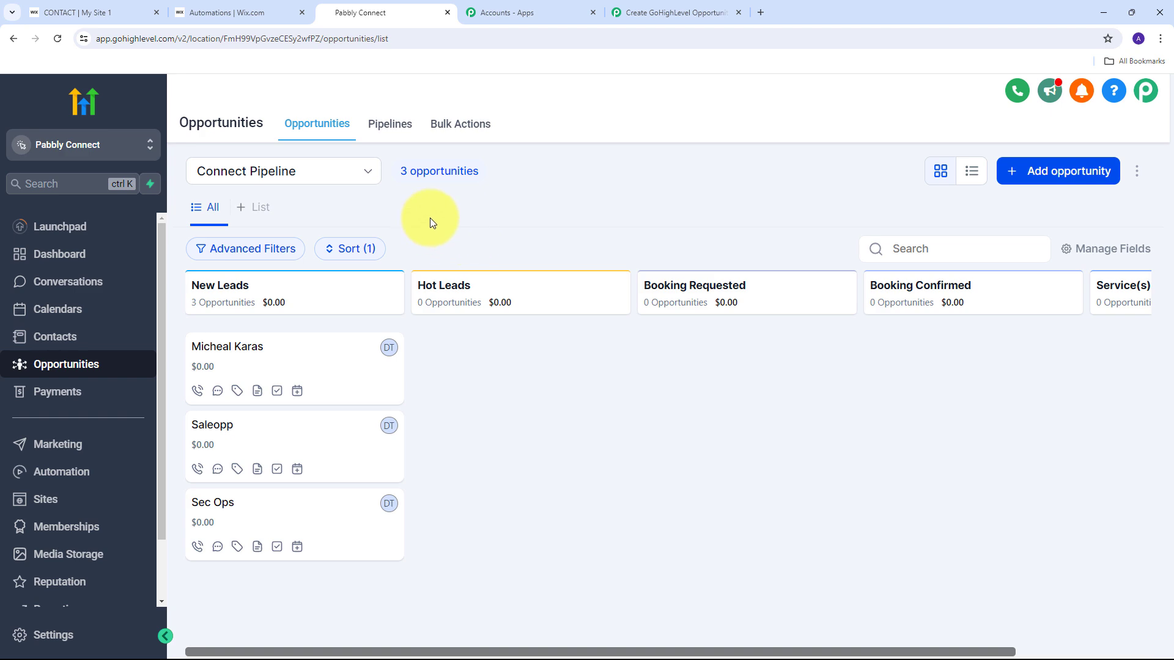
pyautogui.click(668, 13)
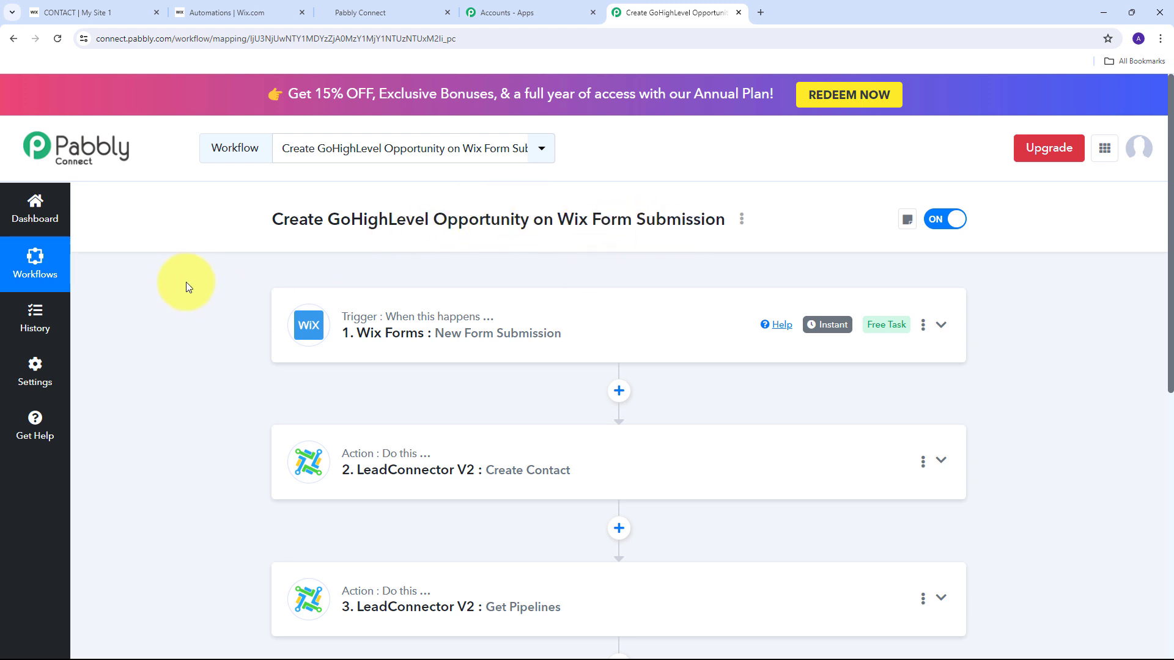
pyautogui.scroll(-2, 177, 225)
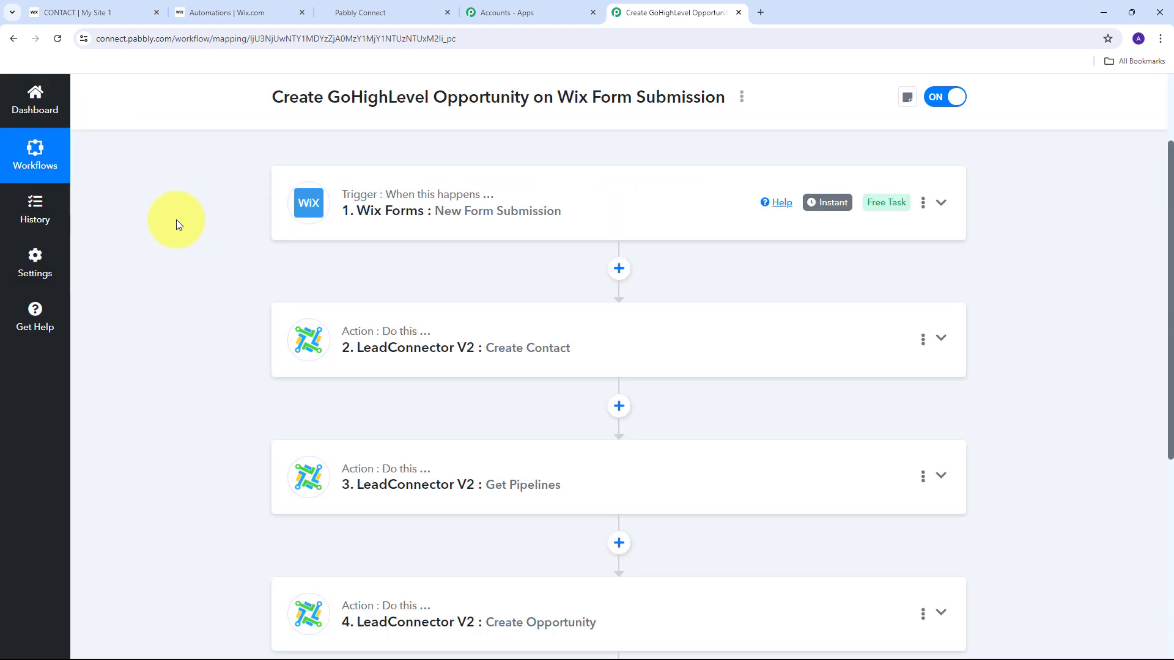
pyautogui.moveTo(375, 195)
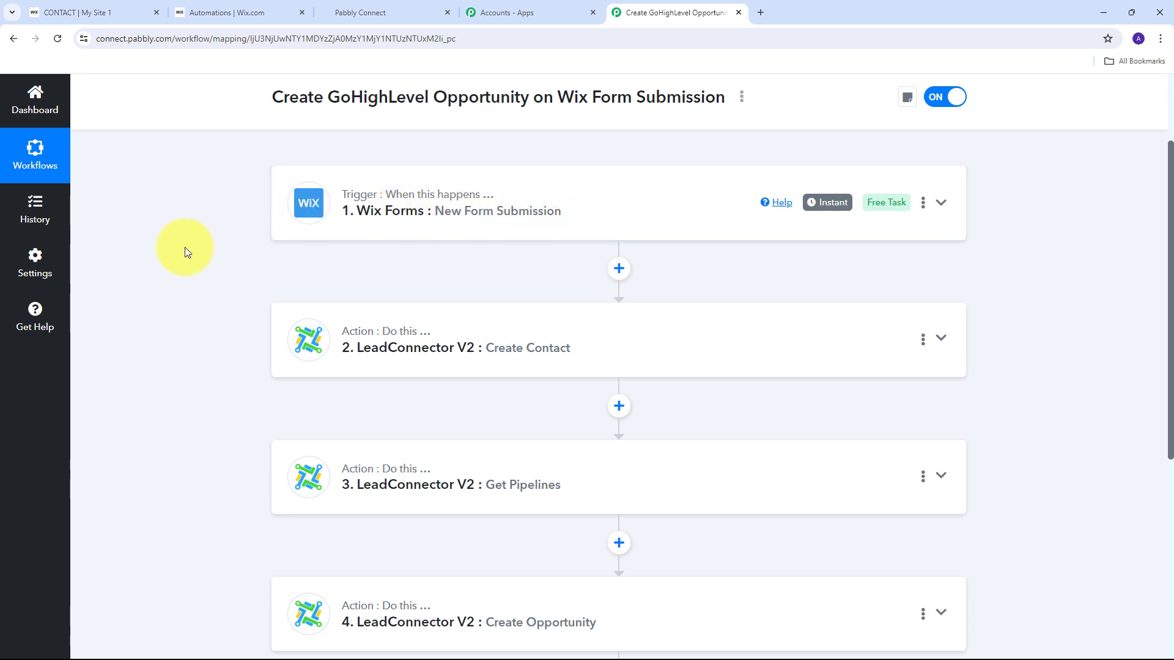
pyautogui.scroll(-1, 250, 299)
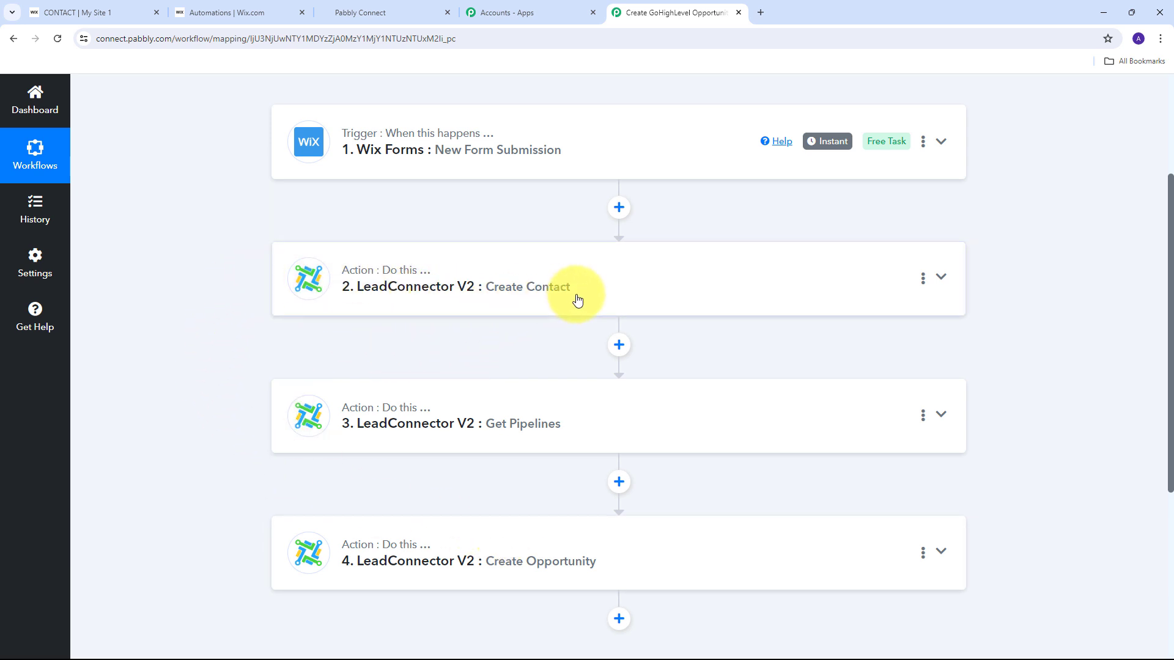
pyautogui.scroll(-1, 273, 302)
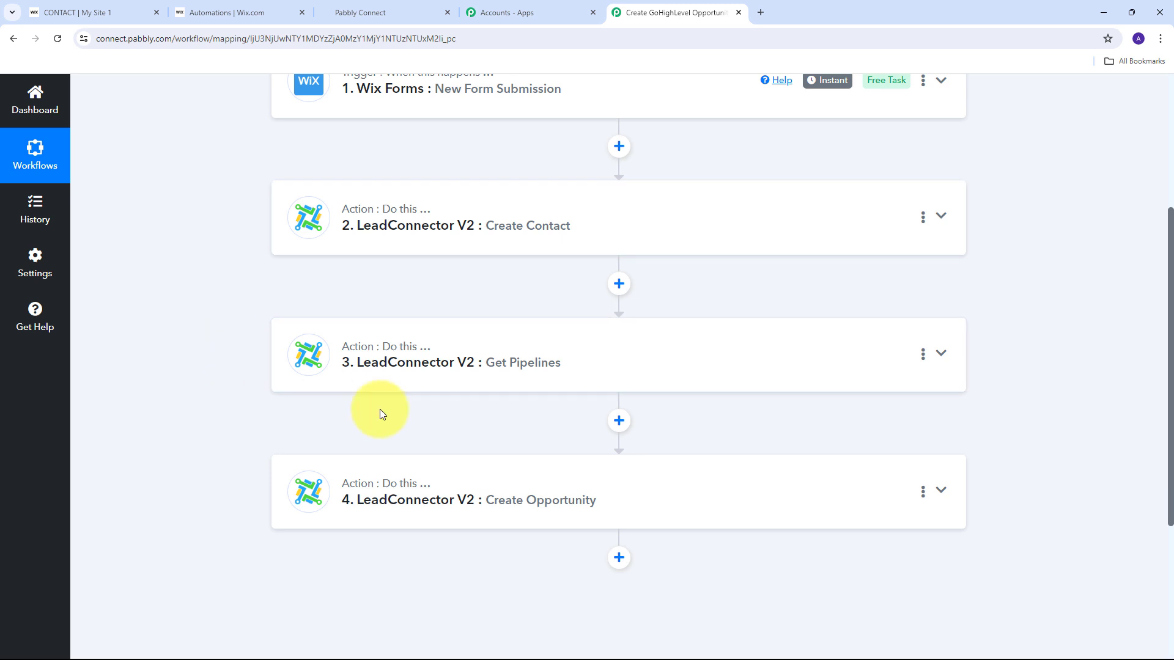
pyautogui.scroll(-1, 183, 352)
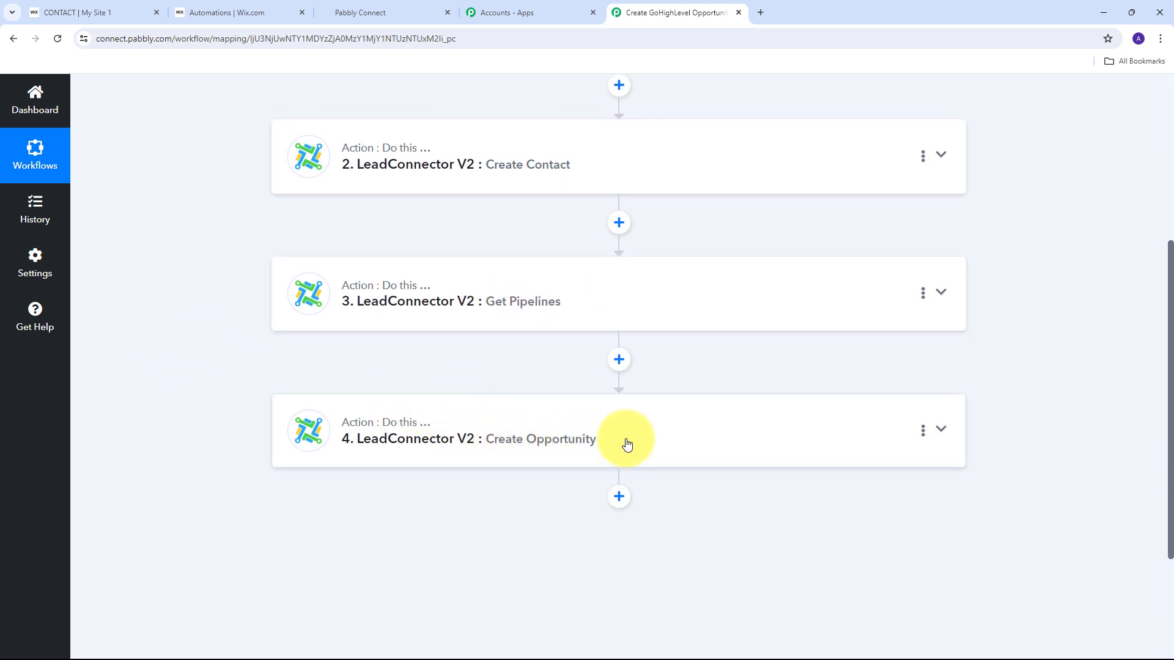
pyautogui.moveTo(358, 433)
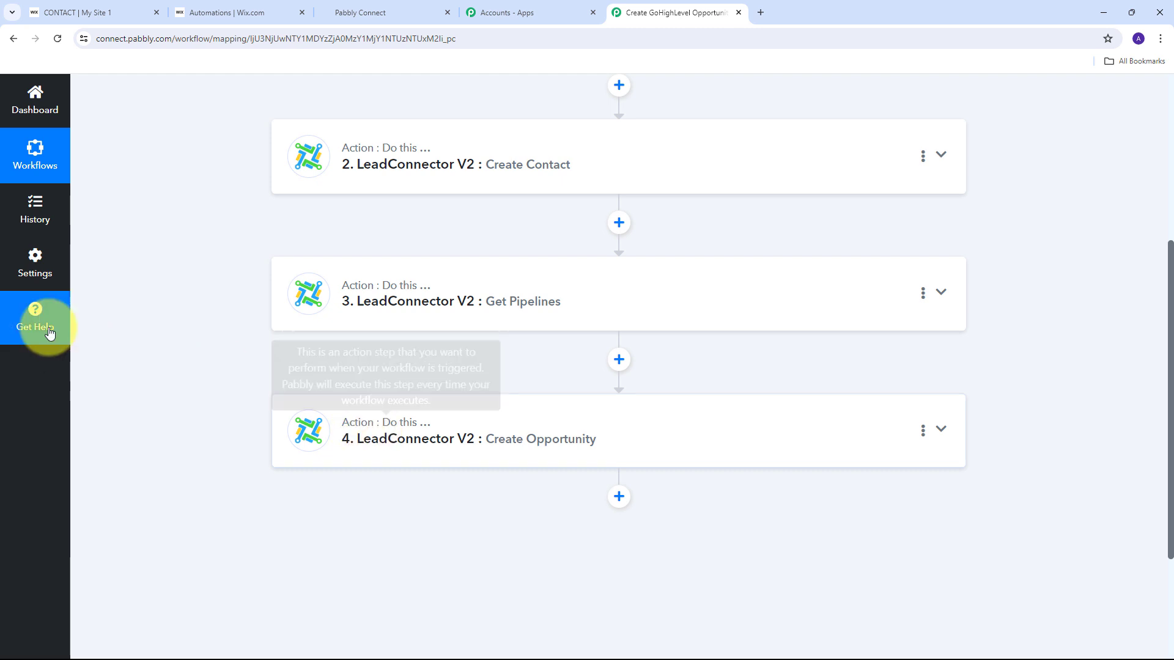
pyautogui.scroll(5, 172, 331)
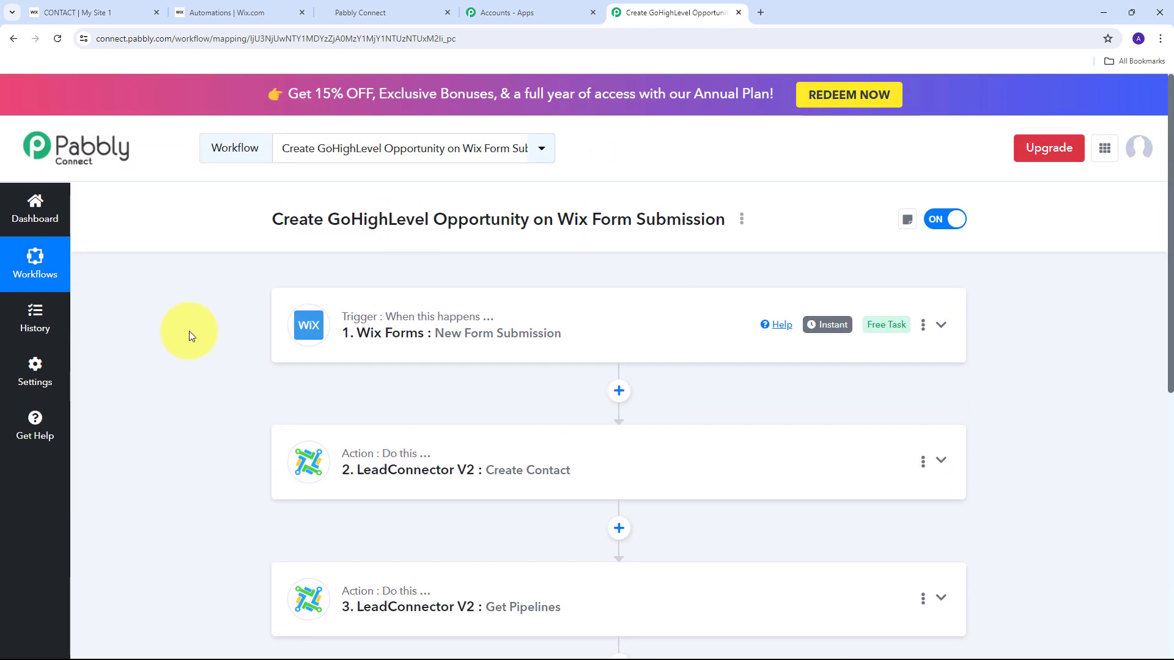